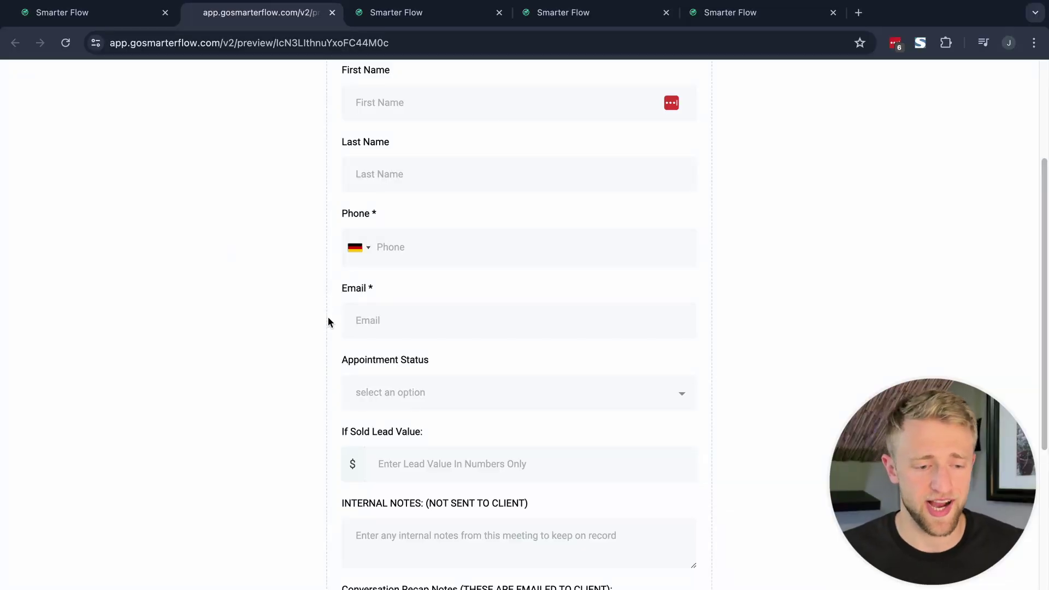
# Step: Show the Z-06-1. Status Update Form funnel's Steps page with its Meeting Status Update step
pyautogui.click(134, 14)
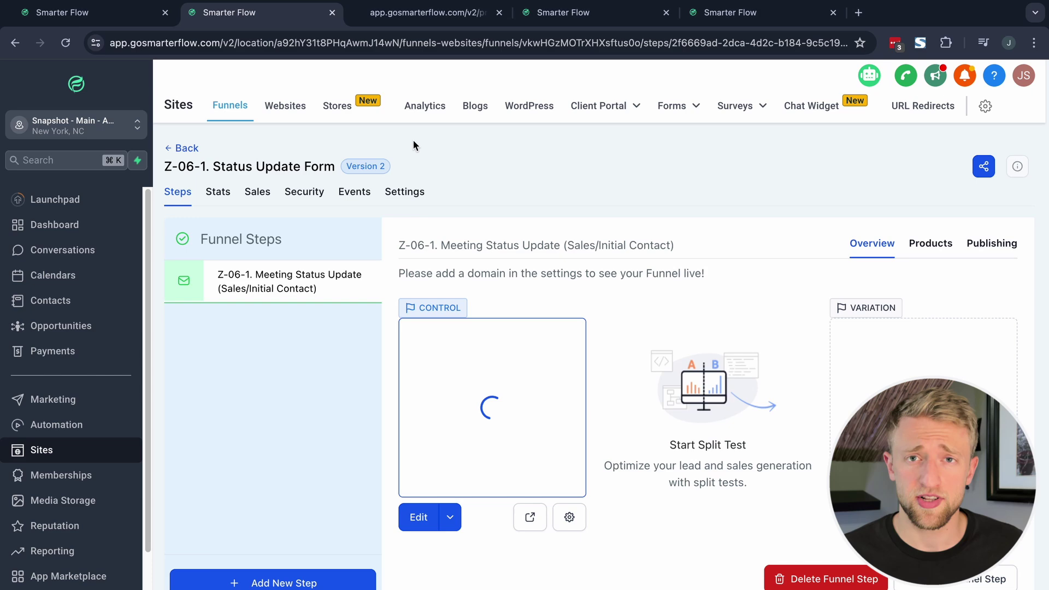
pyautogui.moveTo(281, 304)
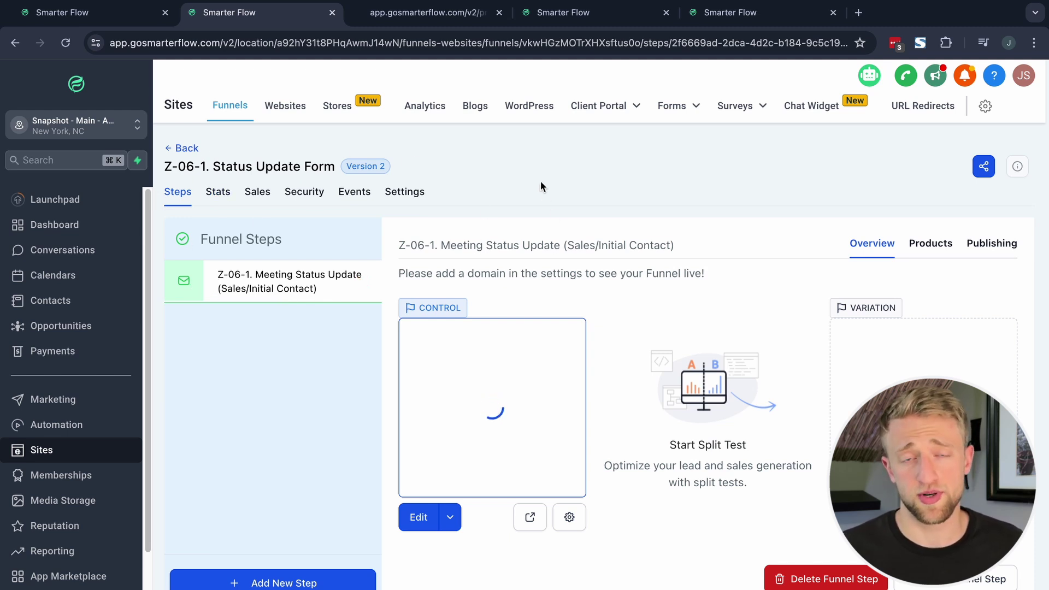
# Step: Open the status update form preview and look through its fields, from Appointment Status to Follow Up In
pyautogui.click(398, 15)
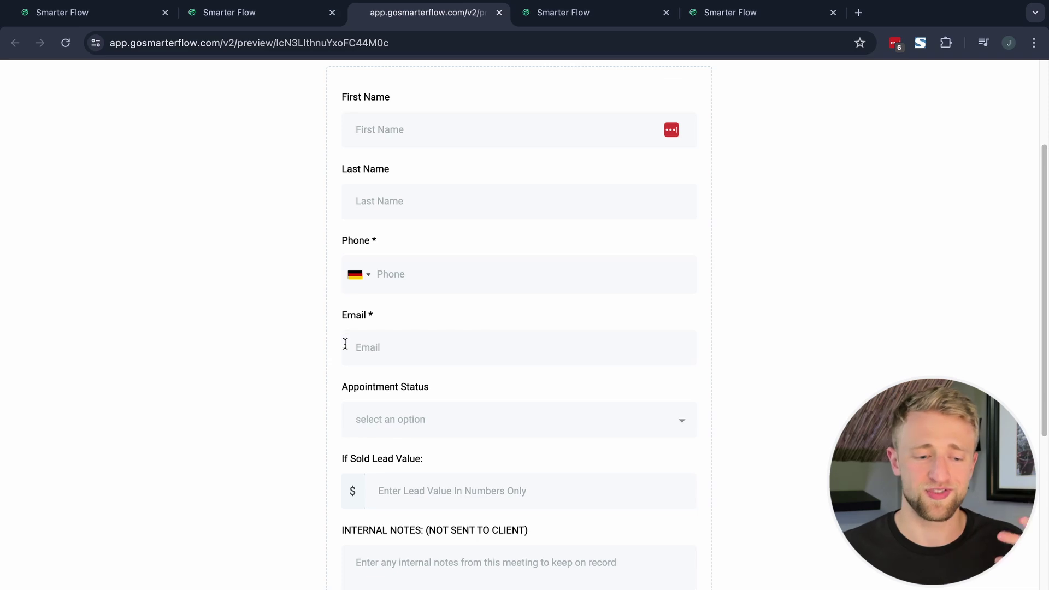
pyautogui.scroll(-1, 330, 359)
pyautogui.scroll(-7, 323, 361)
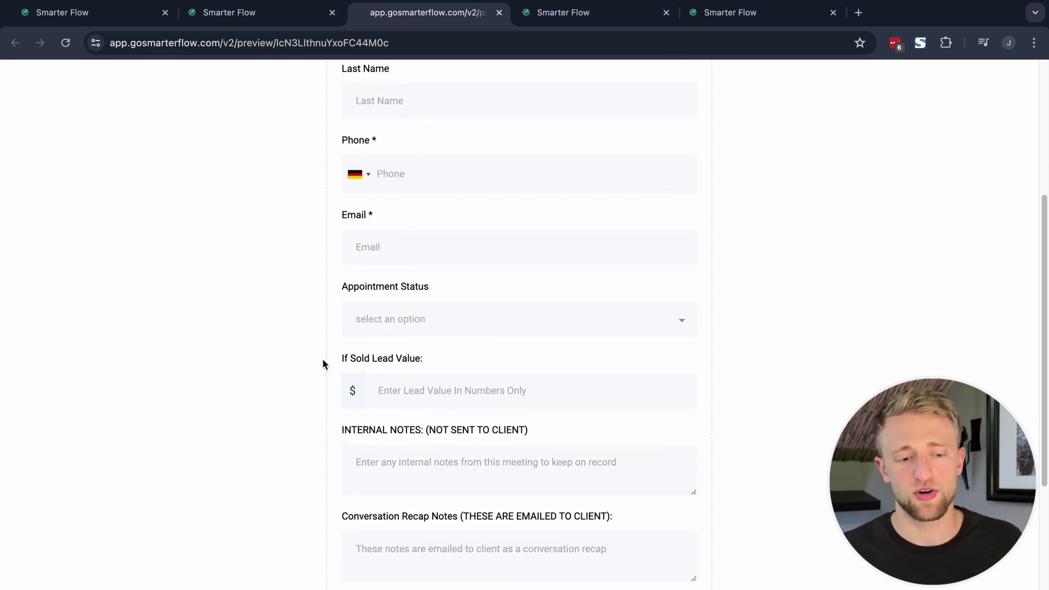
pyautogui.scroll(3, 258, 367)
pyautogui.scroll(2, 257, 368)
pyautogui.scroll(-4, 257, 368)
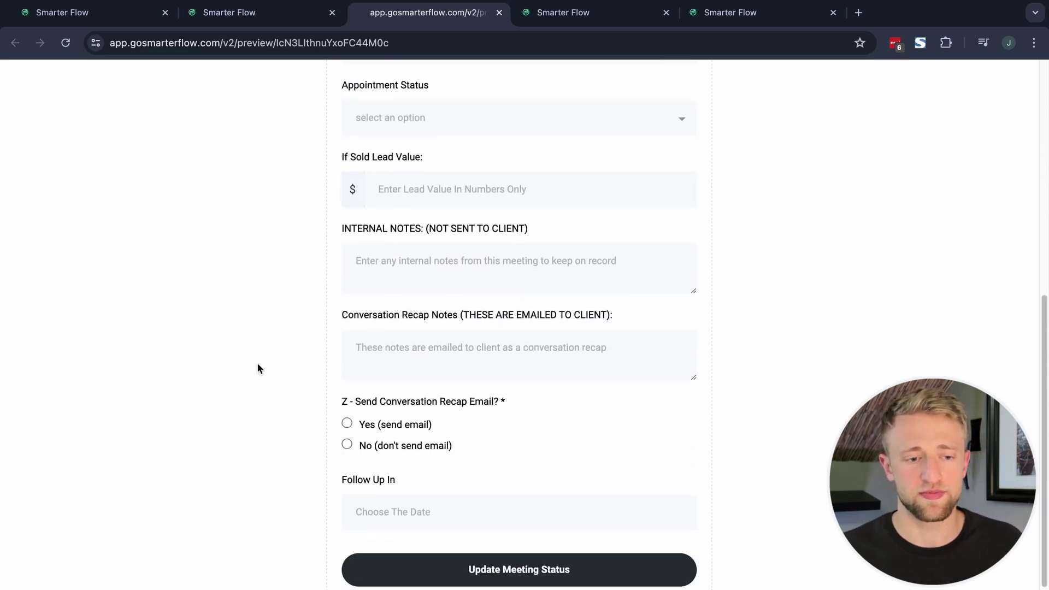
pyautogui.scroll(1, 257, 368)
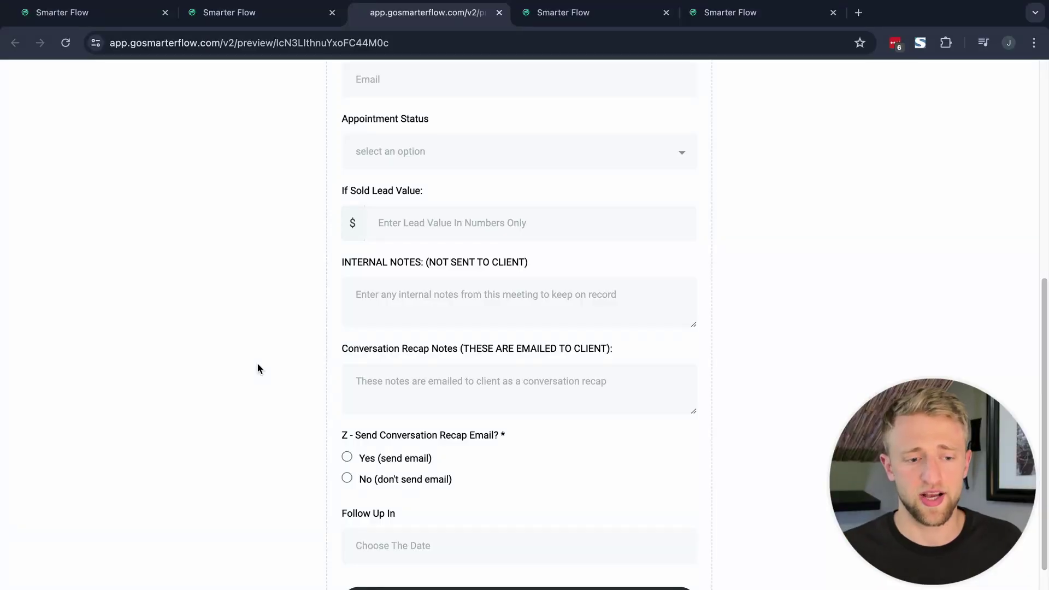
# Step: Check the Appointment Status options and enter 10000000 as the If Sold Lead Value
pyautogui.click(425, 154)
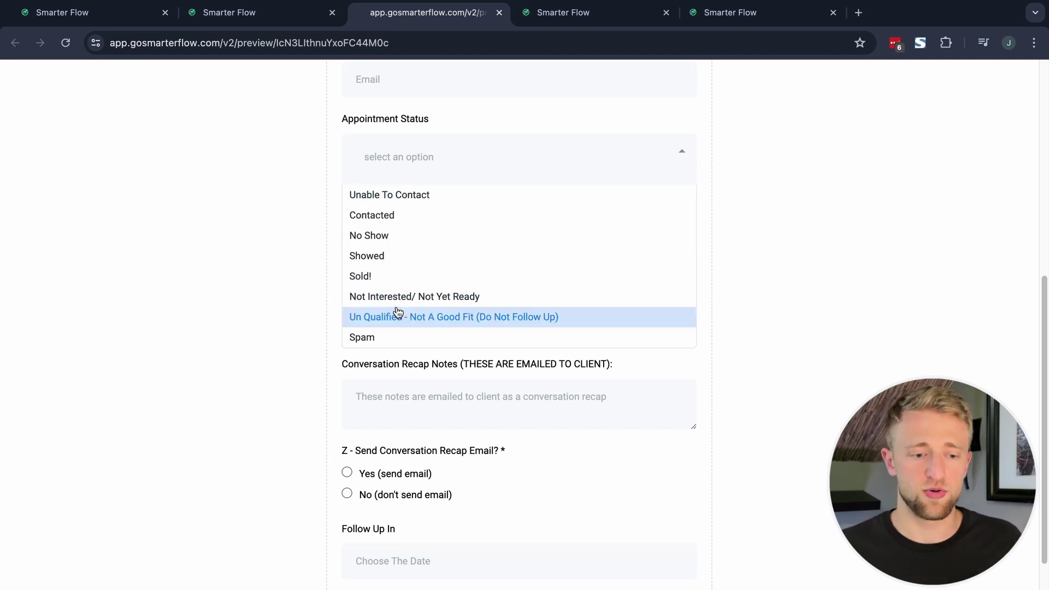
pyautogui.click(276, 270)
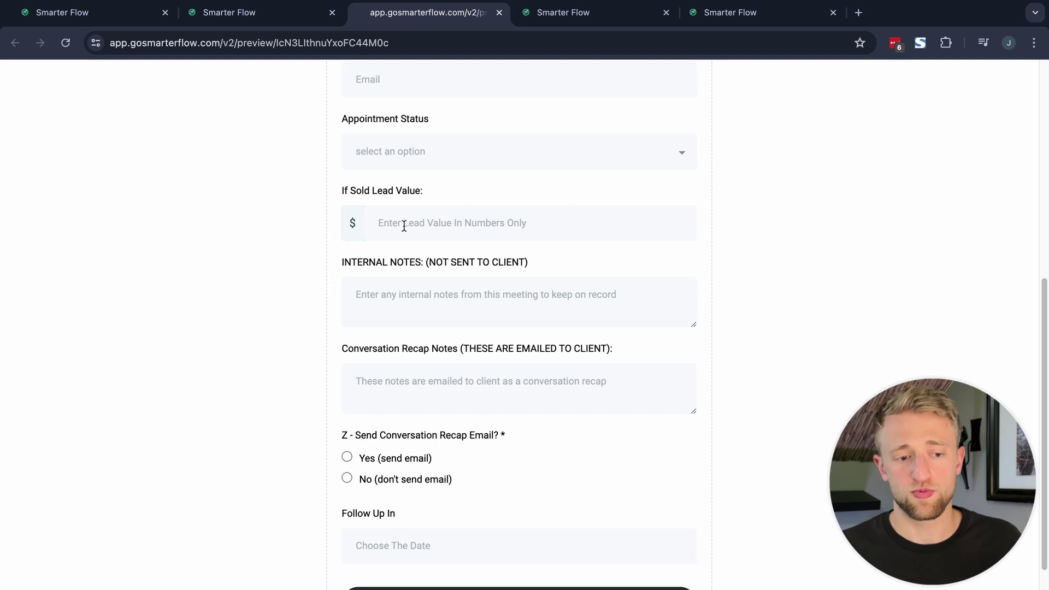
pyautogui.click(404, 225)
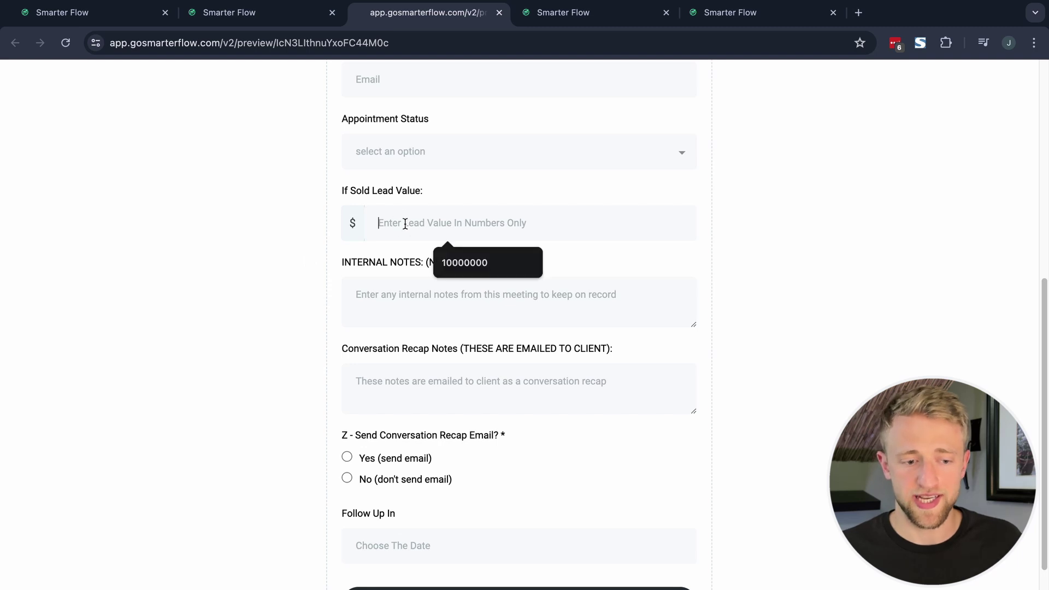
pyautogui.click(437, 260)
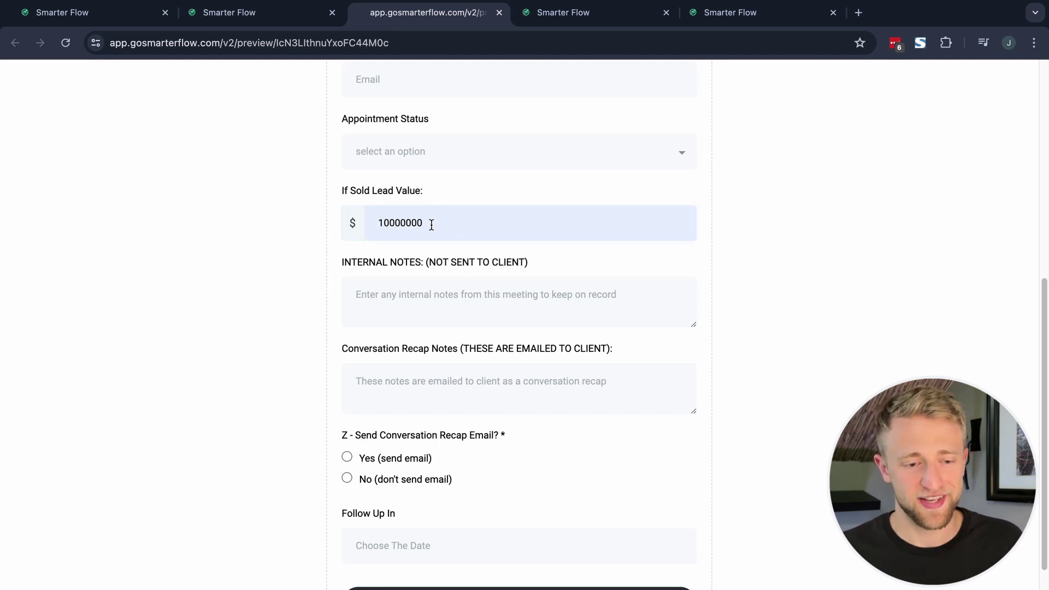
pyautogui.moveTo(431, 224); pyautogui.dragTo(342, 223)
pyautogui.click(250, 213)
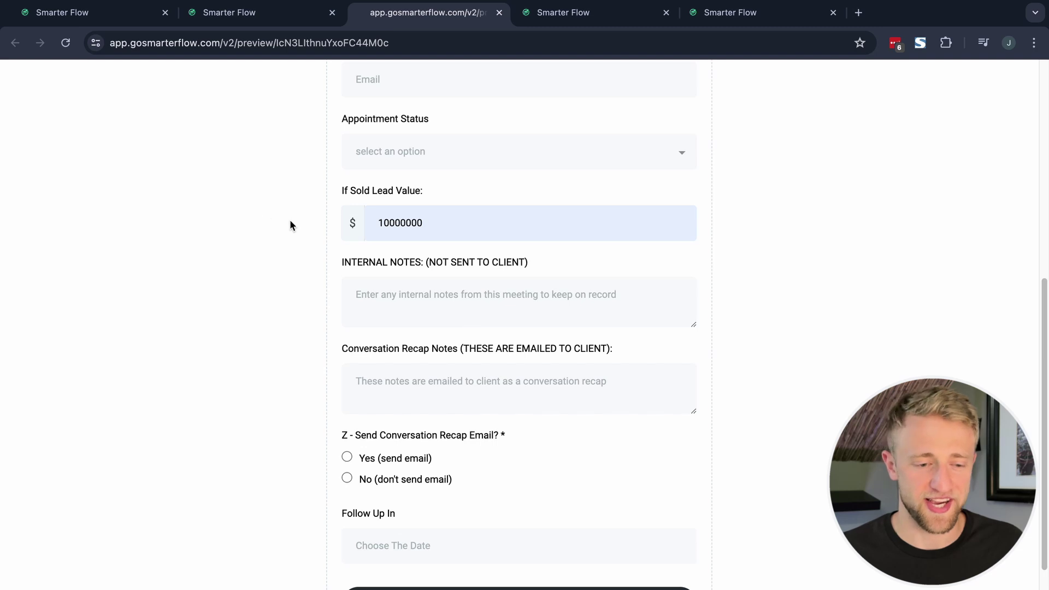
pyautogui.scroll(-1, 290, 225)
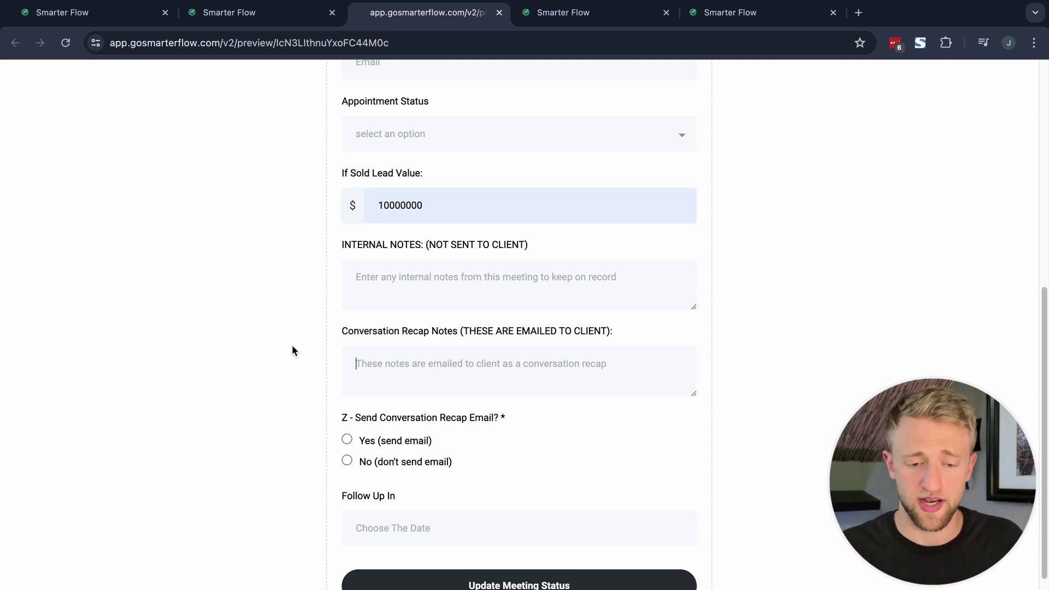
# Step: Choose 'No (don't send email)' for the recap email and bring up the follow-up date picker
pyautogui.click(347, 460)
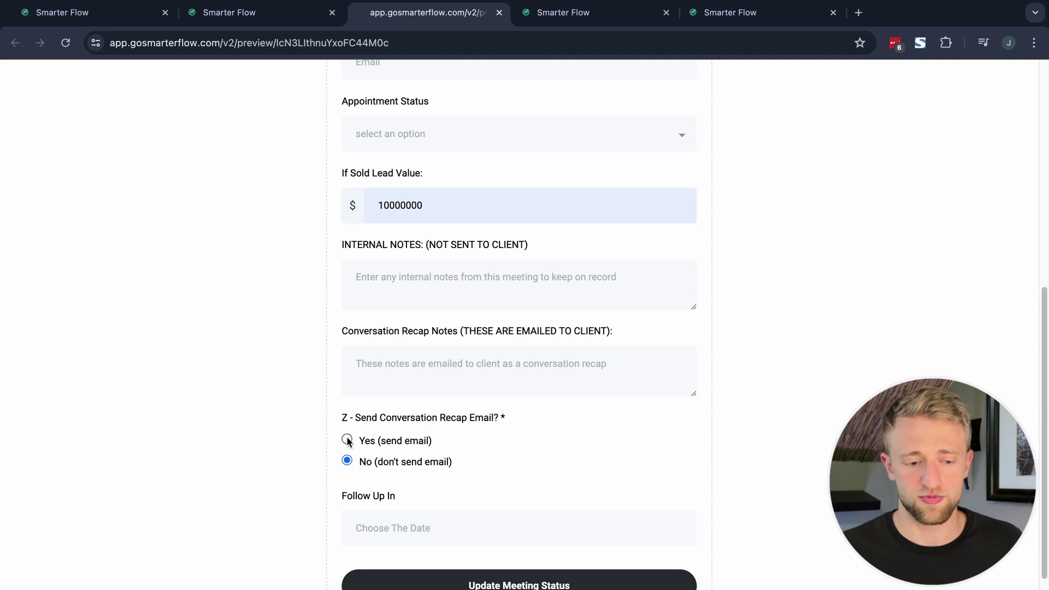
pyautogui.click(346, 439)
pyautogui.scroll(-3, 339, 461)
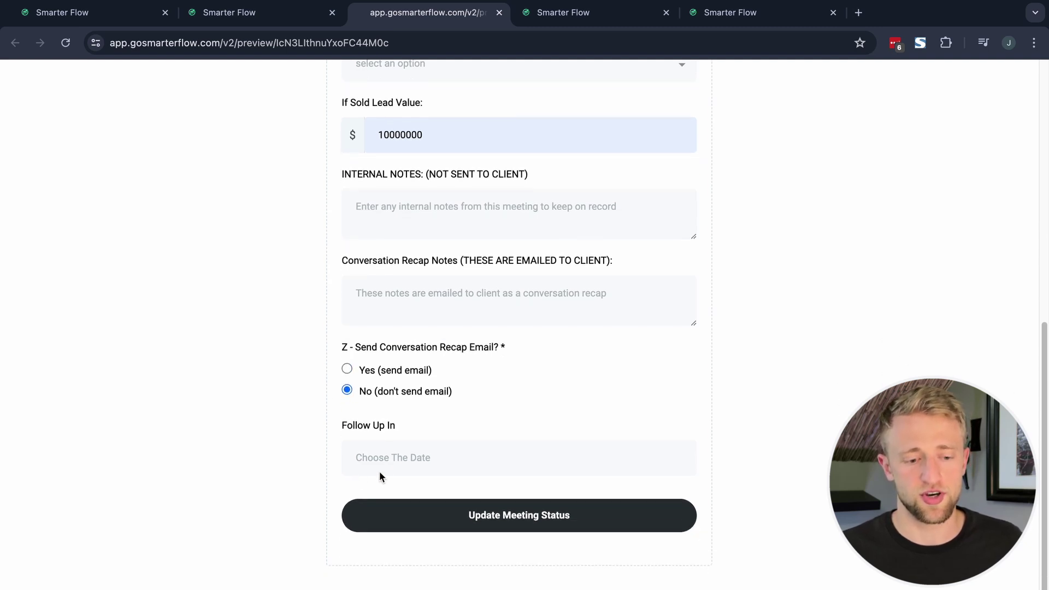
pyautogui.click(470, 459)
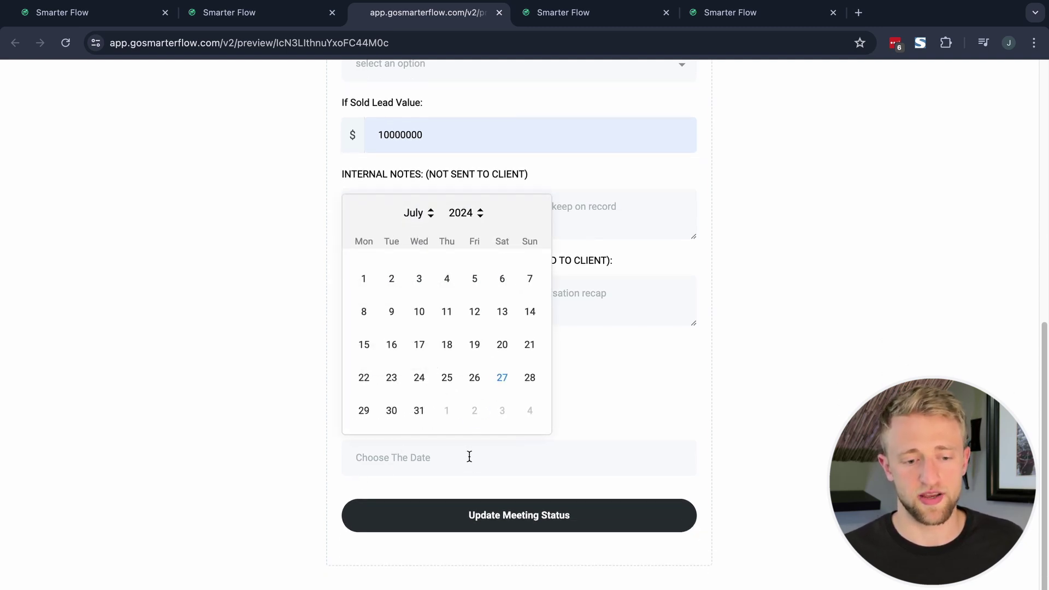
# Step: Set the follow-up date to July 31, then open the Z-06-1. Status Update Workflow from Z-06. New Lead Form Automations
pyautogui.click(417, 413)
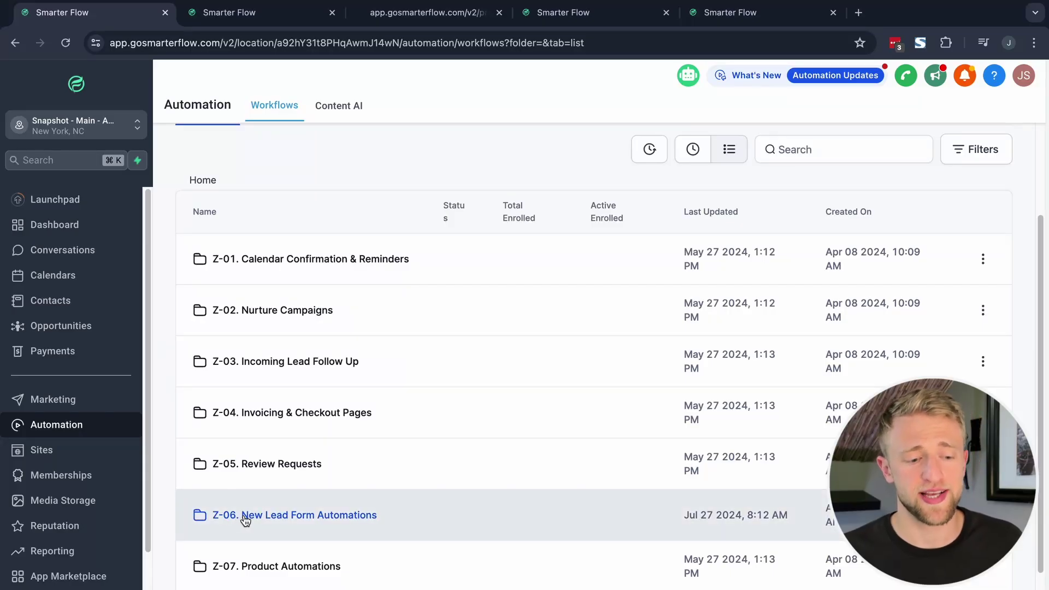
pyautogui.click(246, 516)
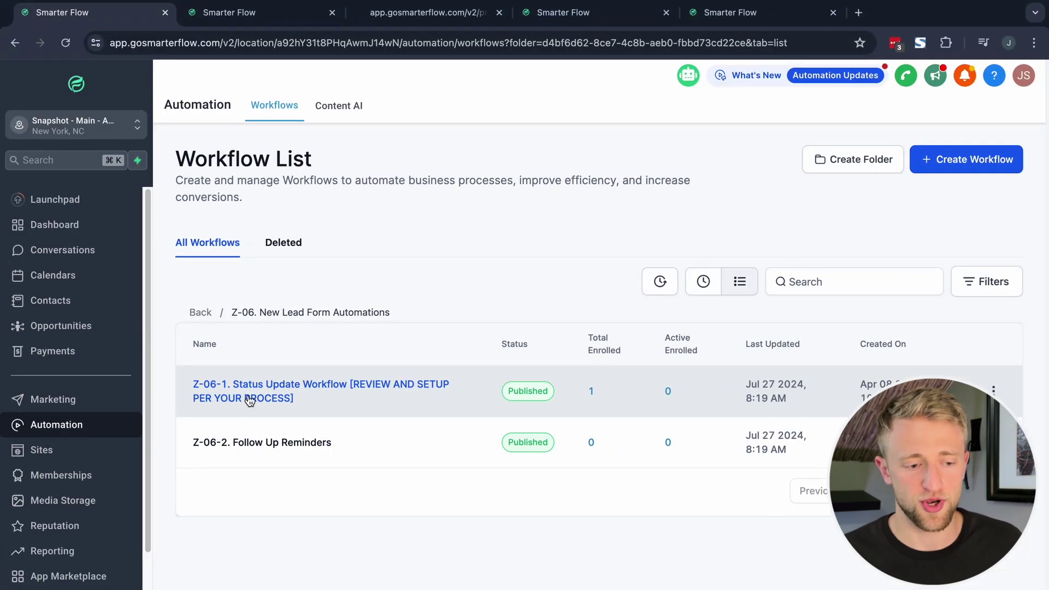
pyautogui.click(252, 397)
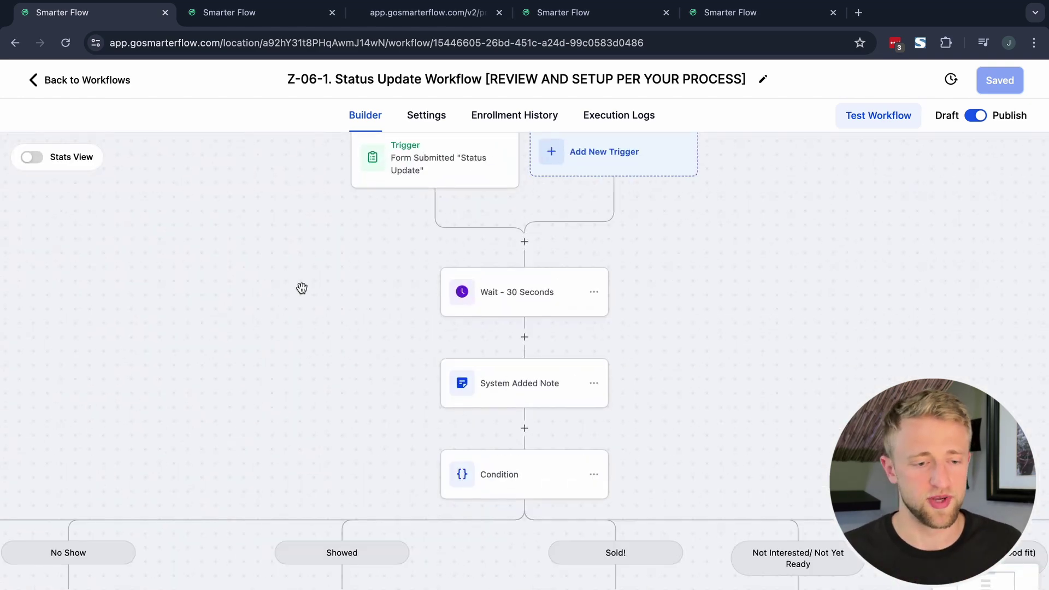
# Step: Review the workflow's form-submitted trigger and the System Added Note step's note template
pyautogui.scroll(3, 305, 327)
pyautogui.click(395, 282)
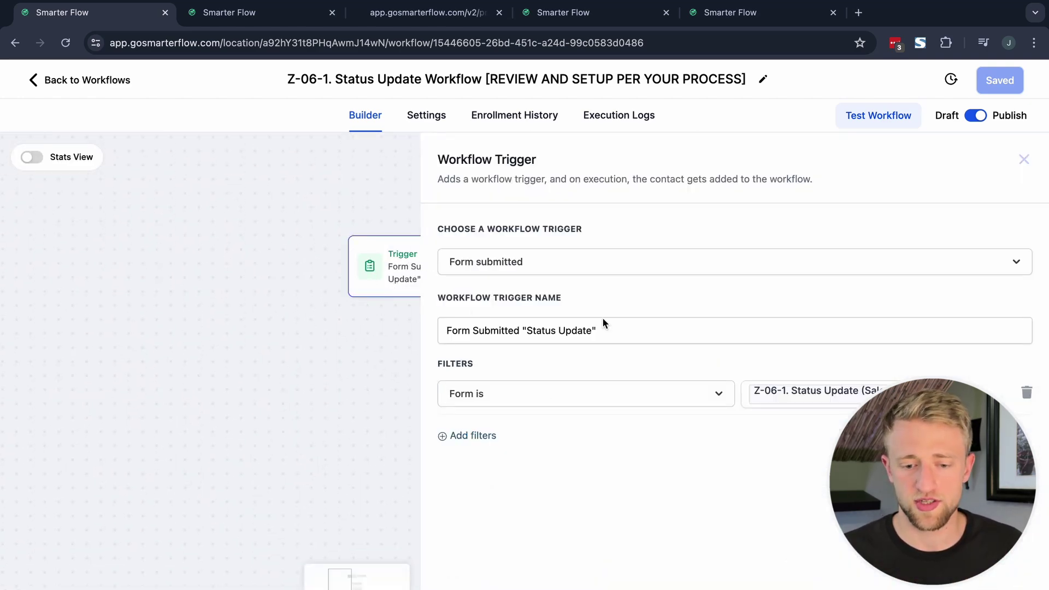
pyautogui.click(1024, 159)
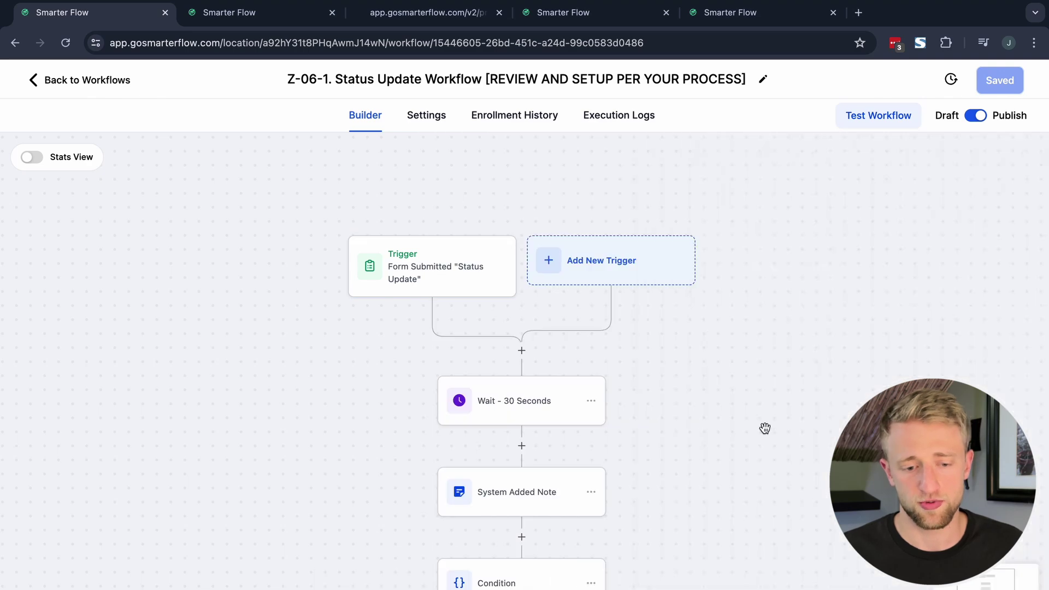
pyautogui.moveTo(765, 428); pyautogui.dragTo(631, 265)
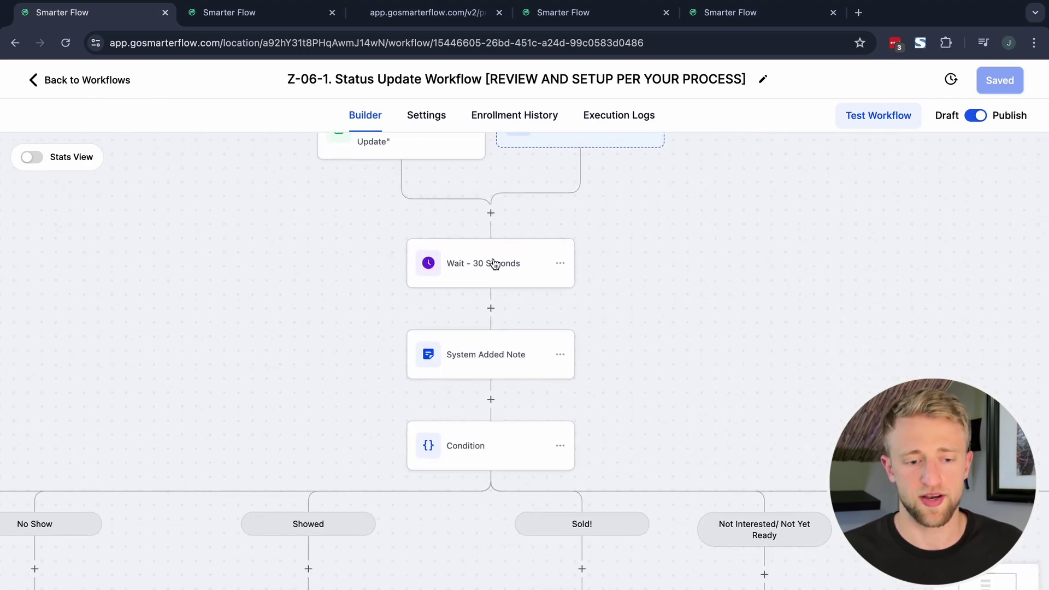
pyautogui.scroll(-2, 612, 246)
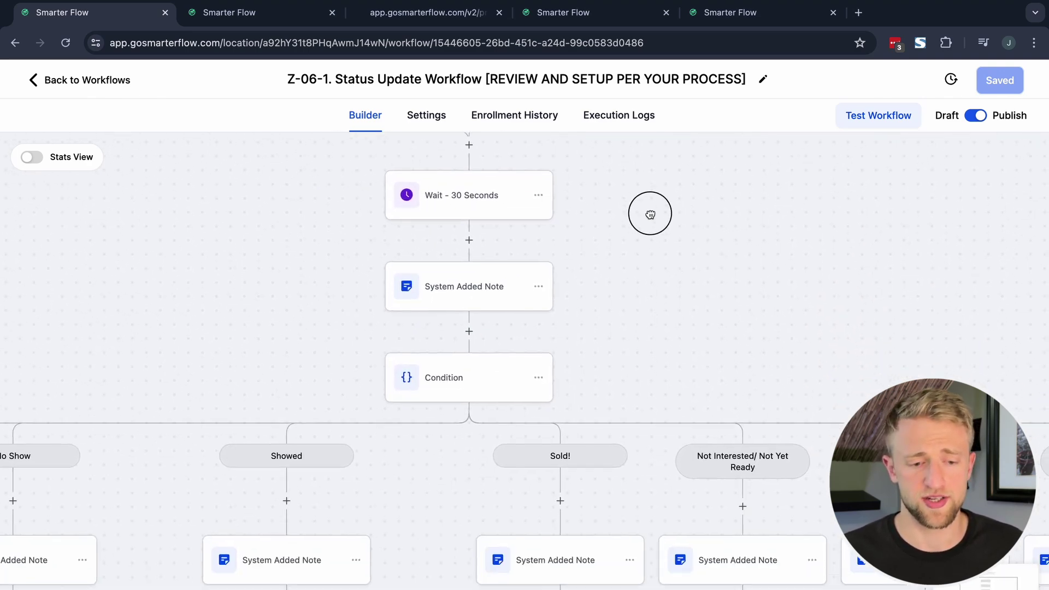
pyautogui.click(541, 305)
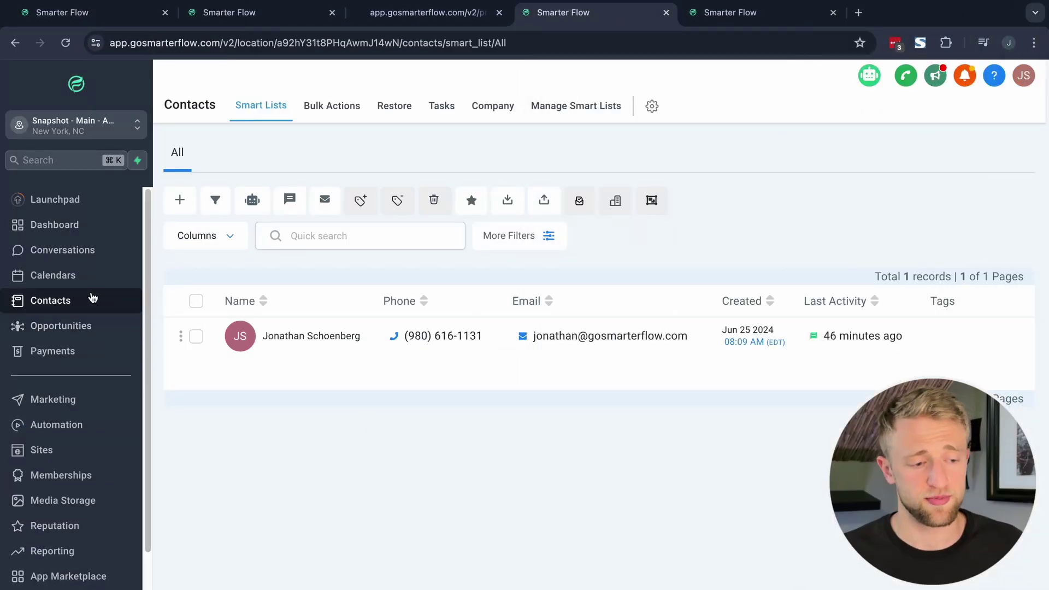
# Step: Open the test contact's record and read its notes, including the system-added 'Showed' status note
pyautogui.click(238, 336)
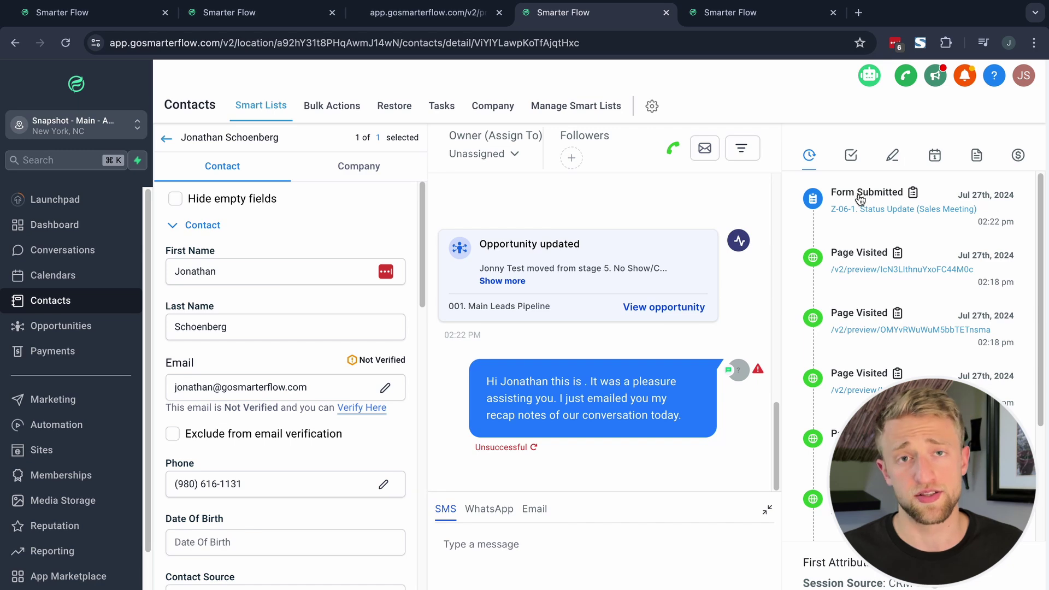
pyautogui.click(892, 156)
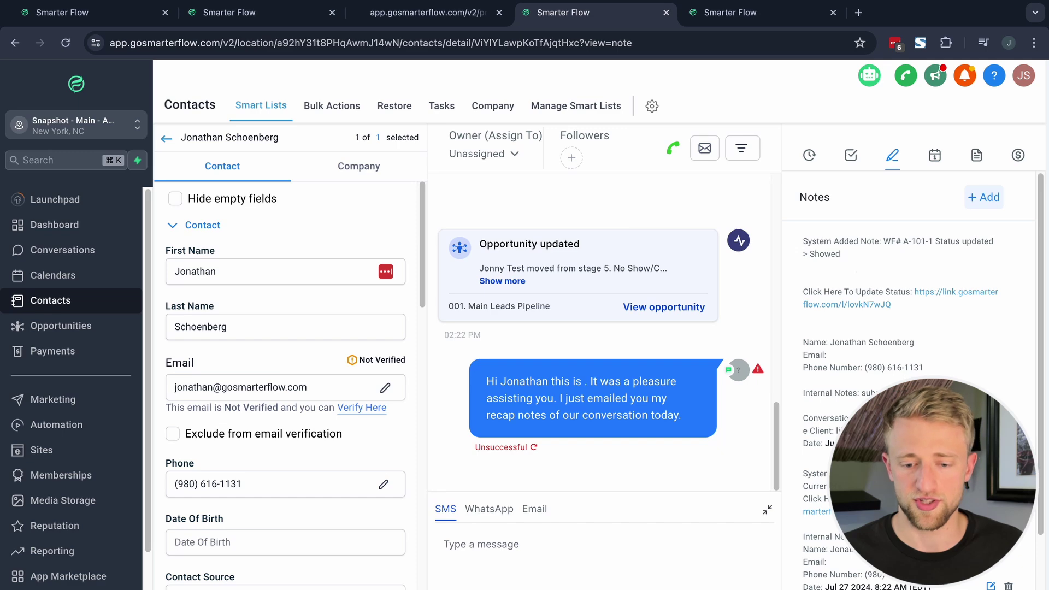
pyautogui.scroll(-3, 821, 238)
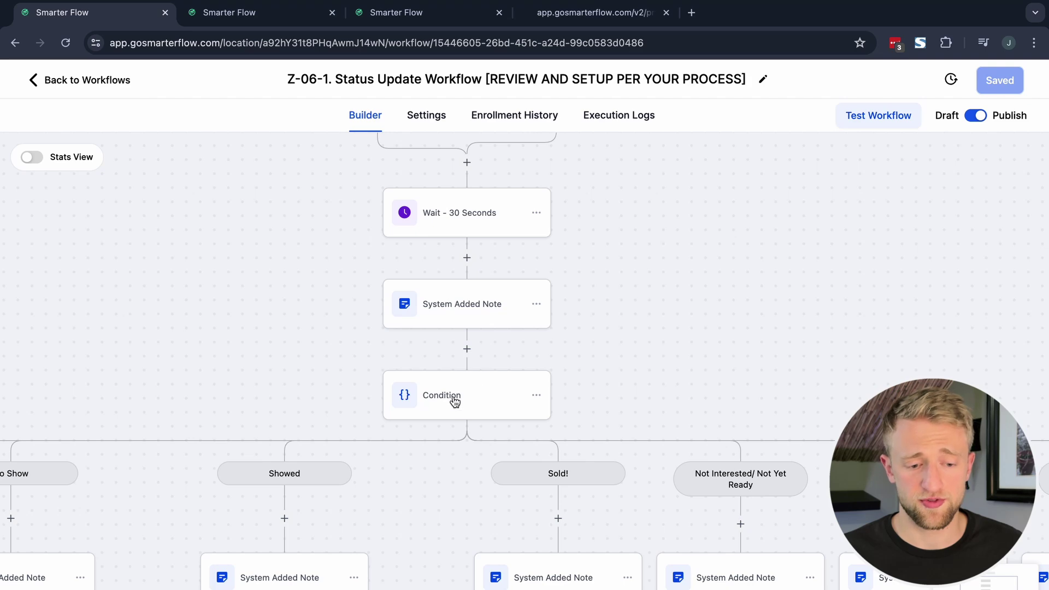
pyautogui.click(453, 397)
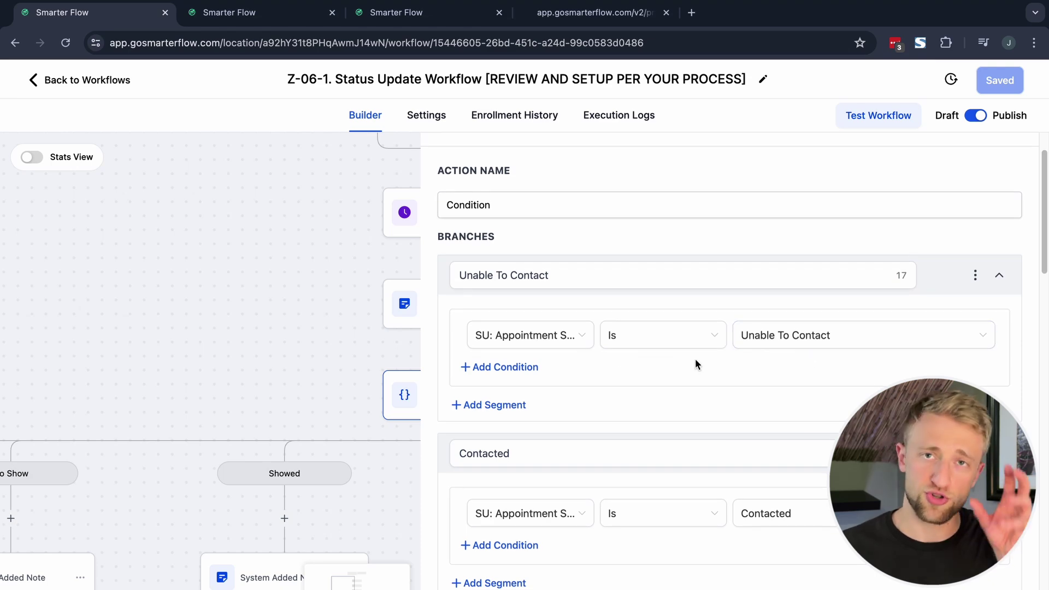
pyautogui.scroll(-3, 628, 368)
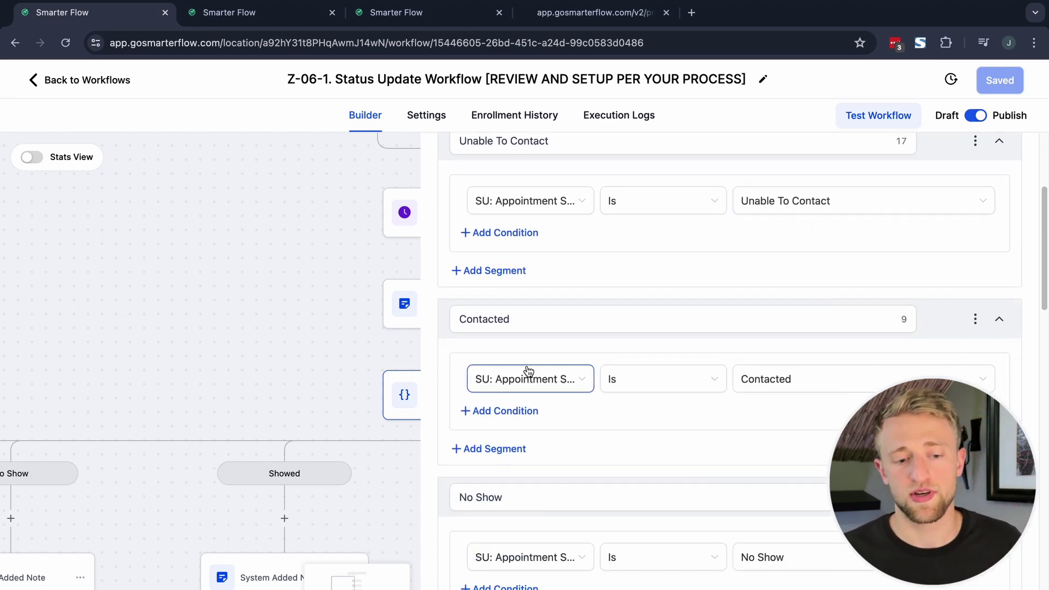
pyautogui.scroll(-3, 544, 349)
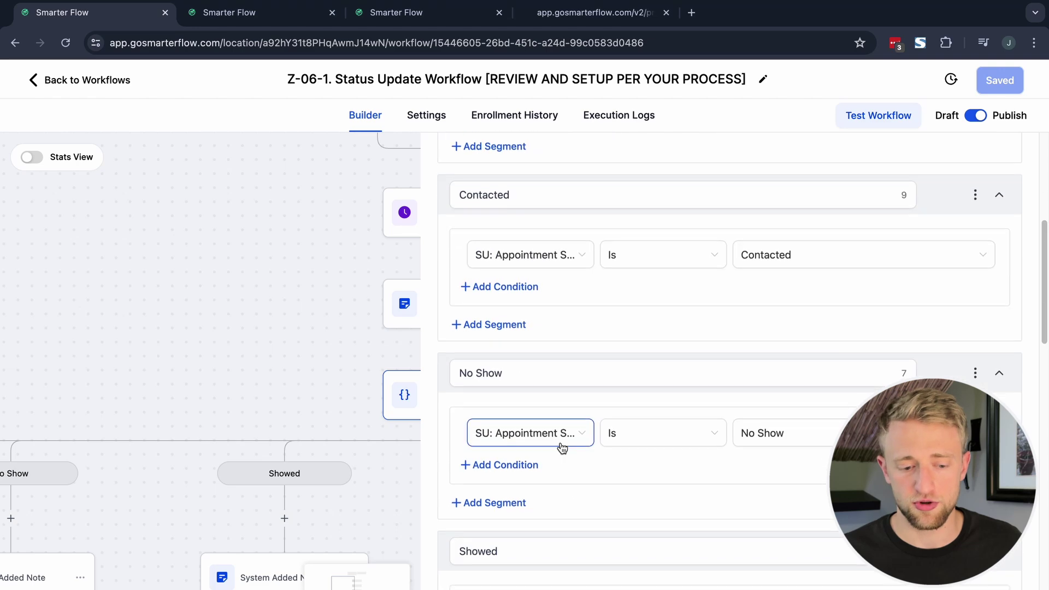
pyautogui.scroll(-2, 562, 448)
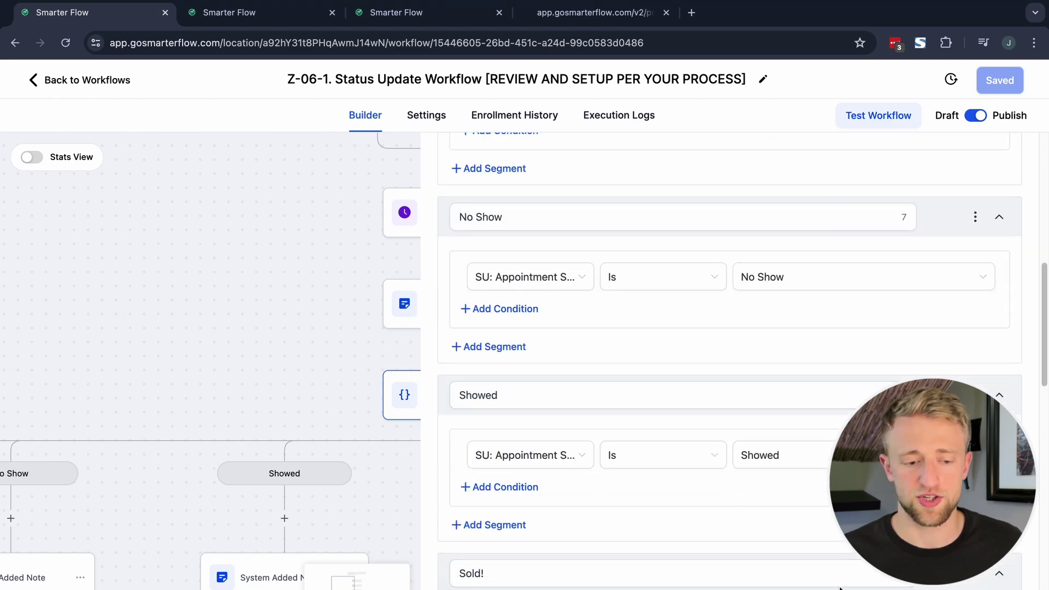
pyautogui.click(458, 513)
pyautogui.scroll(-3, 367, 483)
pyautogui.scroll(-5, 277, 439)
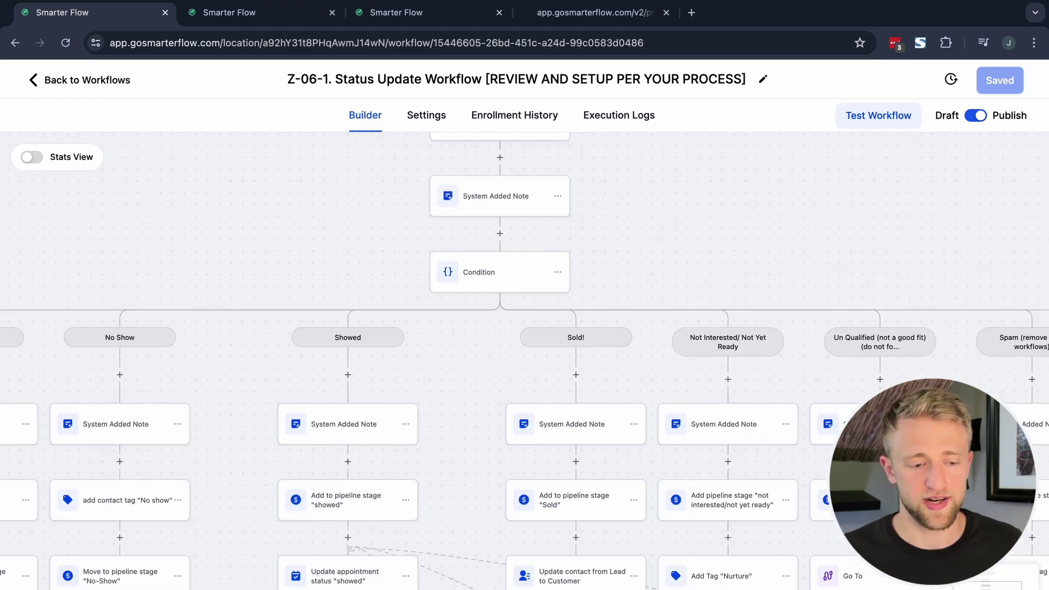
pyautogui.moveTo(331, 434); pyautogui.dragTo(498, 374)
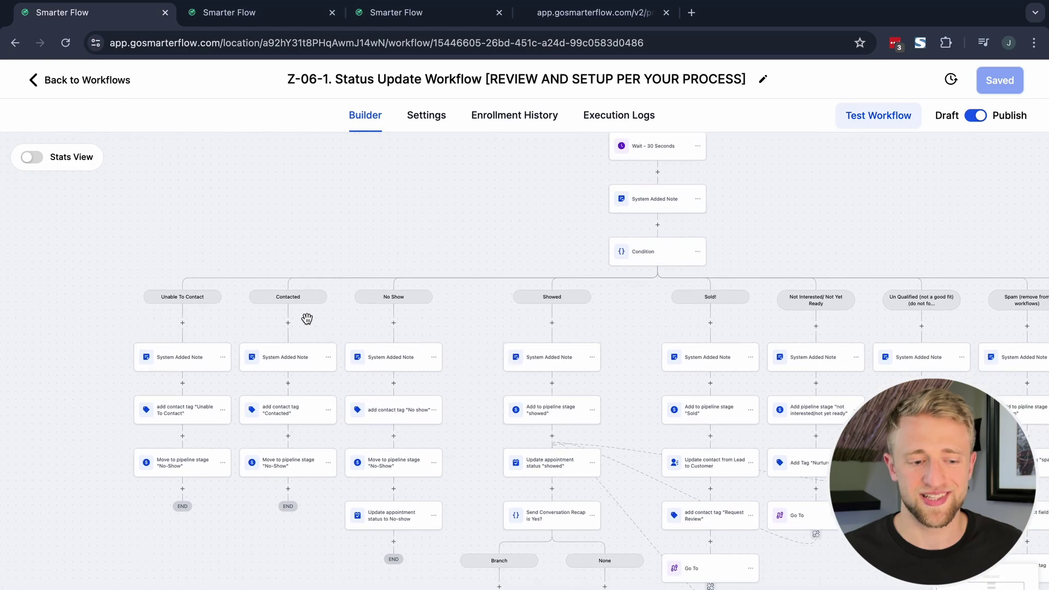
pyautogui.moveTo(455, 342); pyautogui.dragTo(348, 326)
pyautogui.moveTo(527, 344); pyautogui.dragTo(478, 310)
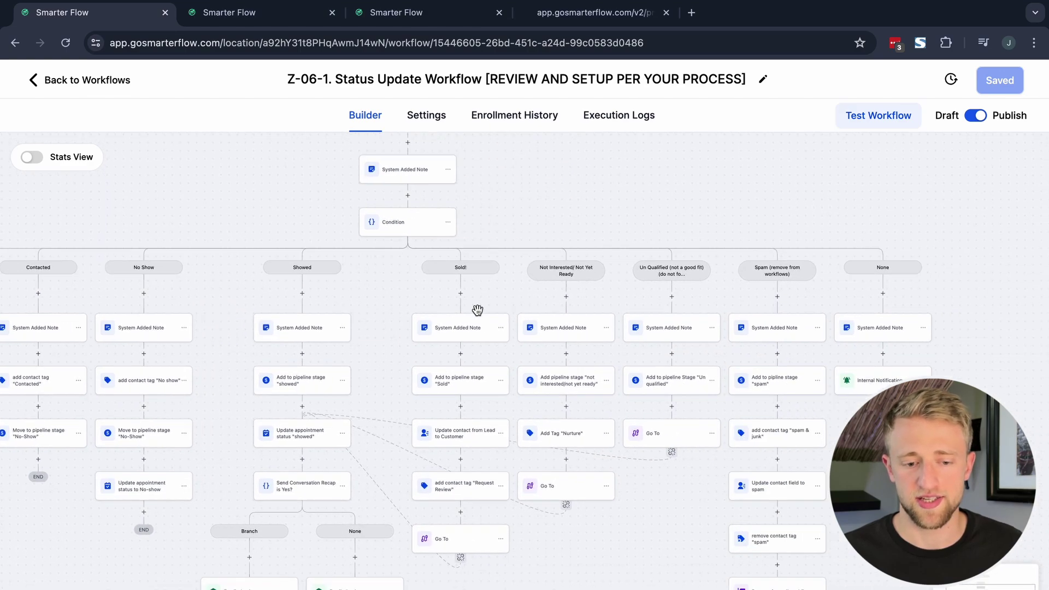
pyautogui.scroll(5, 383, 344)
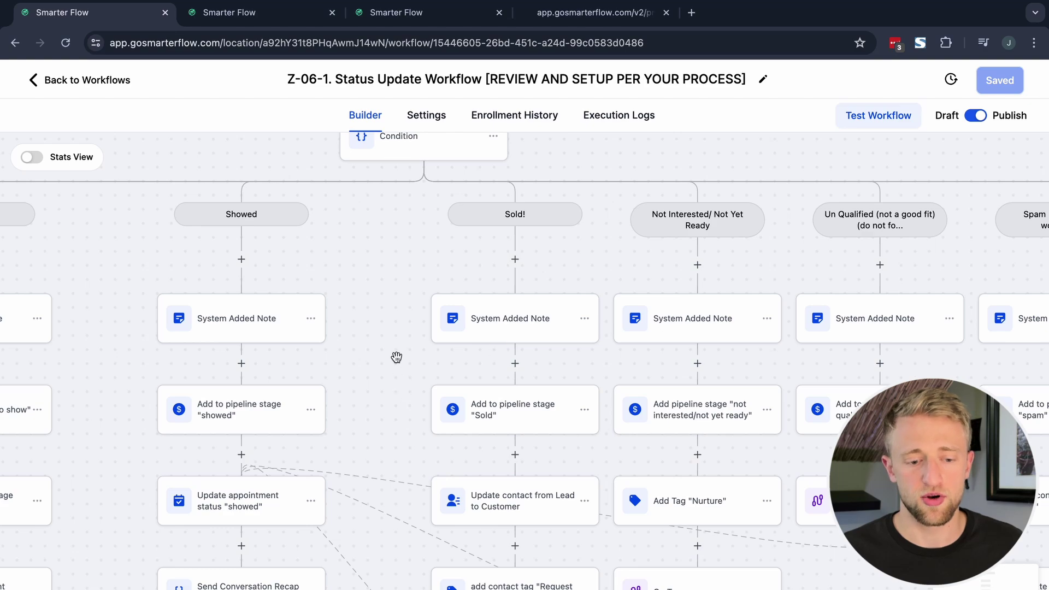
pyautogui.moveTo(397, 357); pyautogui.dragTo(405, 234)
pyautogui.moveTo(402, 337); pyautogui.dragTo(408, 282)
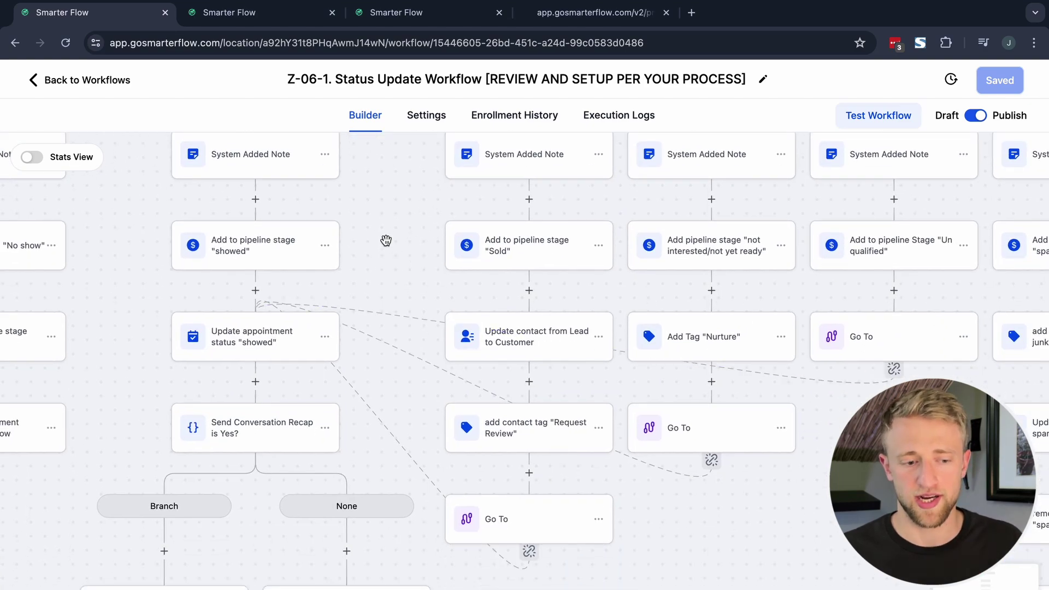
pyautogui.moveTo(385, 240); pyautogui.dragTo(621, 441)
pyautogui.hscroll(-5, 385, 395)
pyautogui.moveTo(430, 403); pyautogui.dragTo(512, 258)
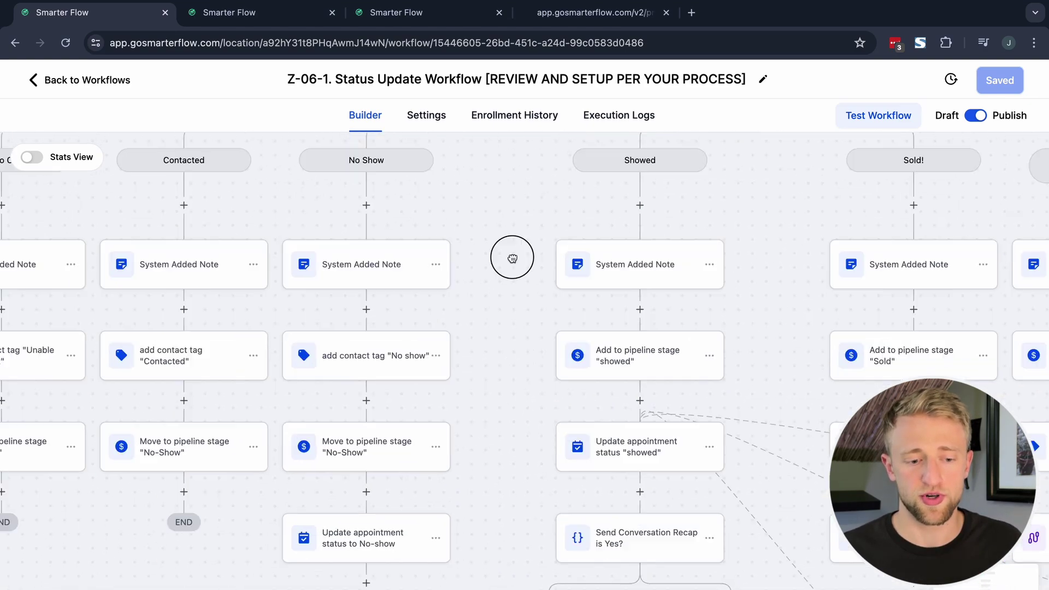
pyautogui.scroll(-3, 491, 295)
pyautogui.scroll(3, 468, 335)
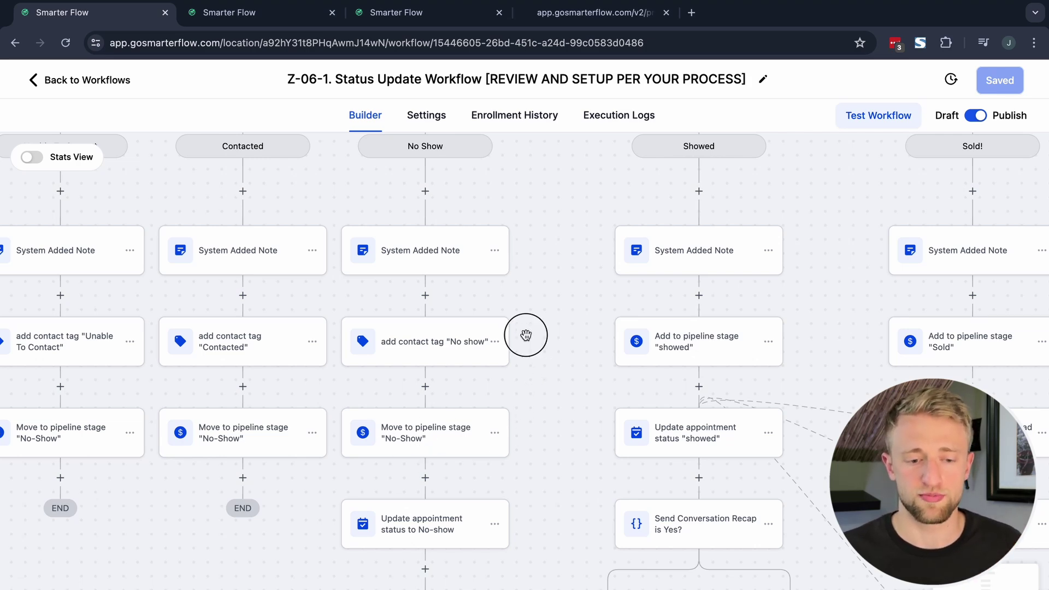
pyautogui.hscroll(7, 525, 335)
pyautogui.scroll(3, 526, 335)
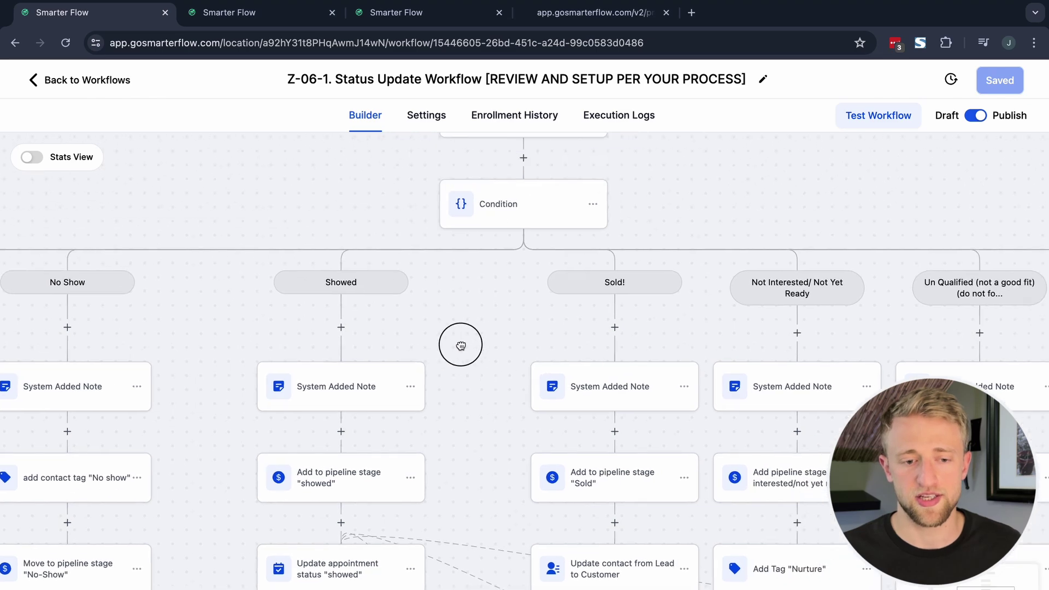
pyautogui.click(516, 214)
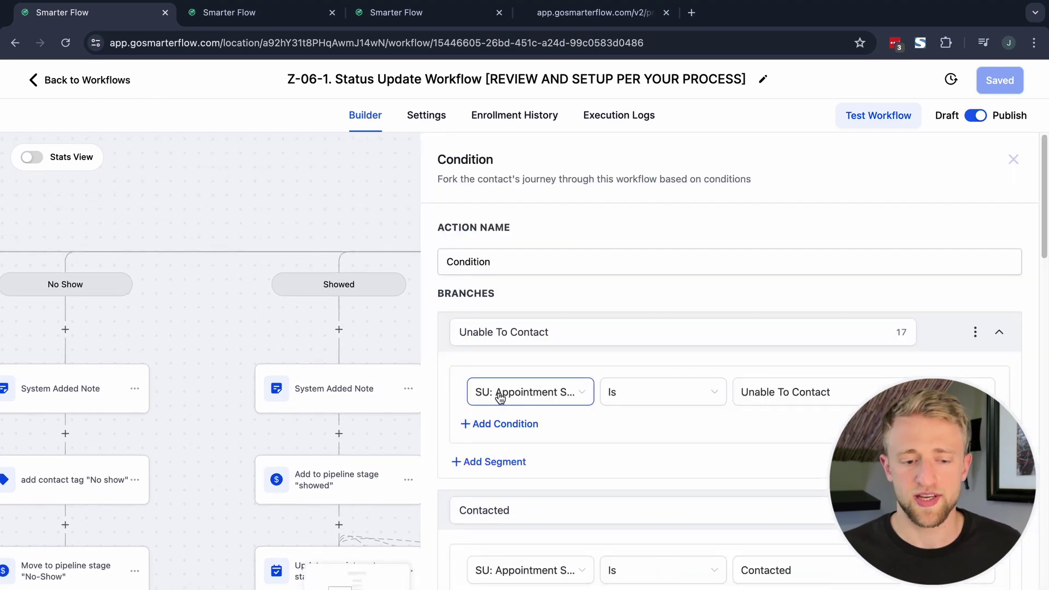
pyautogui.press('Escape')
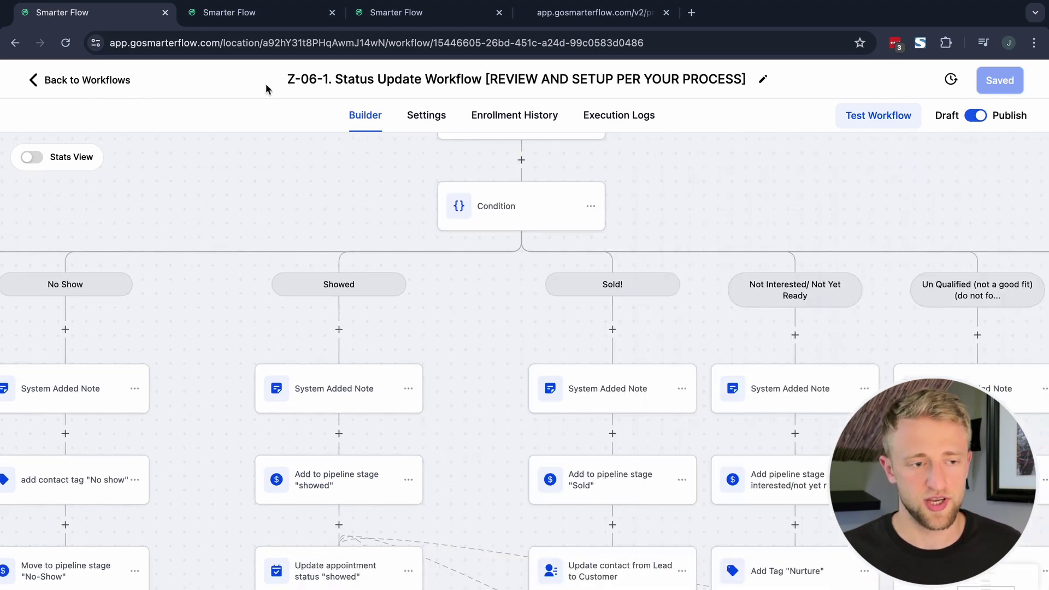
# Step: On the contact's record, collapse the Contact and Status Update Information sections and compare with the form preview
pyautogui.click(250, 24)
pyautogui.click(191, 228)
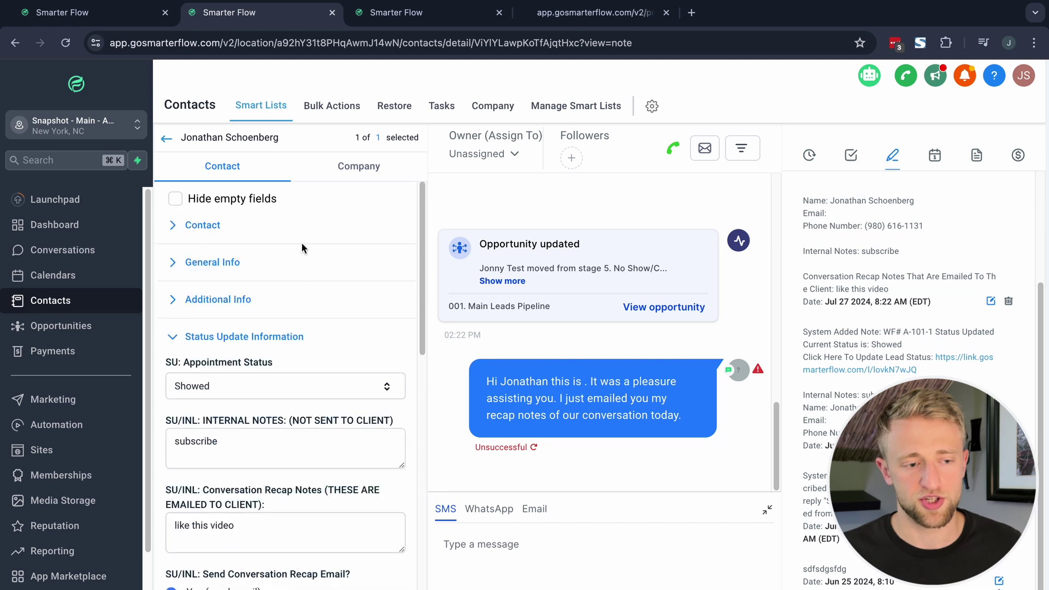
pyautogui.click(229, 337)
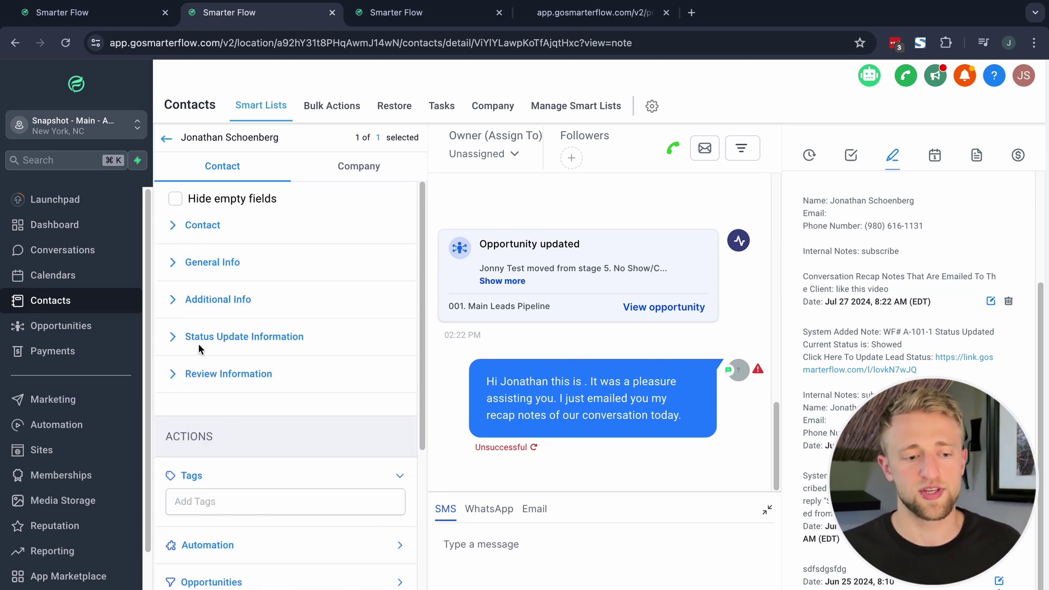
pyautogui.press('super+4')
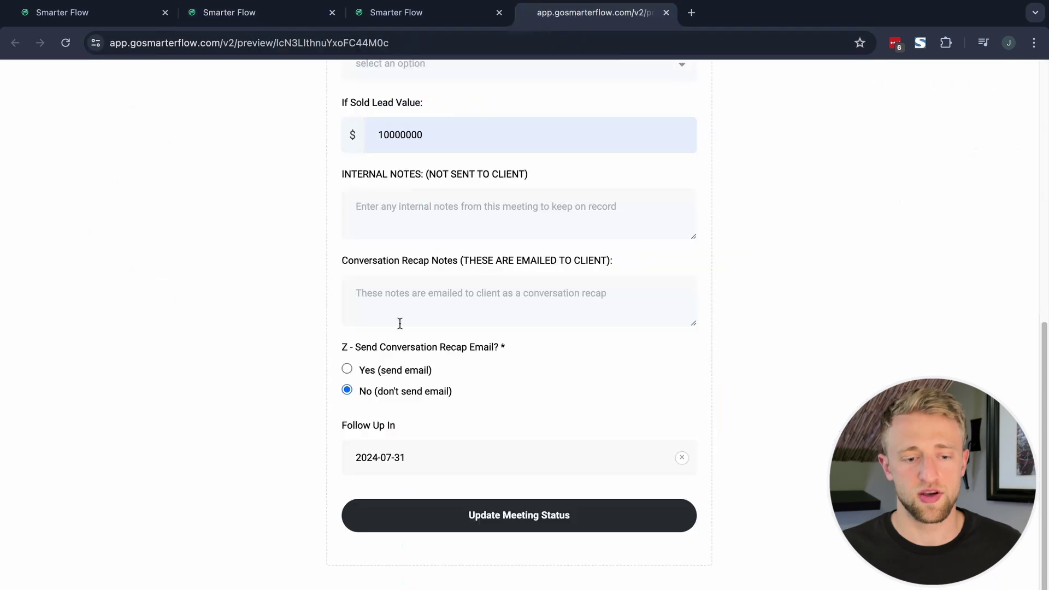
pyautogui.scroll(3, 224, 240)
pyautogui.press('super+2')
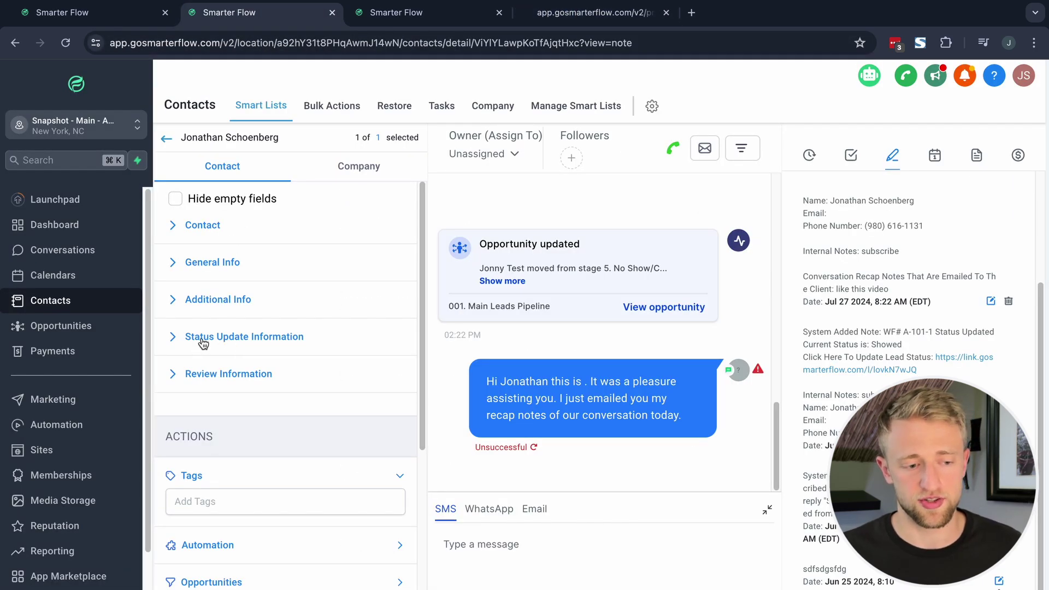
# Step: Expand Status Update Information, scroll through the contact's status update values, then collapse it
pyautogui.click(208, 339)
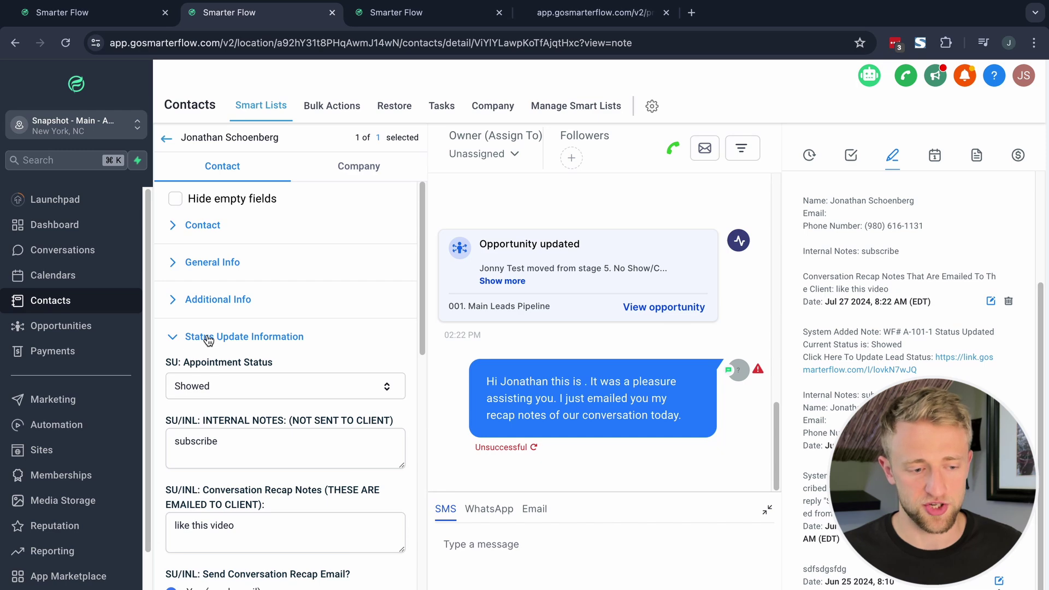
pyautogui.scroll(-2, 202, 330)
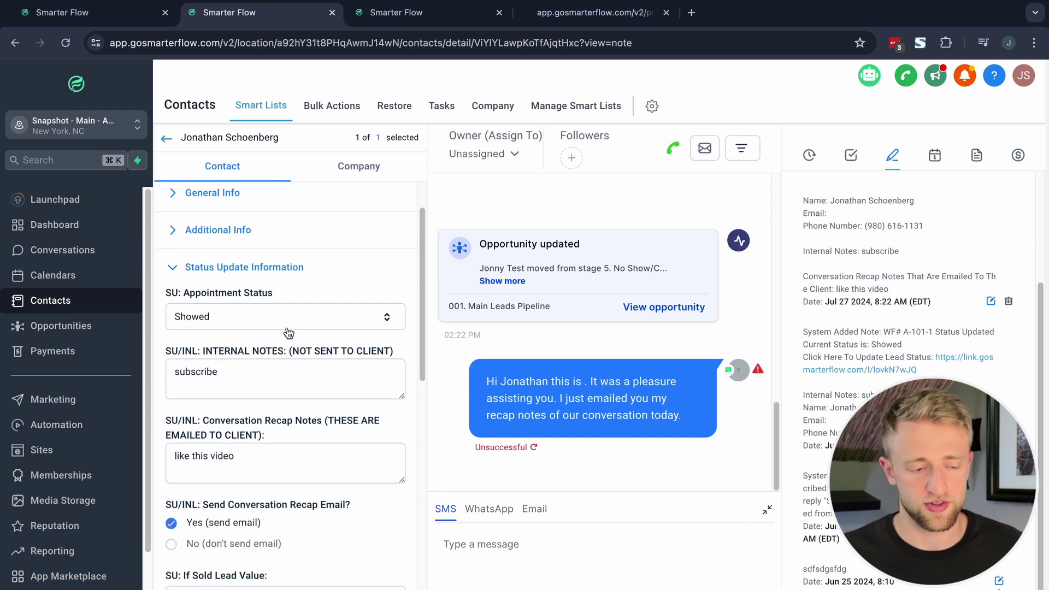
pyautogui.scroll(-1, 288, 333)
pyautogui.scroll(-4, 221, 330)
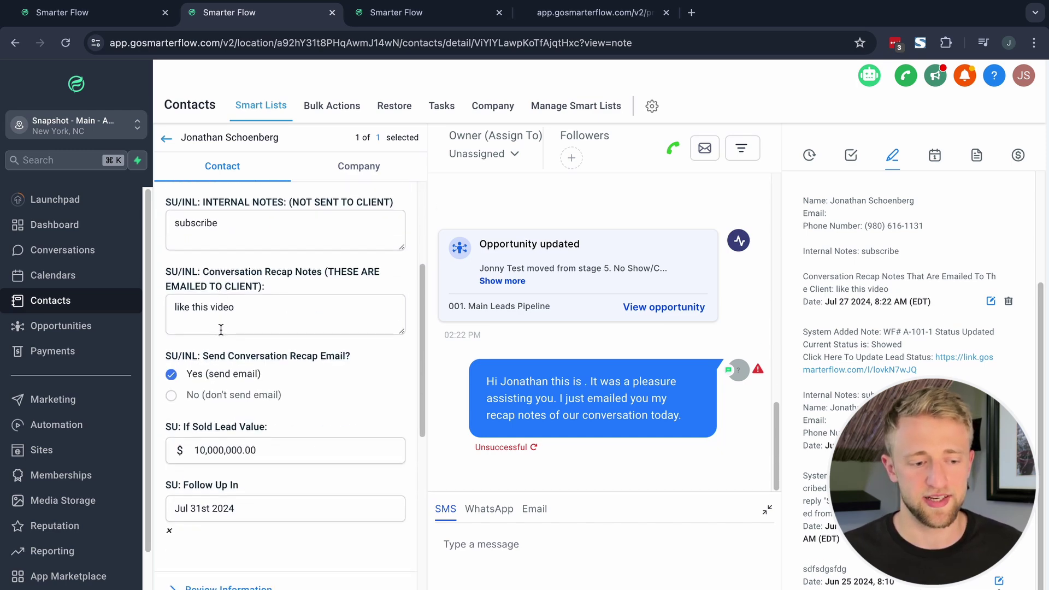
pyautogui.scroll(-1, 214, 394)
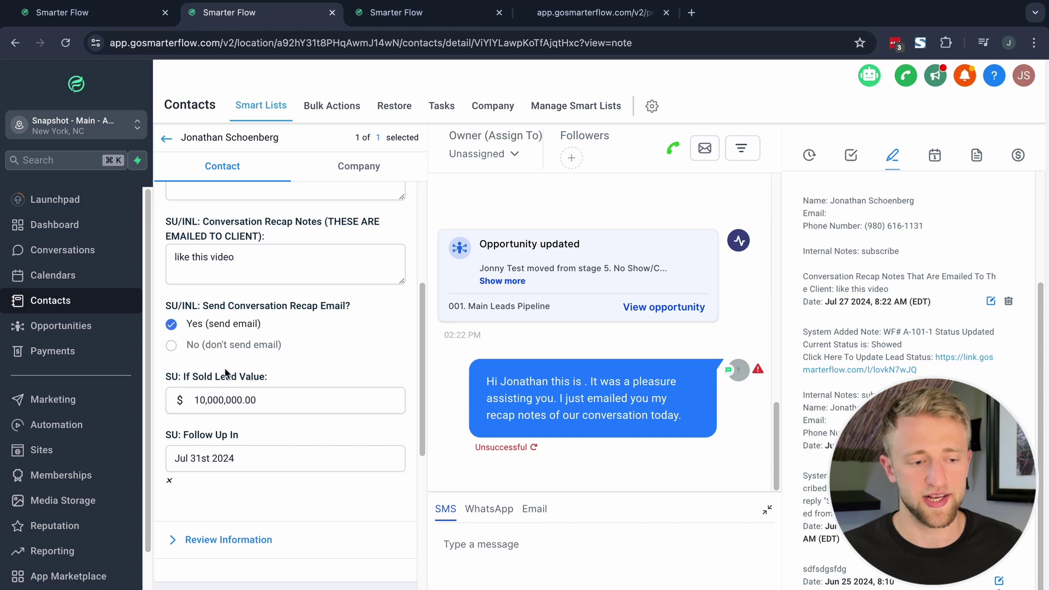
pyautogui.scroll(5, 225, 373)
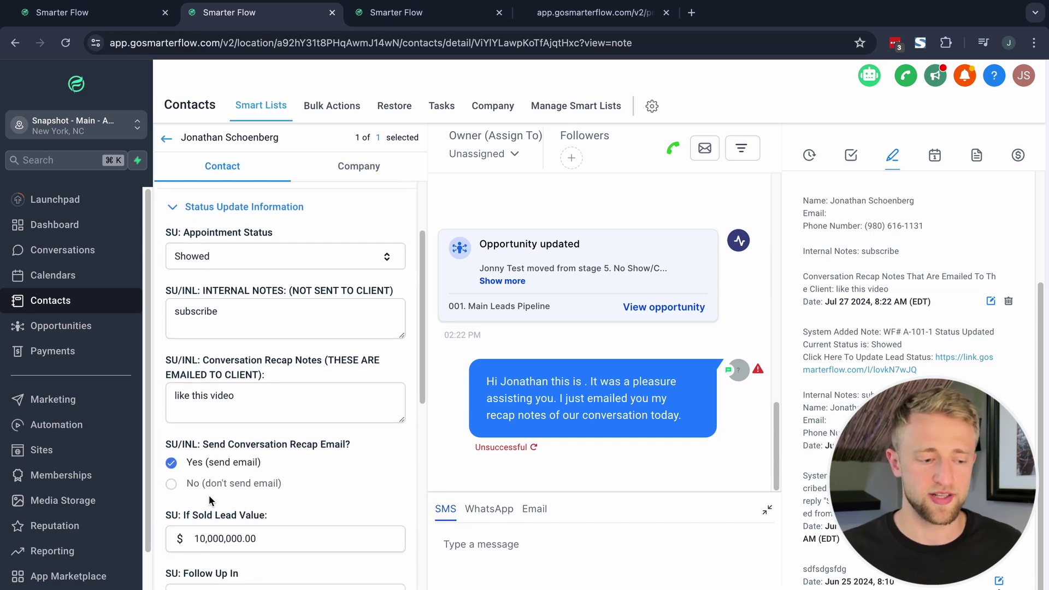
pyautogui.scroll(4, 232, 322)
pyautogui.click(227, 311)
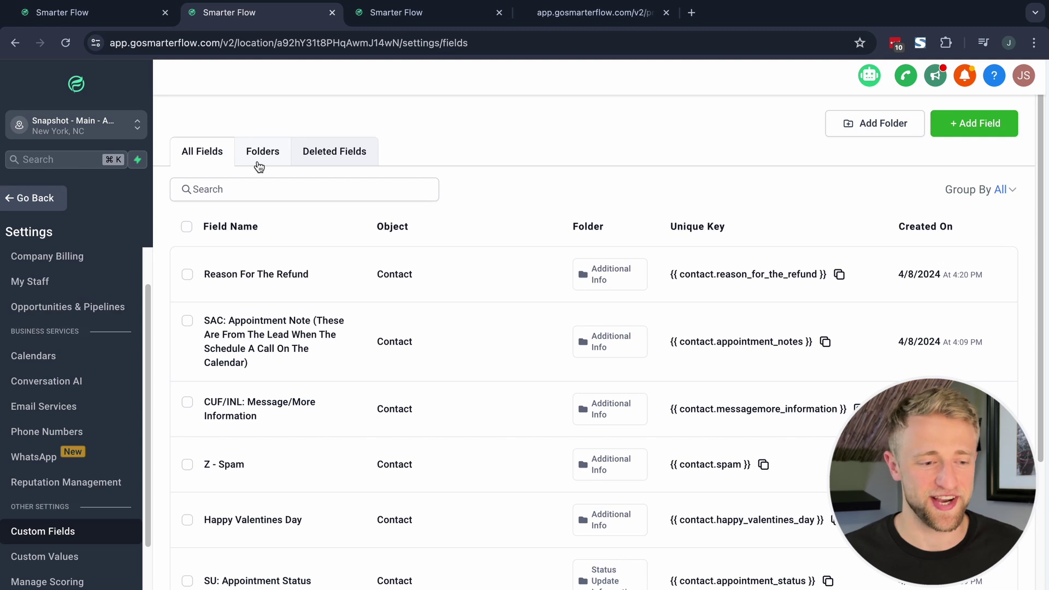
# Step: View custom fields by folder and list the Status Update Information folder's fields, then return to the form preview
pyautogui.click(260, 158)
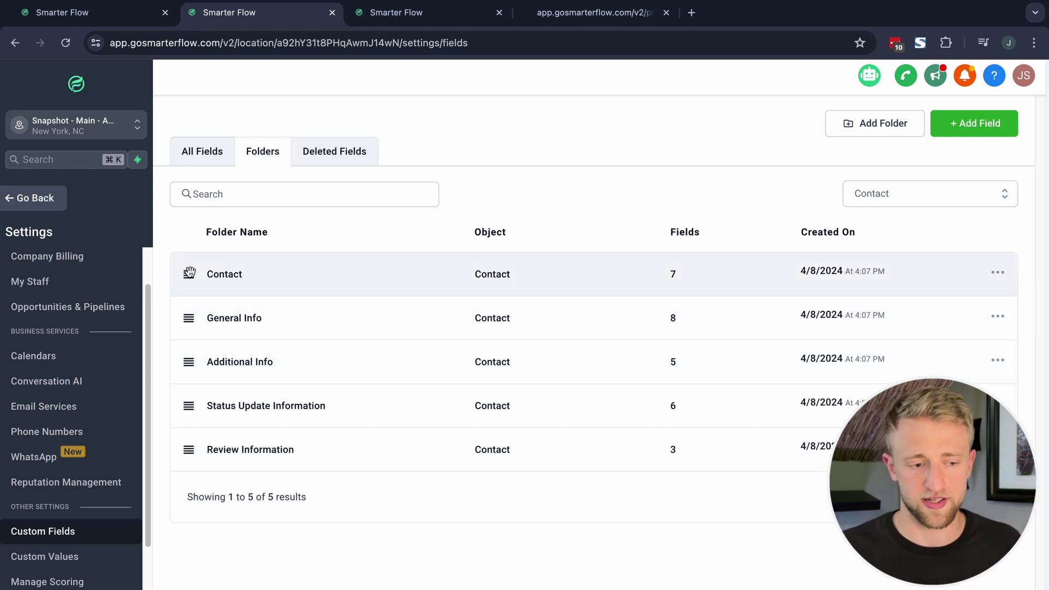
pyautogui.moveTo(188, 273)
pyautogui.mouseDown()
pyautogui.moveTo(191, 321)
pyautogui.moveTo(191, 280)
pyautogui.mouseUp()
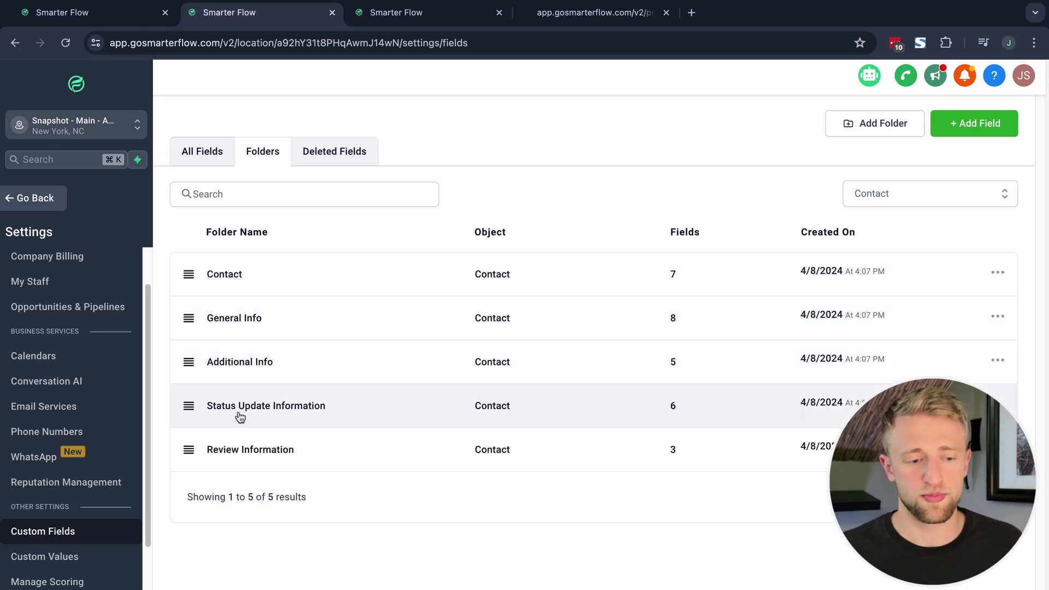
pyautogui.click(242, 413)
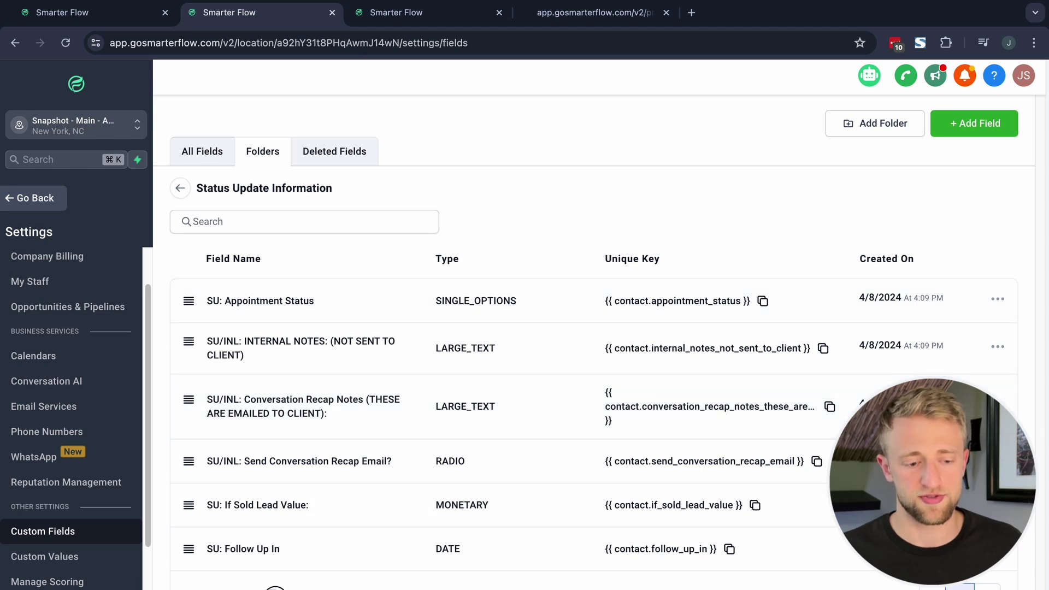
pyautogui.click(590, 12)
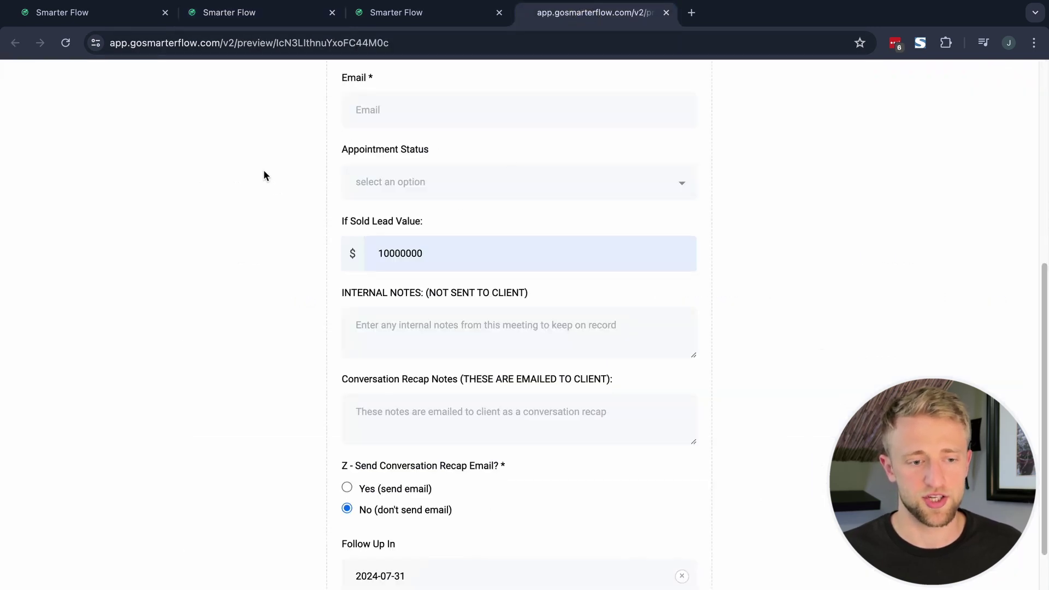
# Step: Scroll back up through the status update form preview
pyautogui.scroll(1, 328, 191)
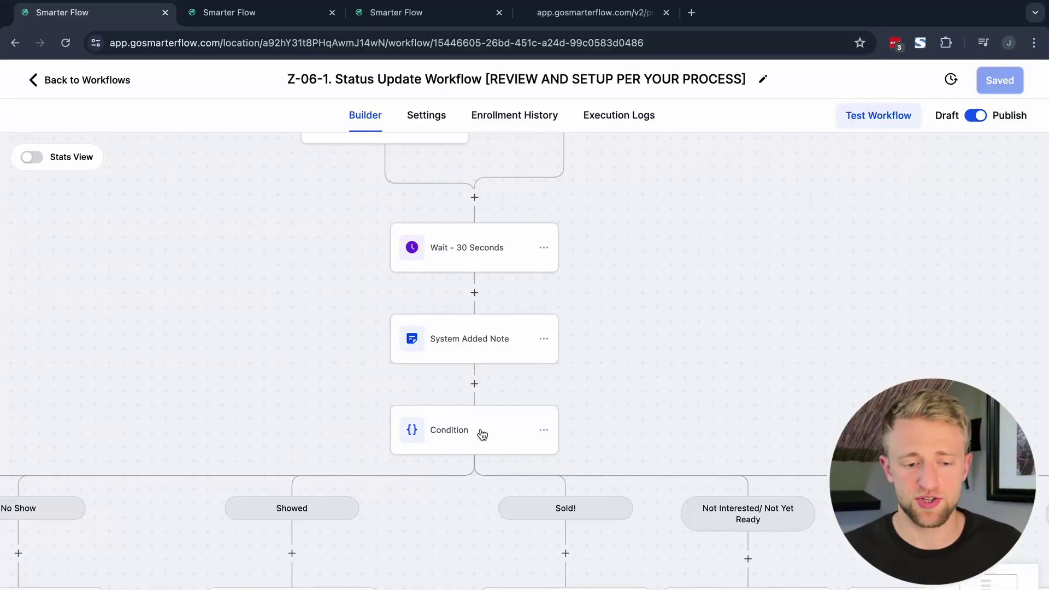
pyautogui.click(482, 434)
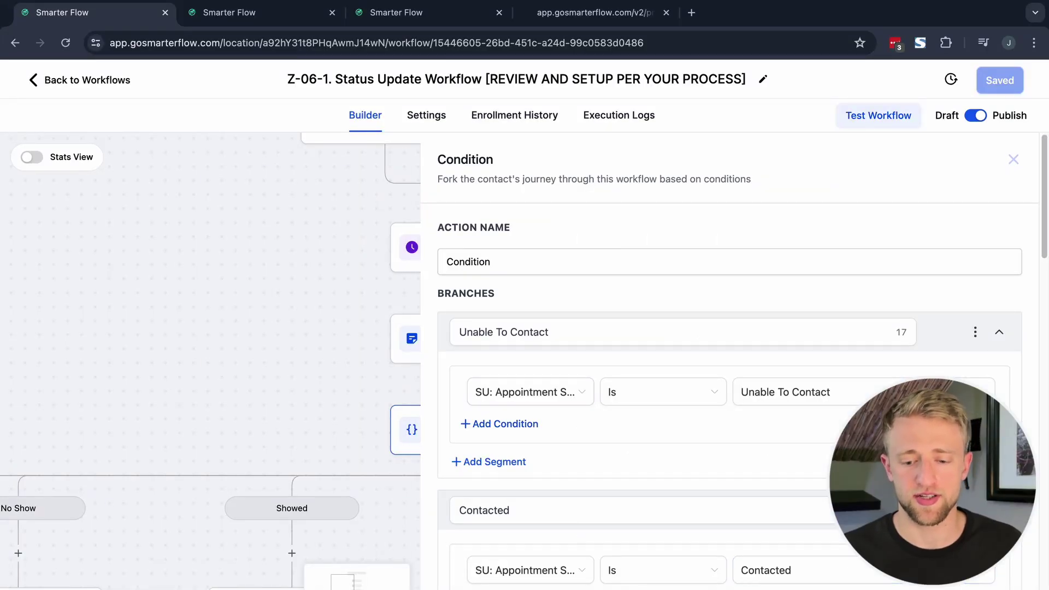
pyautogui.press('Escape')
pyautogui.click(604, 22)
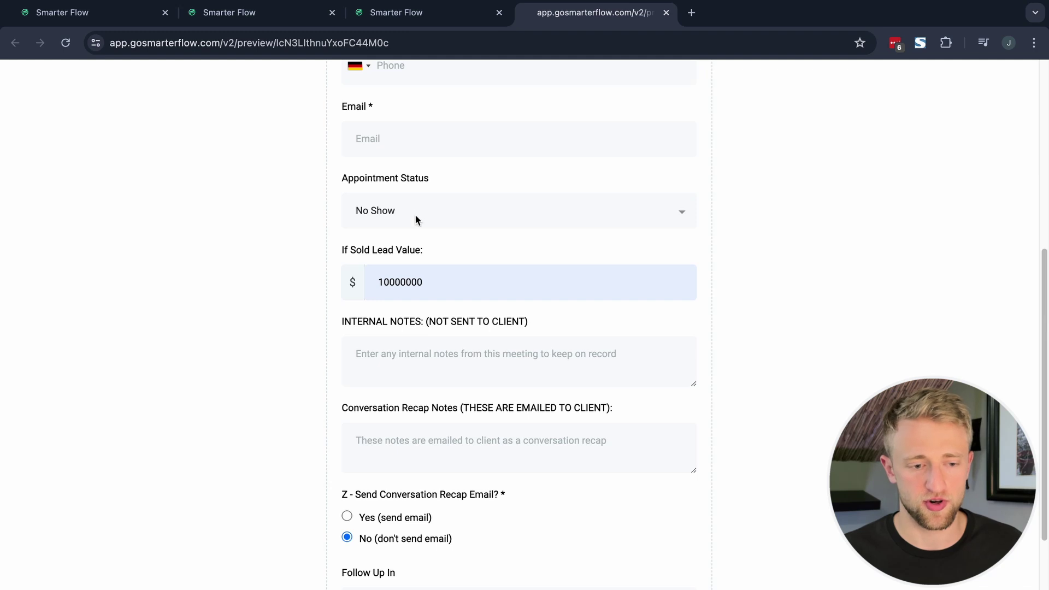
pyautogui.moveTo(339, 178); pyautogui.dragTo(445, 176)
pyautogui.click(445, 176)
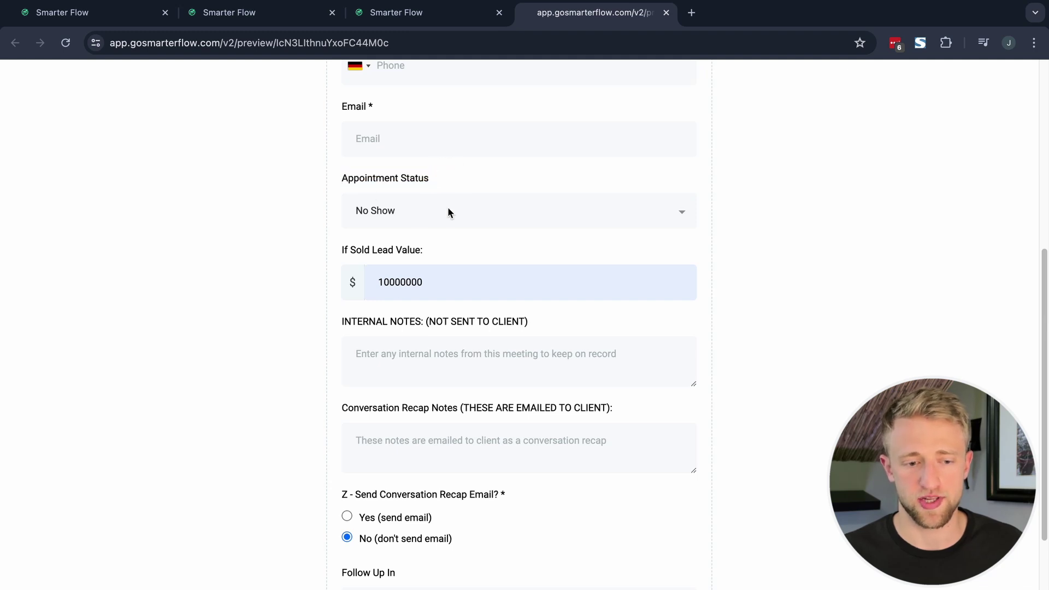
pyautogui.click(448, 211)
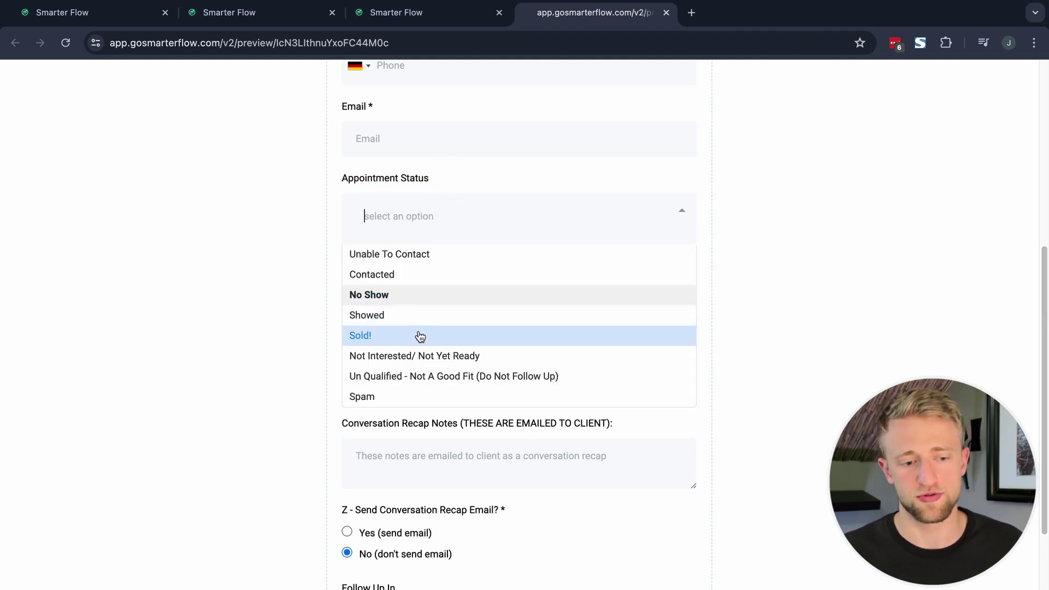
pyautogui.click(109, 16)
pyautogui.scroll(-2, 292, 283)
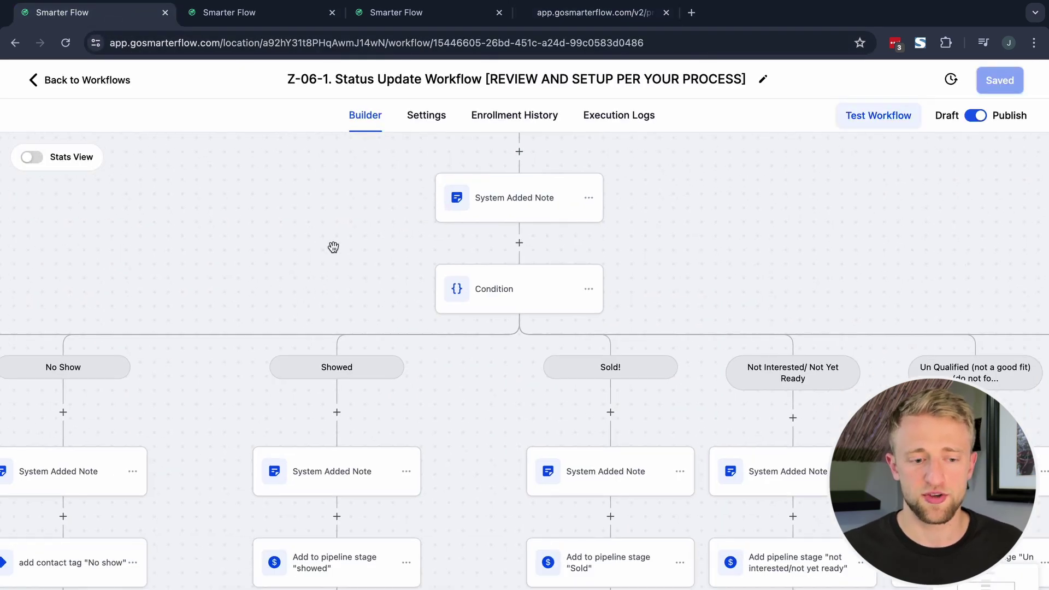
pyautogui.moveTo(333, 248); pyautogui.dragTo(318, 501)
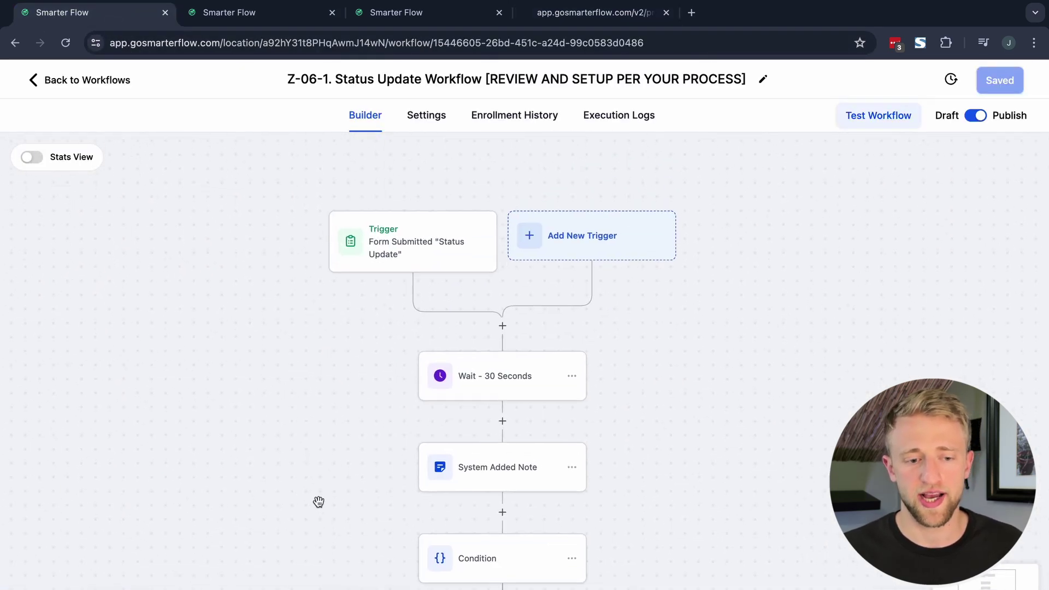
# Step: Add a Contact Changed trigger alongside the existing form trigger
pyautogui.click(560, 246)
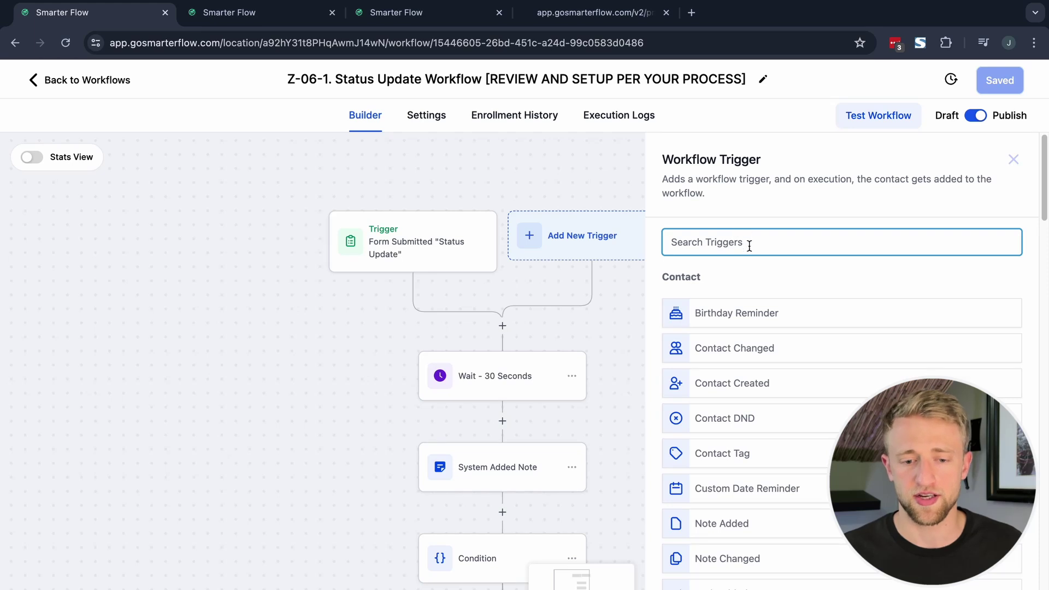
pyautogui.click(746, 243)
pyautogui.click(718, 327)
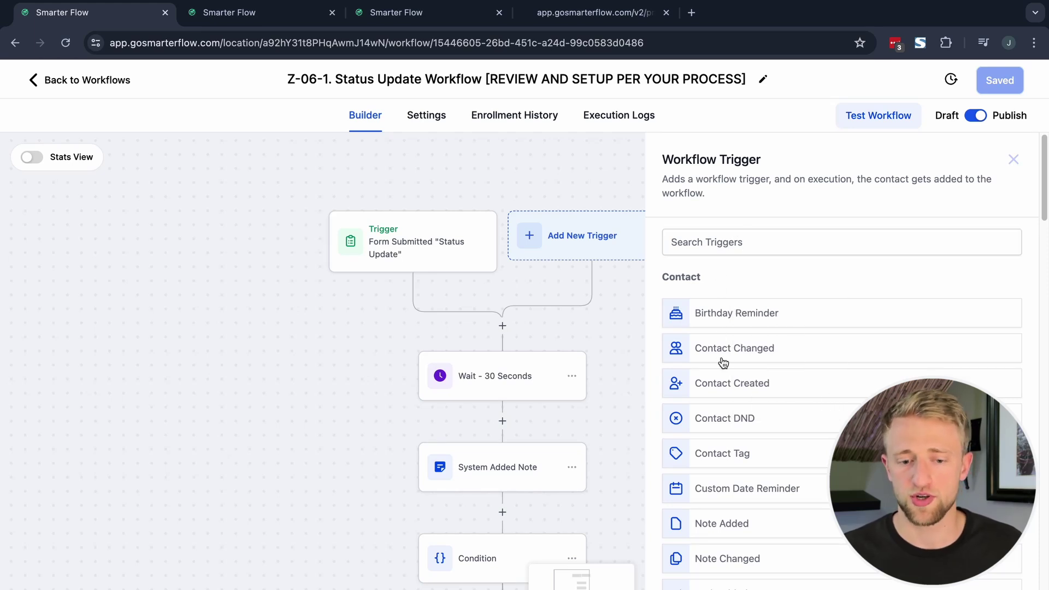
pyautogui.click(721, 353)
# Step: Filter the trigger on SU: Appointment Status with Has changed to No Show
pyautogui.click(488, 389)
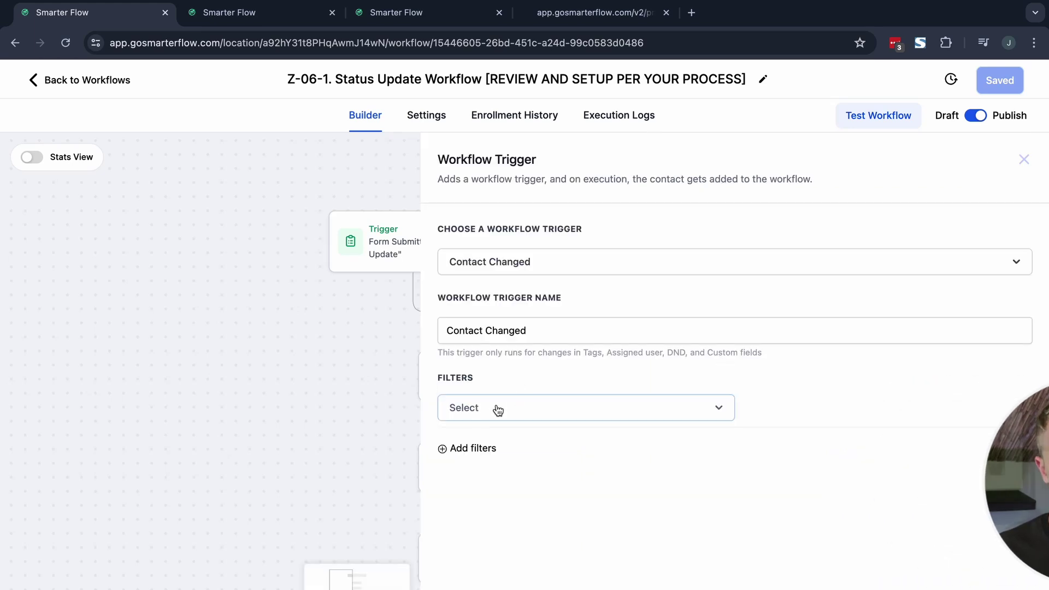
pyautogui.click(496, 408)
pyautogui.scroll(-5, 547, 487)
pyautogui.scroll(-3, 579, 505)
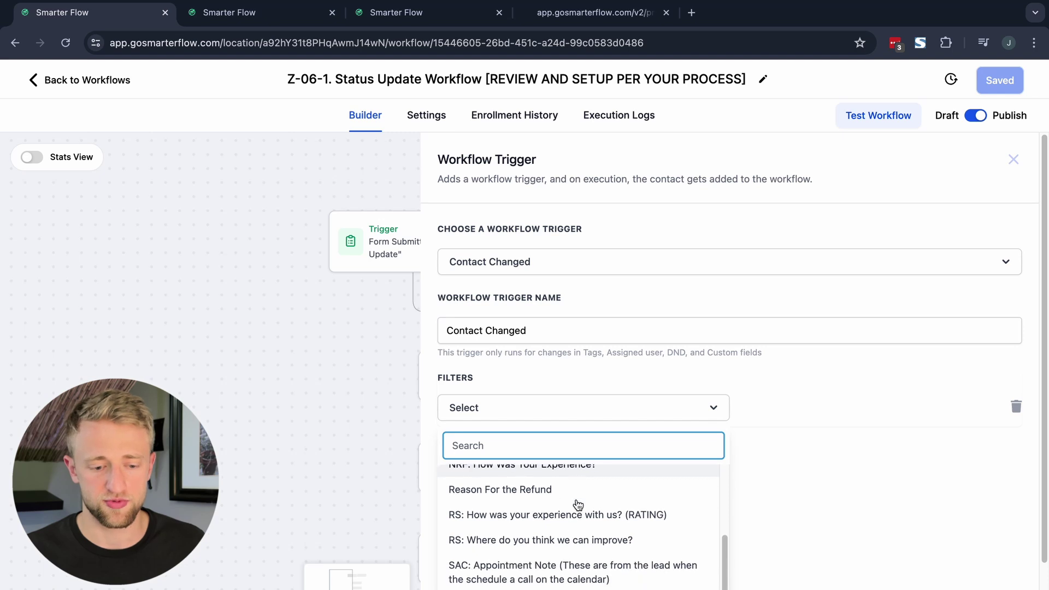
pyautogui.scroll(-3, 585, 508)
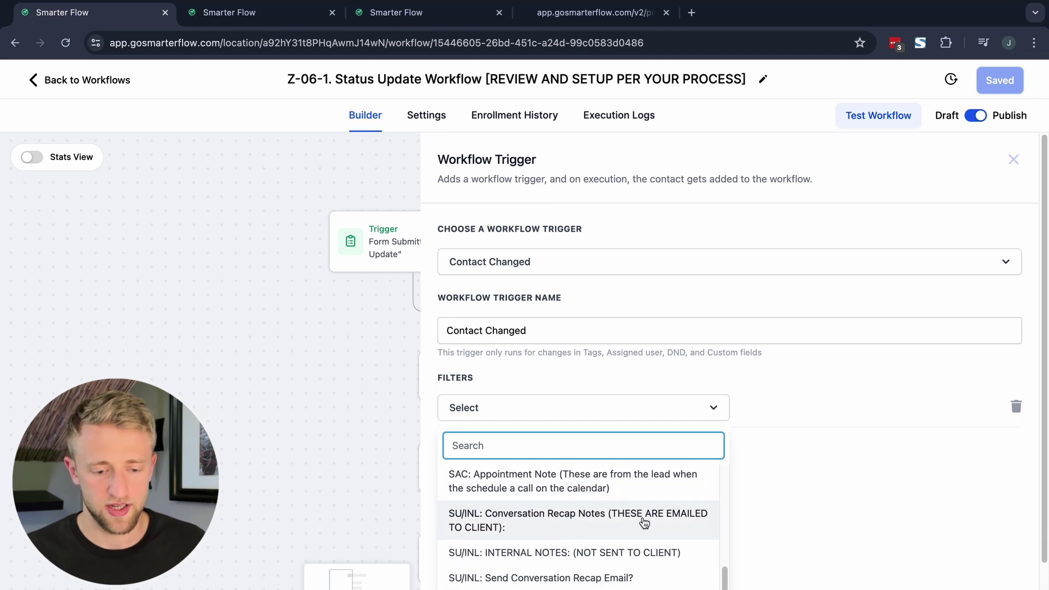
pyautogui.click(552, 569)
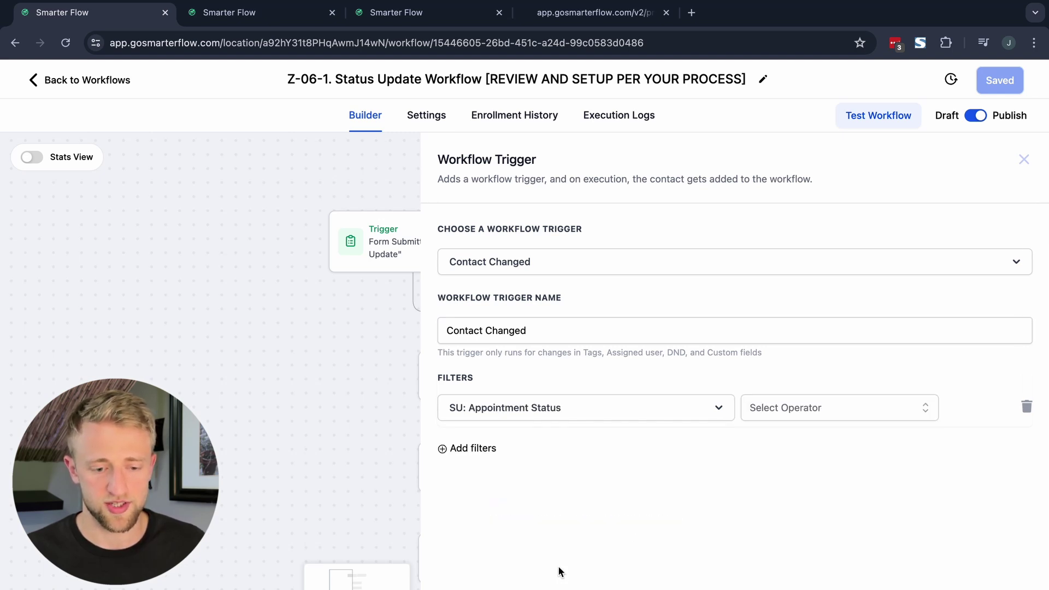
pyautogui.click(779, 411)
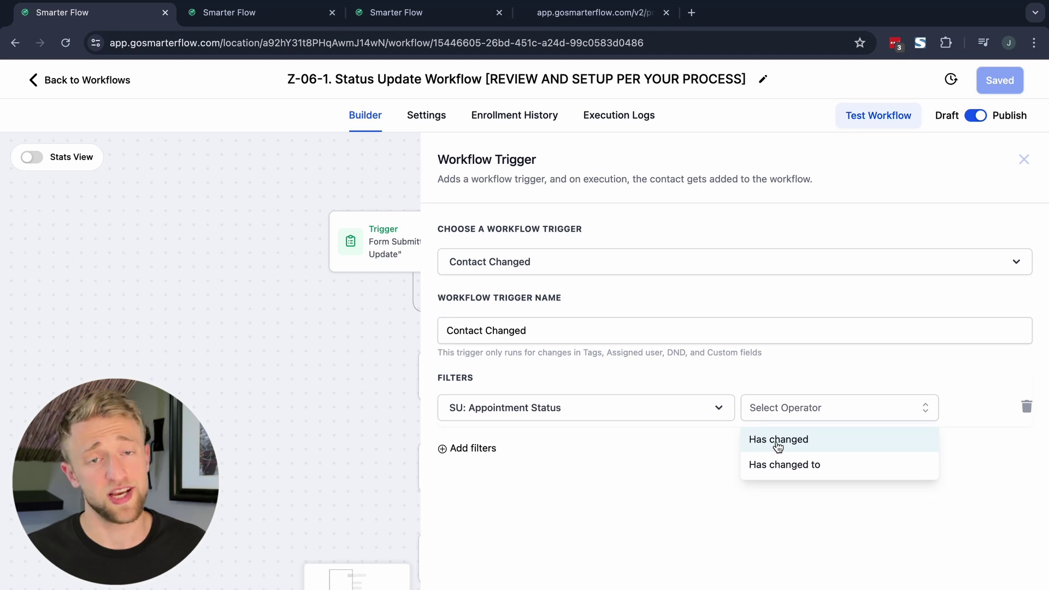
pyautogui.click(778, 473)
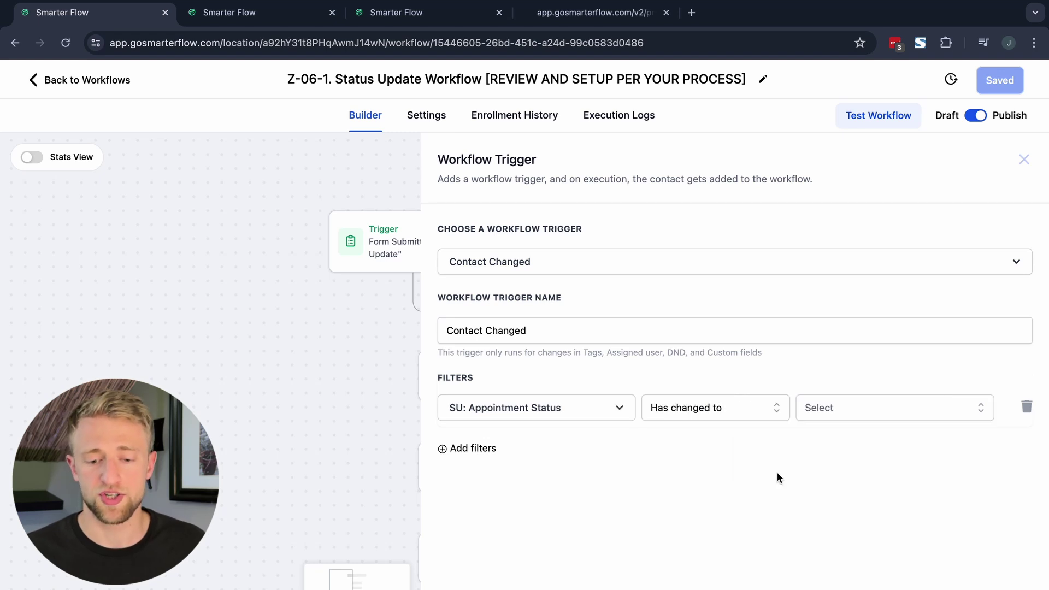
pyautogui.click(843, 418)
pyautogui.click(851, 528)
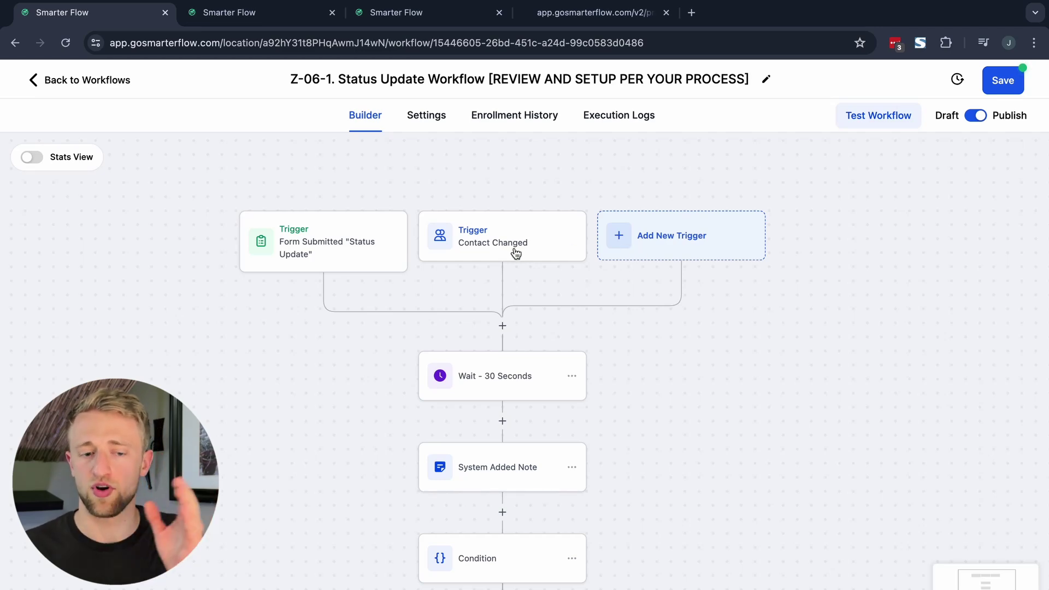
pyautogui.scroll(-5, 558, 277)
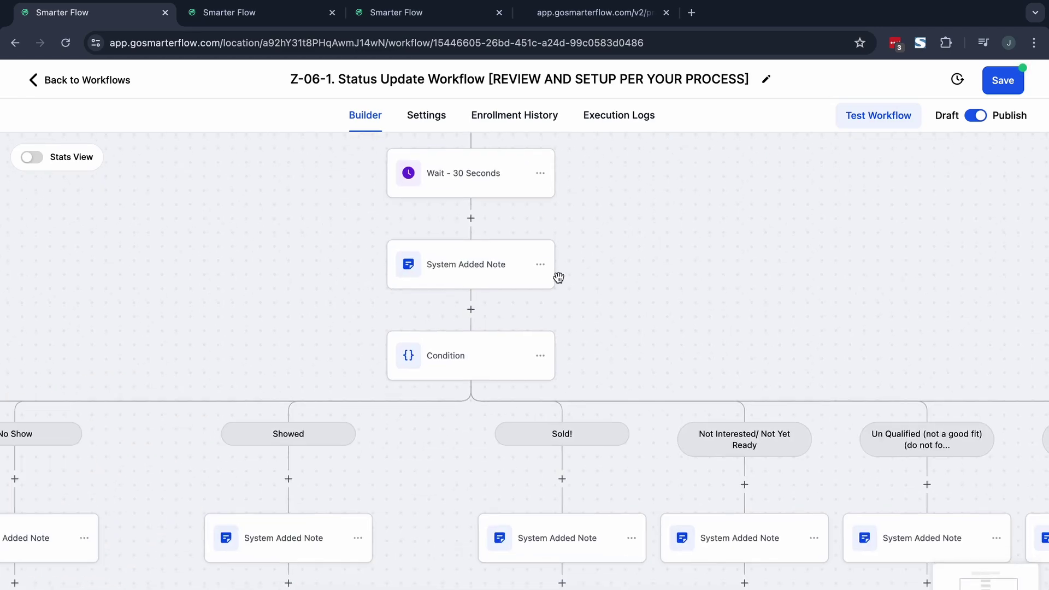
pyautogui.scroll(5, 680, 286)
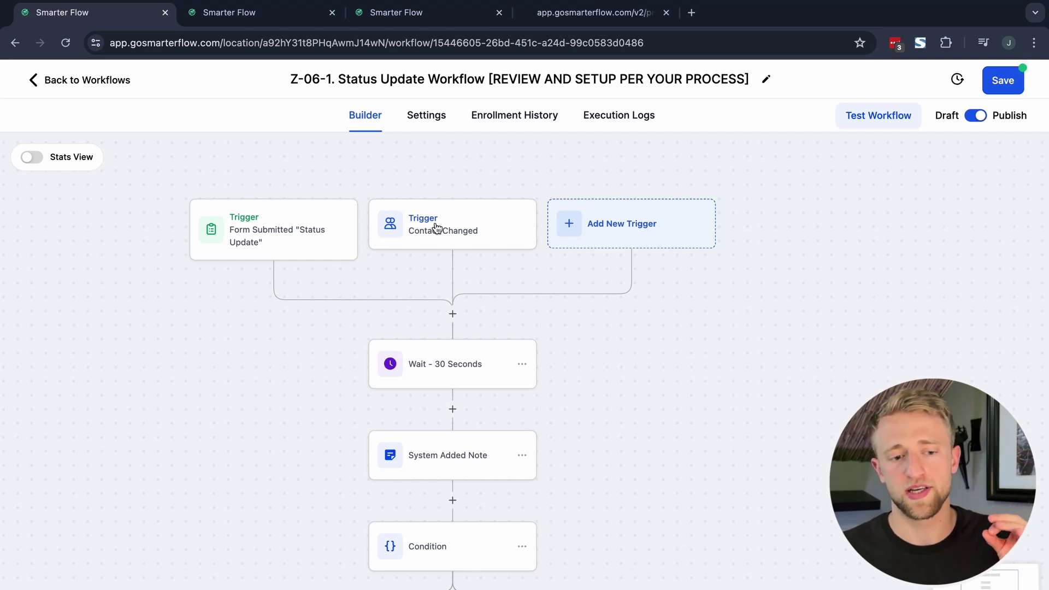
# Step: Set the test contact's Appointment Status to No Show and go back to the status update form preview
pyautogui.click(273, 13)
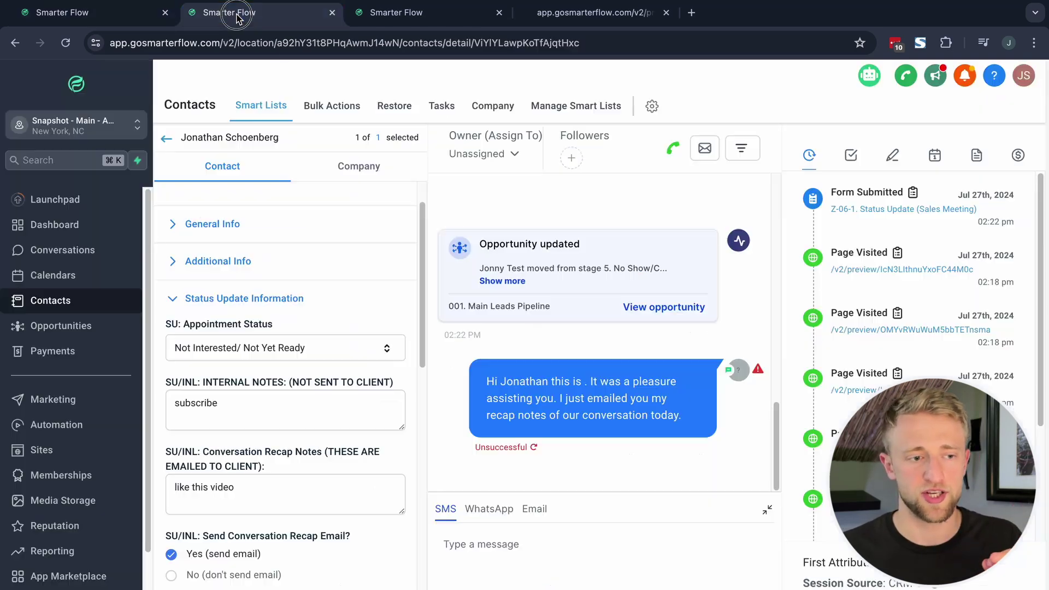
pyautogui.click(264, 346)
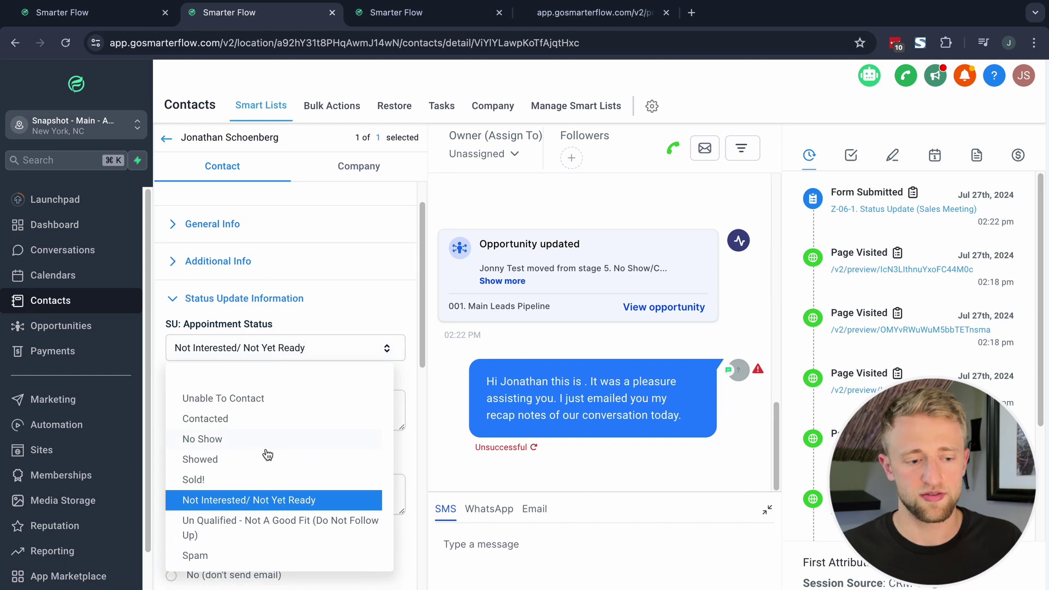
pyautogui.click(240, 435)
pyautogui.click(87, 12)
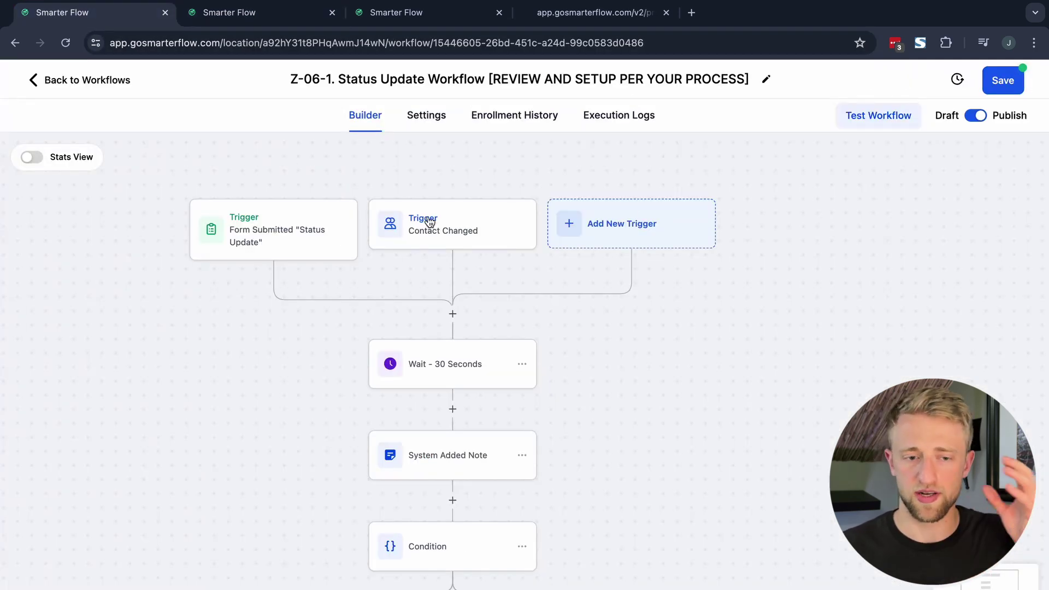
pyautogui.click(582, 13)
pyautogui.scroll(-2, 385, 532)
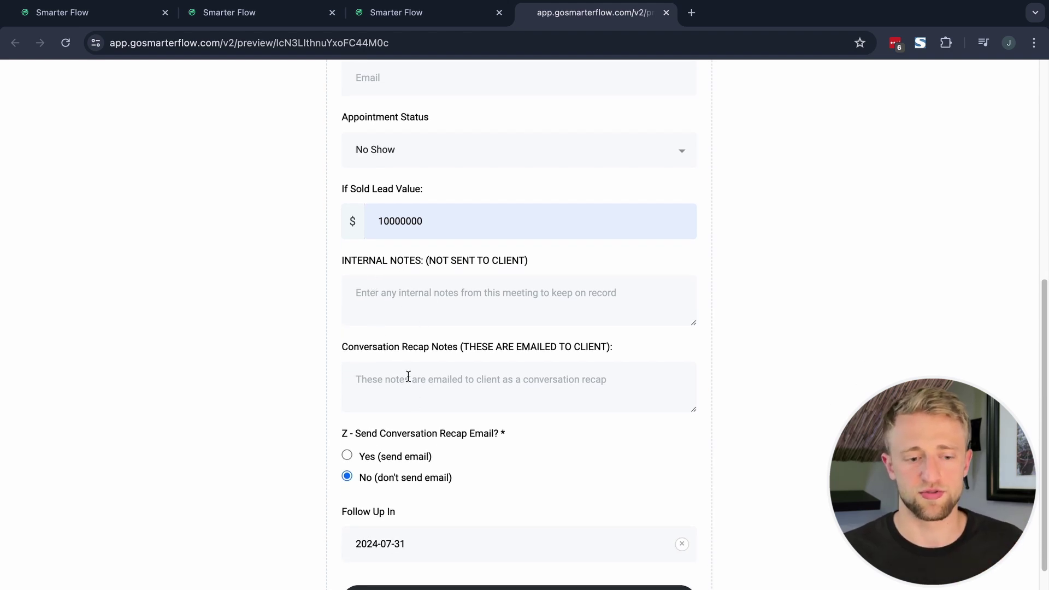
# Step: Open the Unable To Contact branch's System Added Note step and read its text
pyautogui.click(124, 16)
pyautogui.scroll(-2, 176, 363)
pyautogui.moveTo(176, 364); pyautogui.dragTo(342, 312)
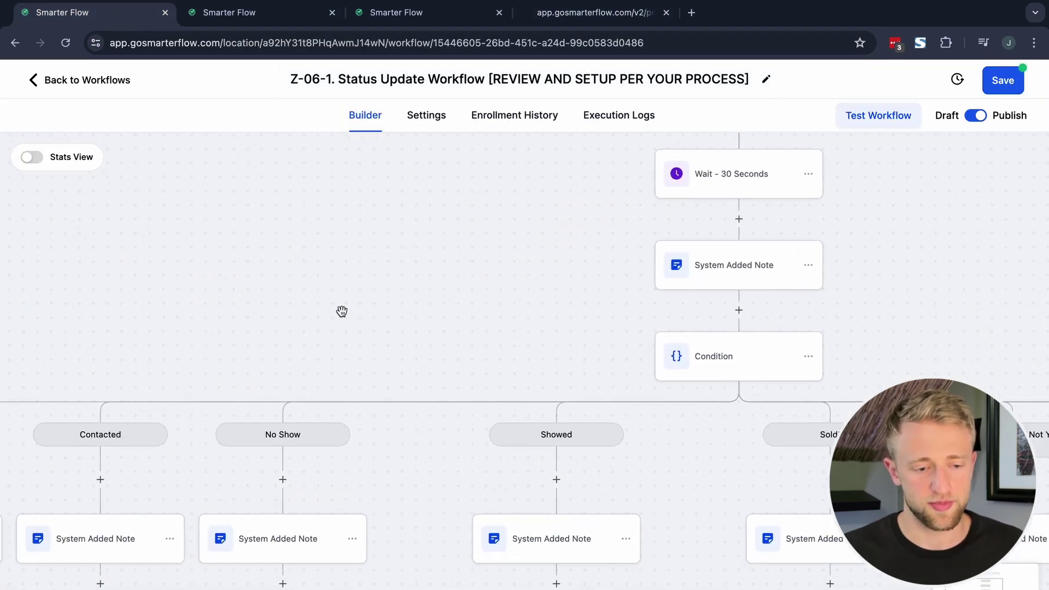
pyautogui.scroll(-4, 342, 311)
pyautogui.hscroll(-8, 342, 312)
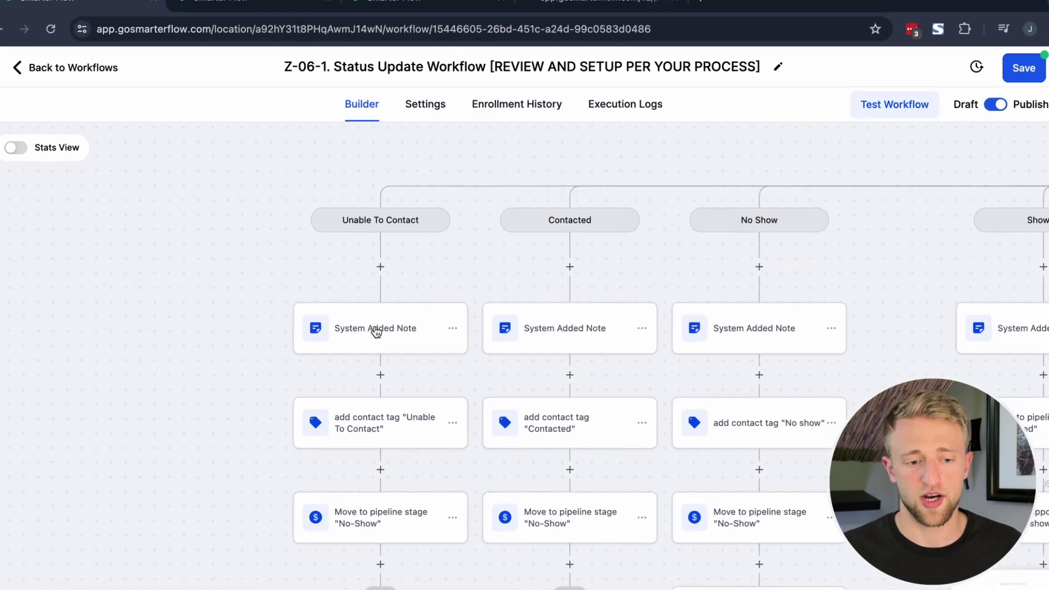
pyautogui.click(359, 315)
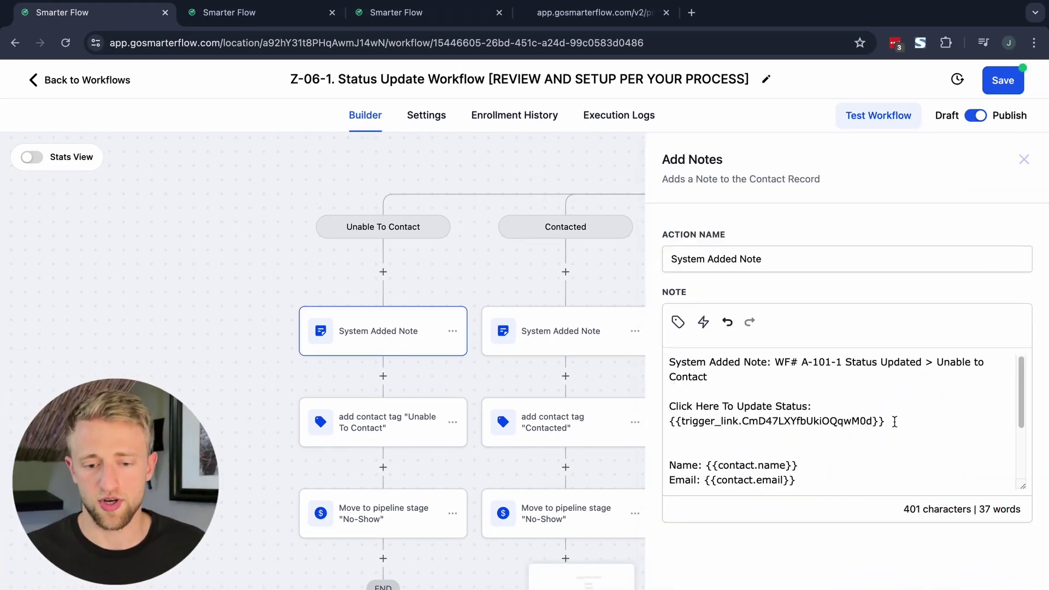
pyautogui.moveTo(894, 421); pyautogui.dragTo(692, 360)
pyautogui.click(913, 422)
pyautogui.scroll(-3, 896, 415)
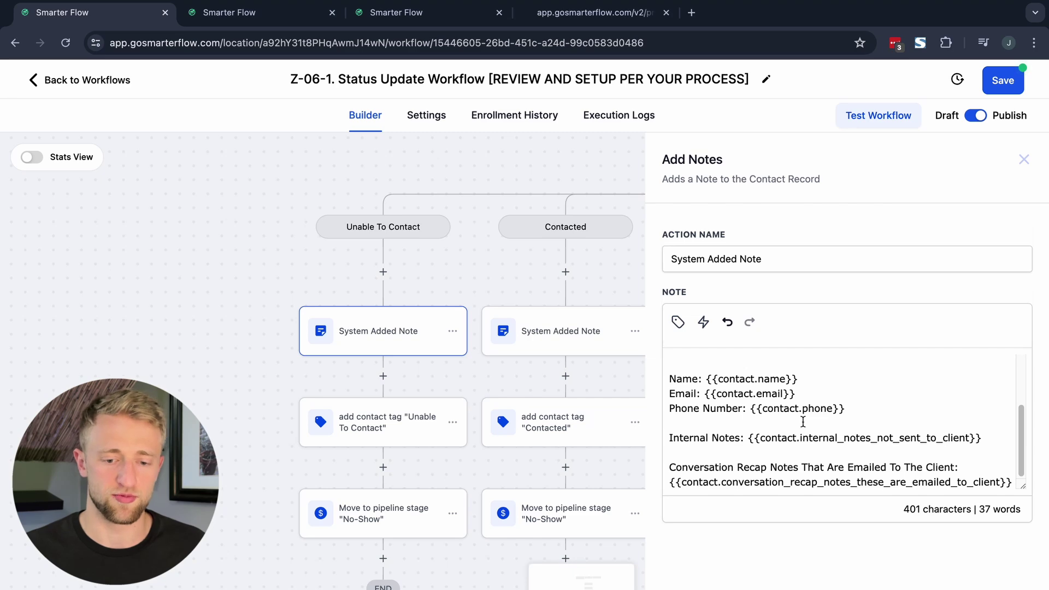
# Step: Check the contact's Notes tab, then open the branch's 'unable to contact lead' tag step
pyautogui.click(293, 17)
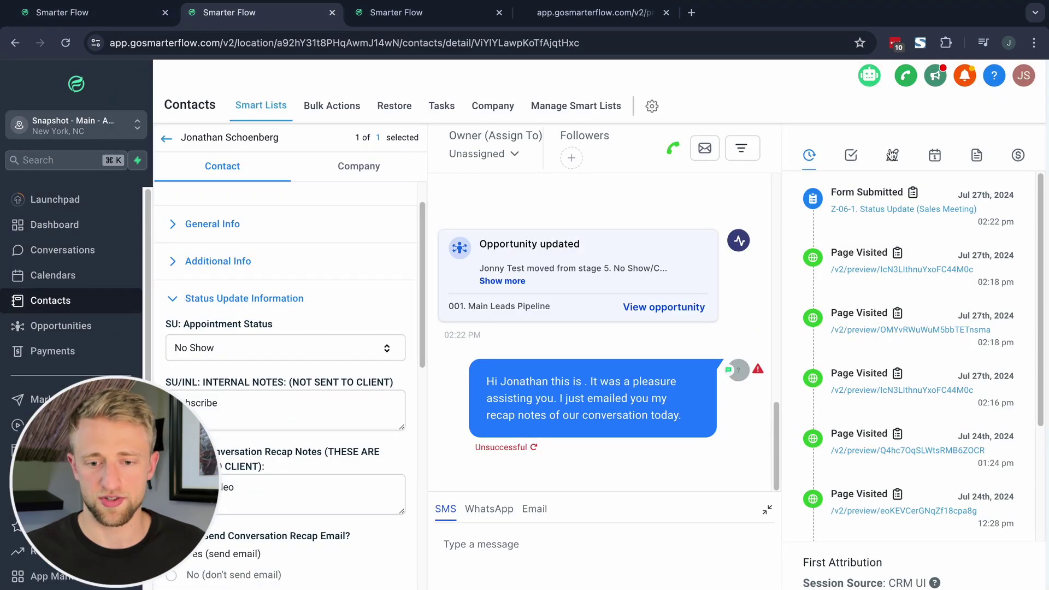
pyautogui.click(891, 155)
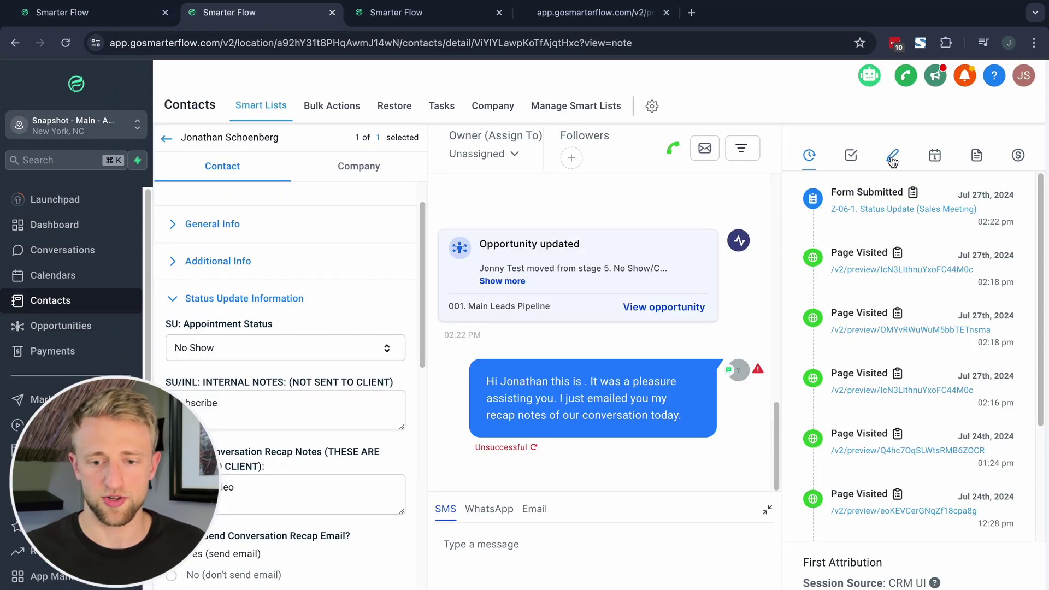
pyautogui.click(109, 12)
pyautogui.click(191, 292)
pyautogui.scroll(-3, 206, 269)
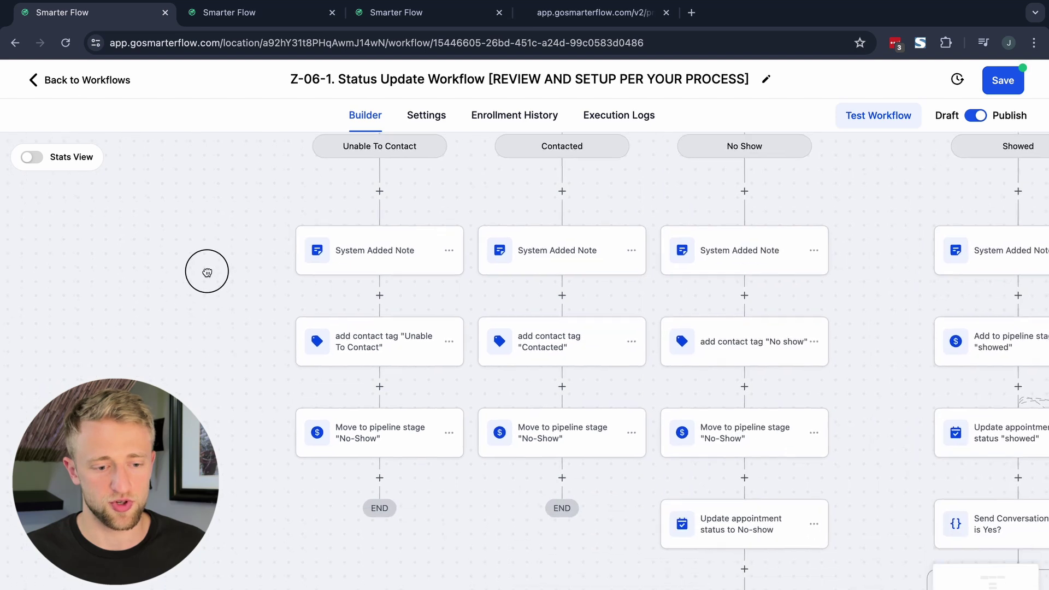
pyautogui.click(370, 333)
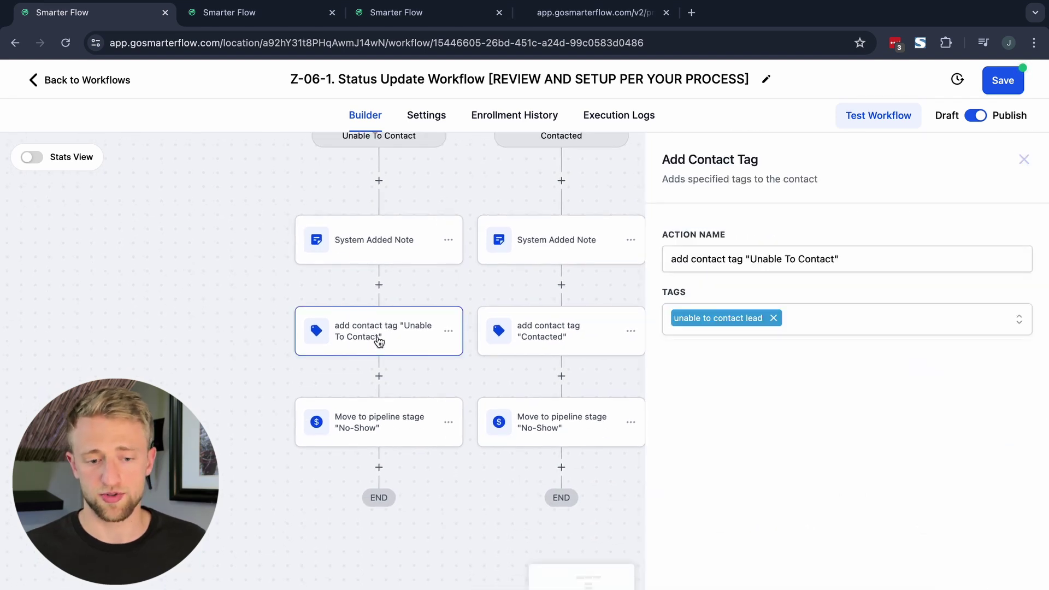
# Step: Open the Unable To Contact note and highlight its 'Click Here To Update Status' link paragraph
pyautogui.scroll(-2, 173, 341)
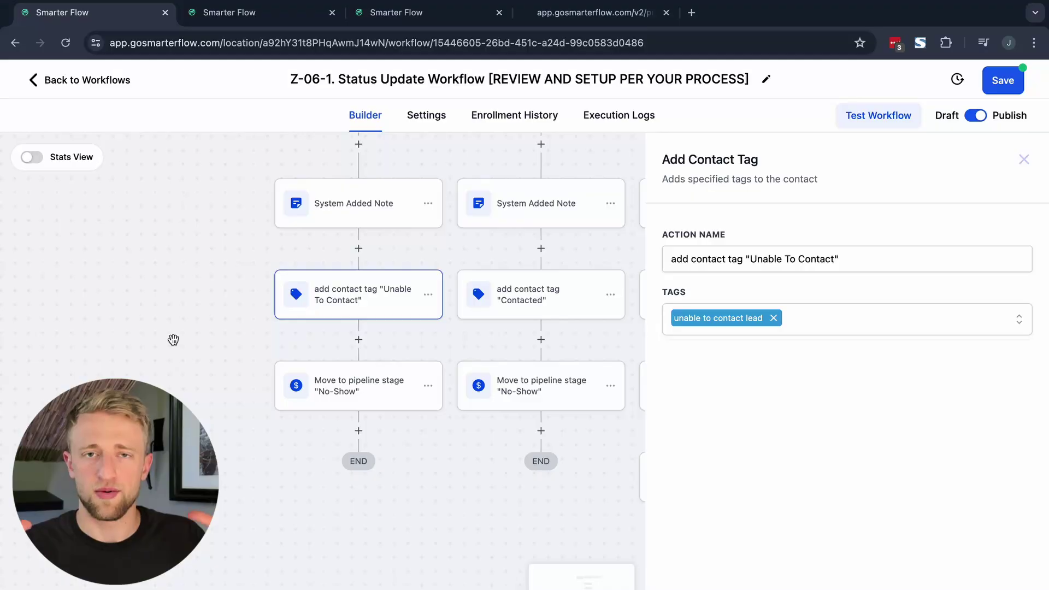
pyautogui.click(360, 203)
pyautogui.moveTo(708, 377); pyautogui.dragTo(890, 432)
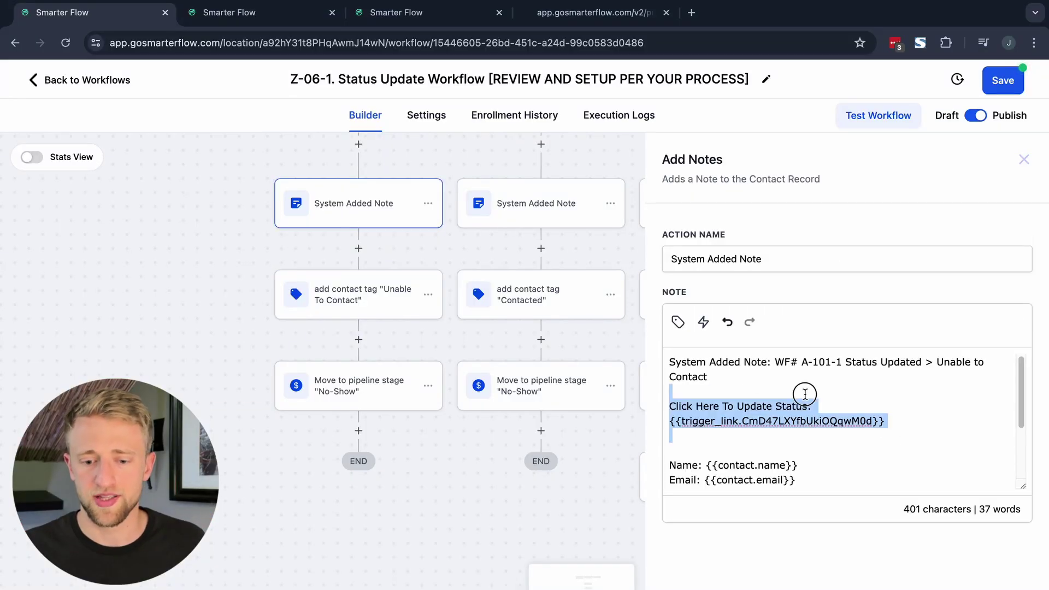
pyautogui.click(804, 423)
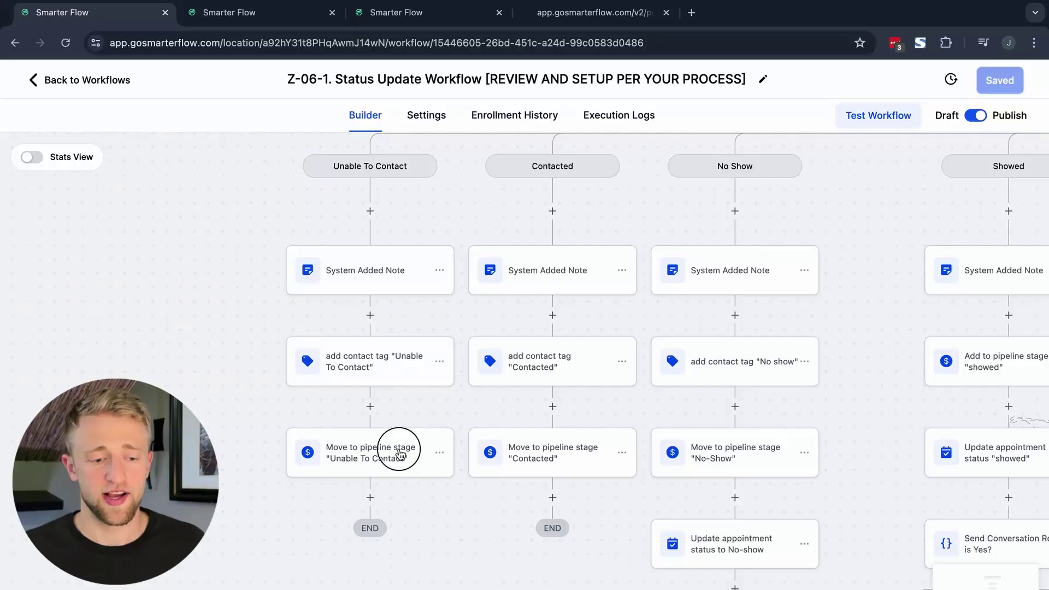
# Step: Review the Unable To Contact pipeline stage step, then pan across the No Show, Showed and Sold! branches
pyautogui.click(401, 454)
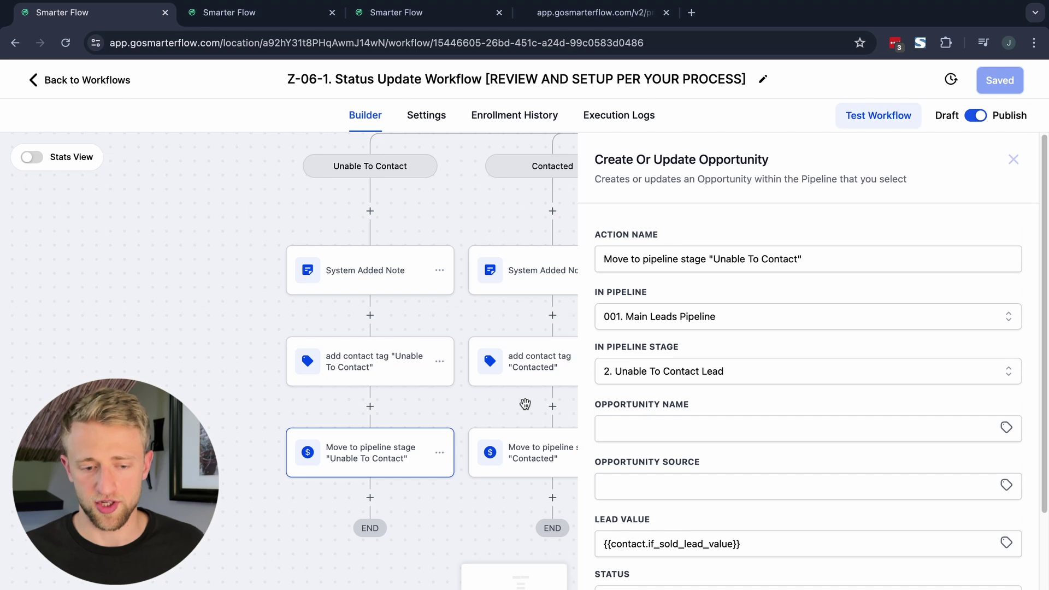
pyautogui.moveTo(525, 404); pyautogui.dragTo(357, 379)
pyautogui.click(494, 393)
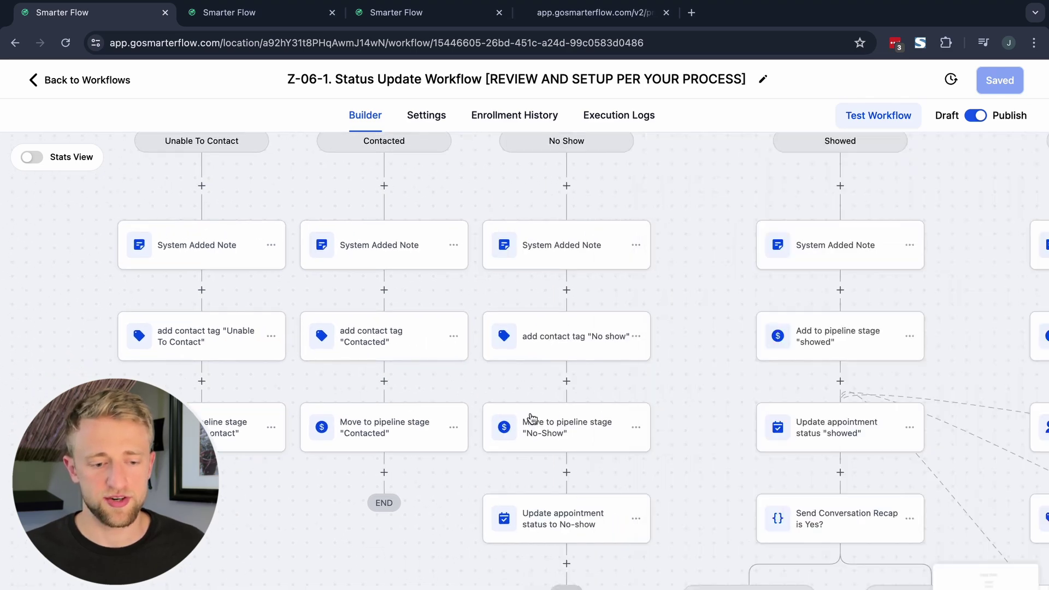
pyautogui.moveTo(494, 393); pyautogui.dragTo(412, 393)
pyautogui.moveTo(577, 303)
pyautogui.mouseDown()
pyautogui.moveTo(582, 348)
pyautogui.moveTo(586, 316)
pyautogui.mouseUp()
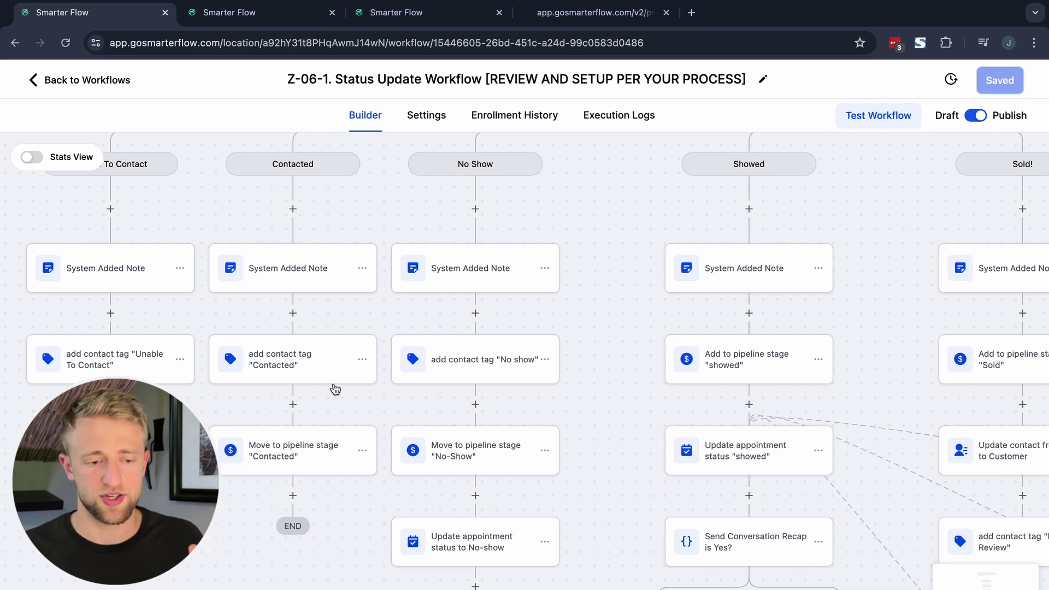
pyautogui.moveTo(347, 397); pyautogui.dragTo(290, 390)
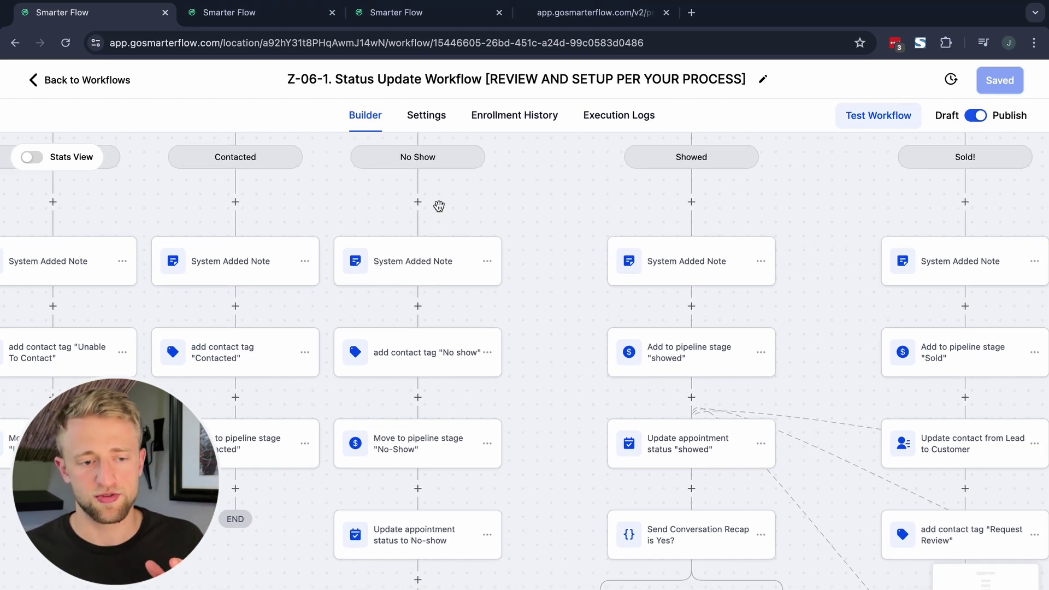
pyautogui.moveTo(549, 350); pyautogui.dragTo(526, 311)
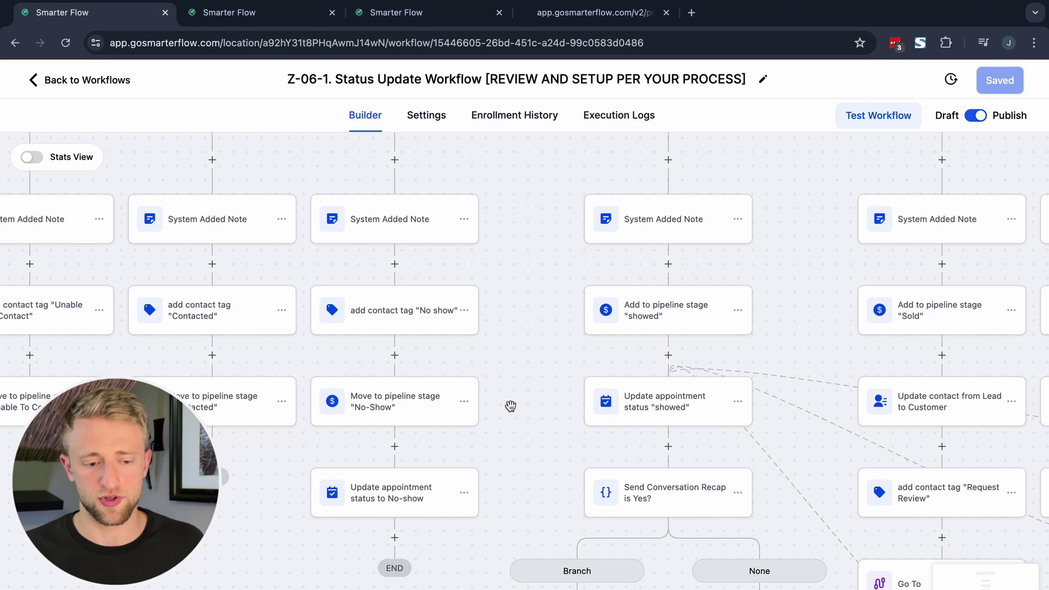
# Step: Review the No Show branch's 'Update appointment status to No-show' step, then go to the contact's Calendars
pyautogui.click(407, 490)
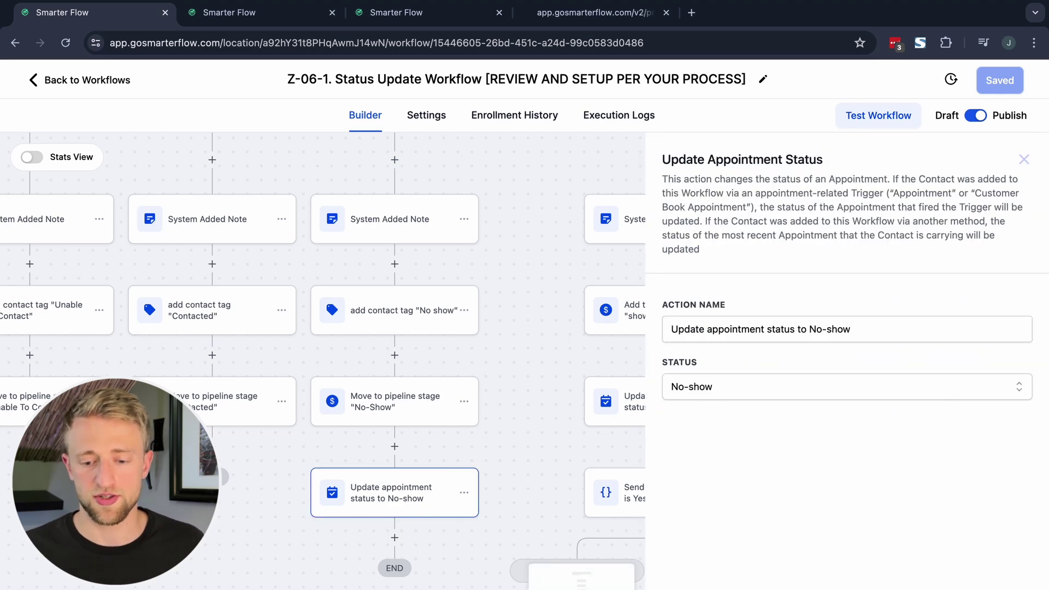
pyautogui.click(540, 337)
pyautogui.moveTo(541, 337); pyautogui.dragTo(505, 395)
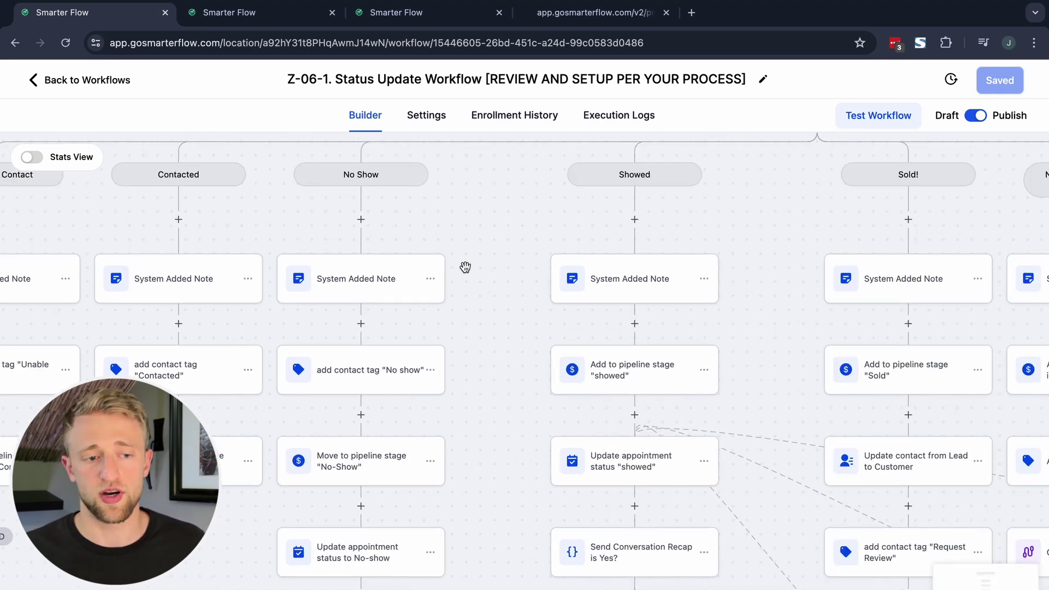
pyautogui.click(235, 12)
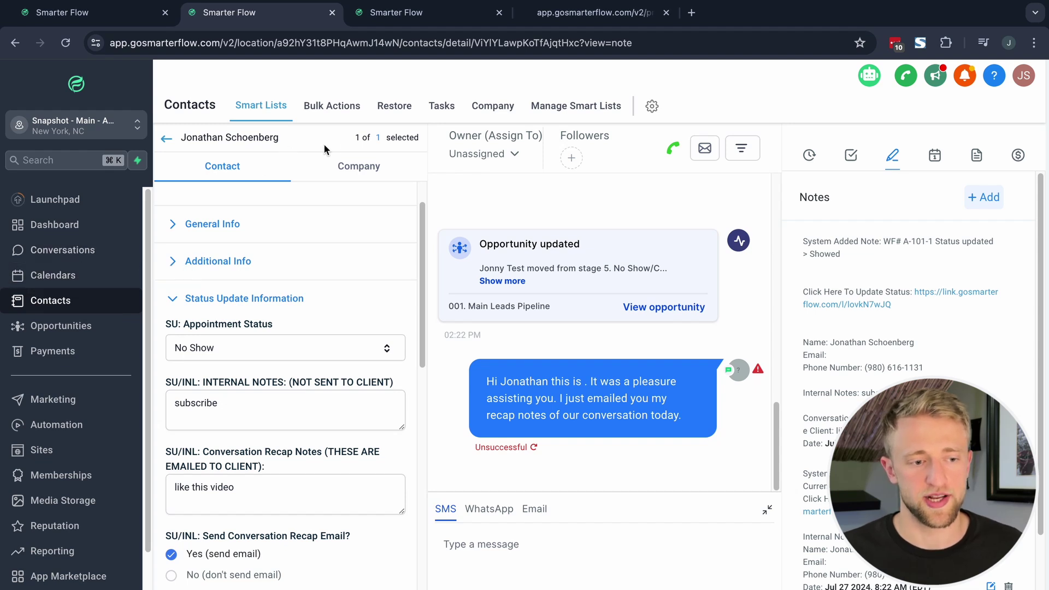
pyautogui.click(55, 274)
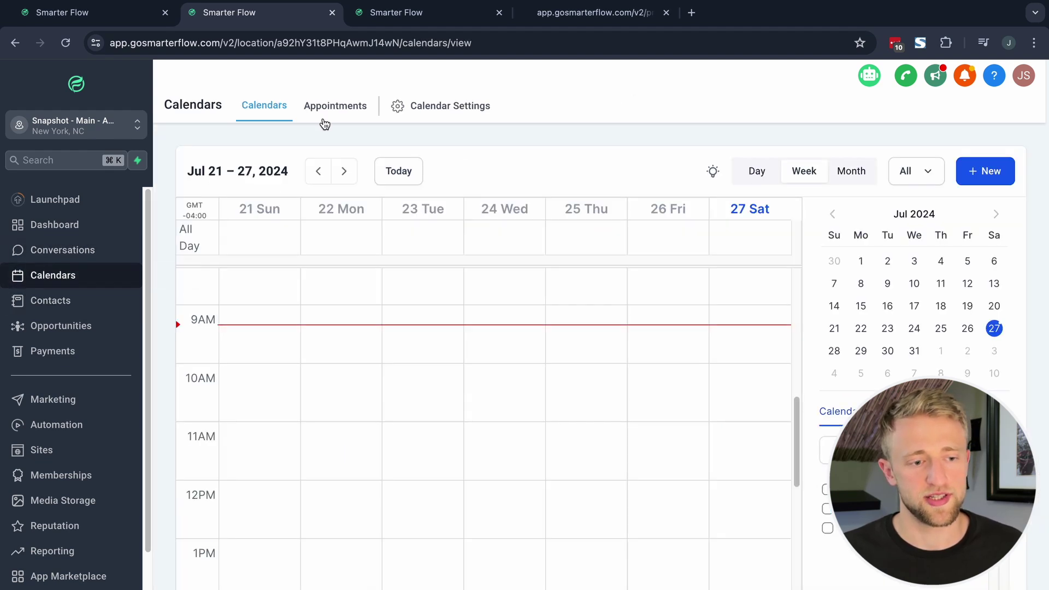
# Step: Check the Calendars Appointments list, which shows no appointments, and return to the Status Update workflow builder
pyautogui.click(341, 106)
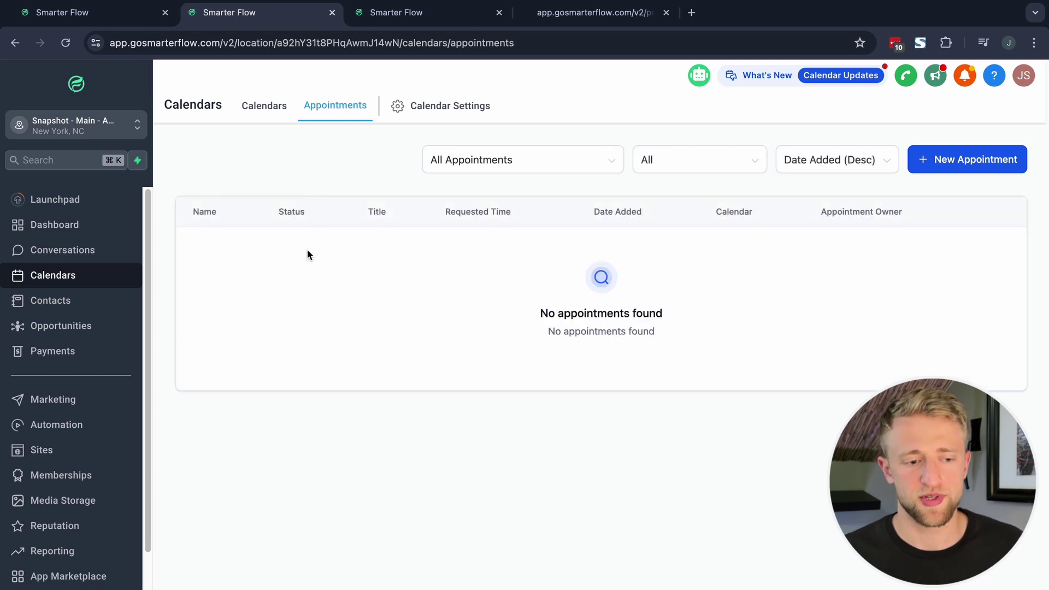
pyautogui.doubleClick(281, 213)
pyautogui.click(296, 319)
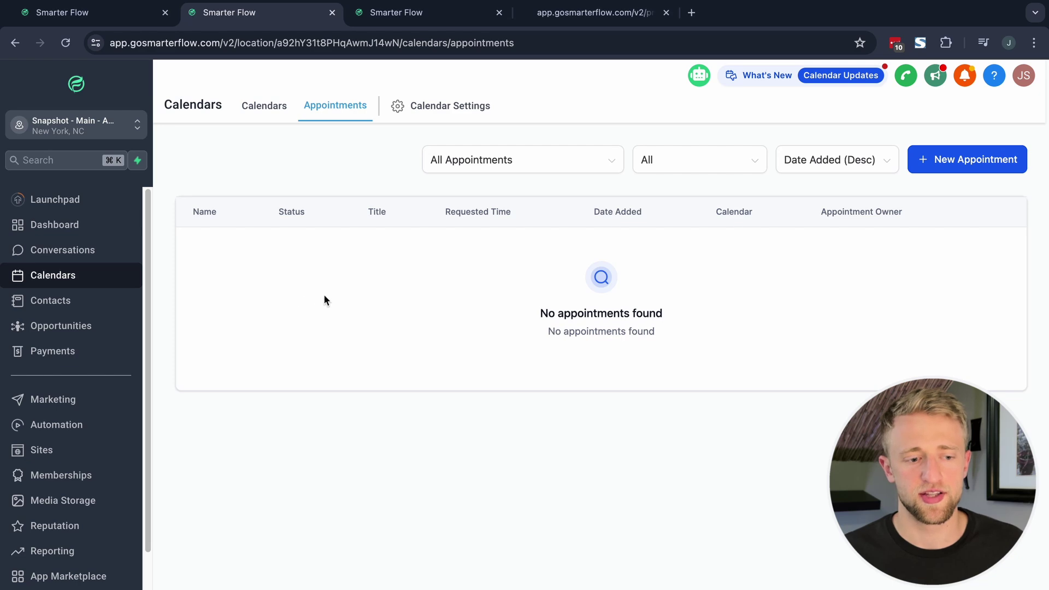
pyautogui.click(106, 16)
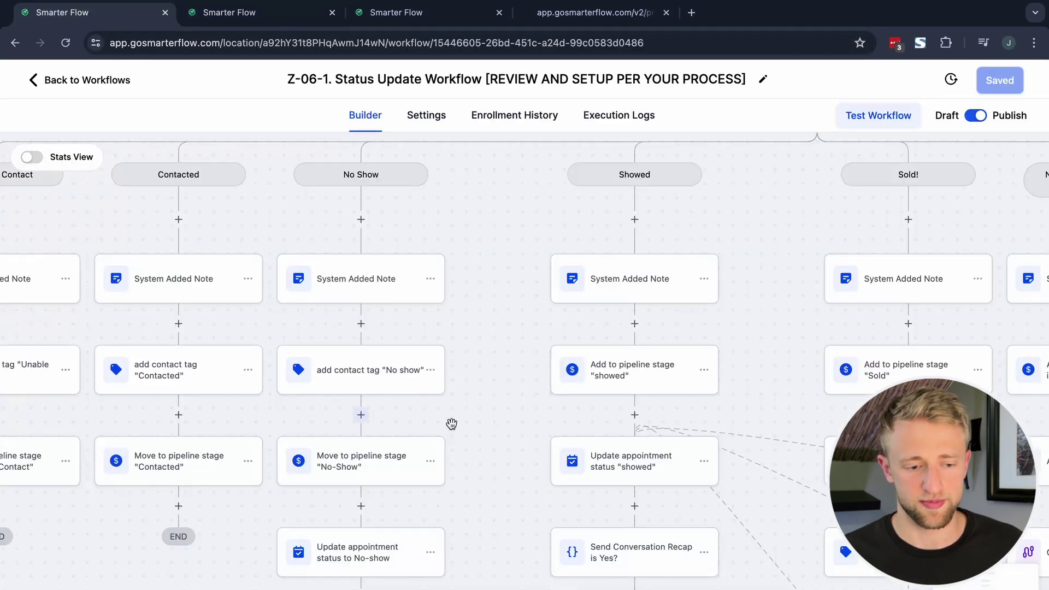
# Step: Inspect the No-show step's appointment Status dropdown options, then close its settings
pyautogui.moveTo(451, 424); pyautogui.dragTo(465, 340)
pyautogui.click(384, 488)
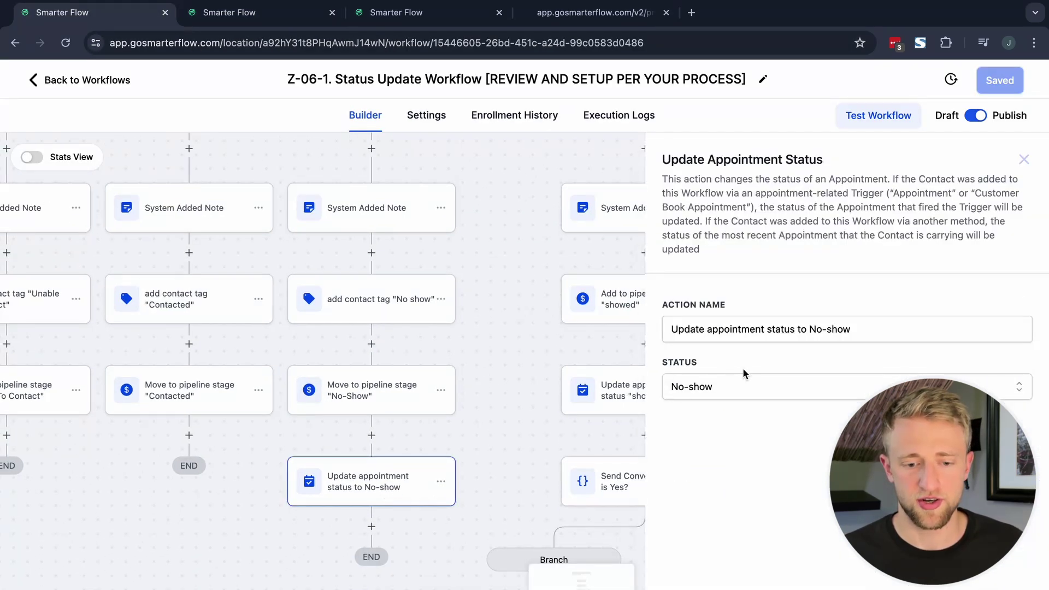
pyautogui.click(772, 395)
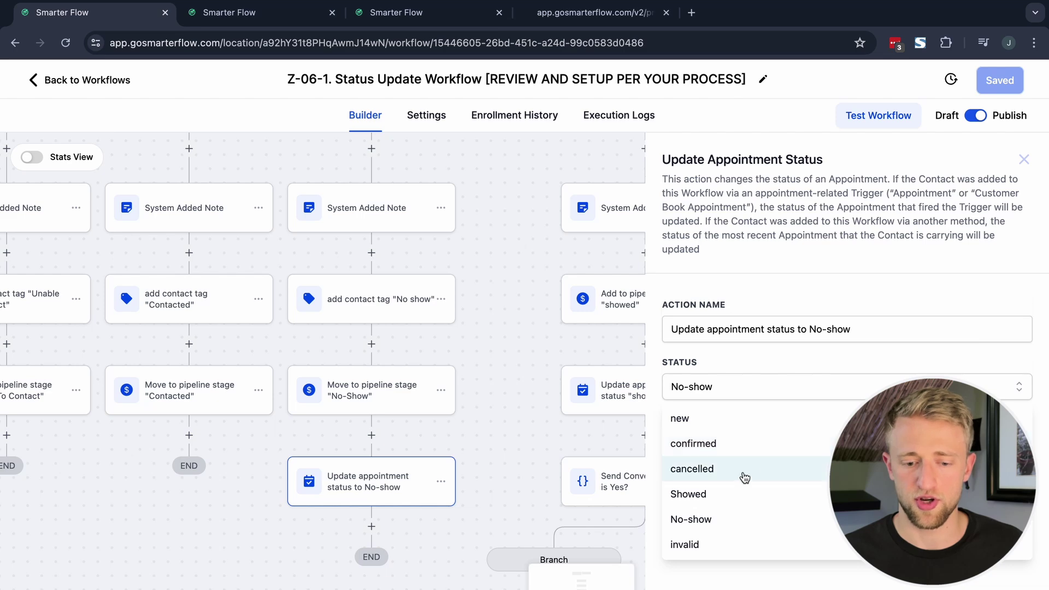
pyautogui.press('Escape')
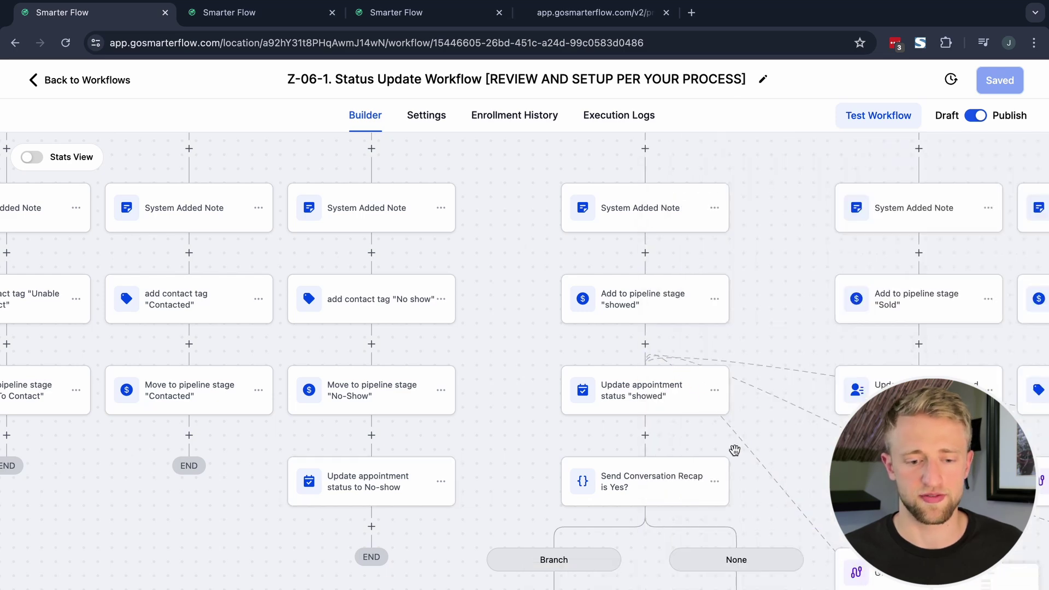
# Step: Follow the Showed branch down through its thank-you email and SMS steps, then view the form preview
pyautogui.moveTo(761, 304); pyautogui.dragTo(668, 377)
pyautogui.hscroll(2, 628, 349)
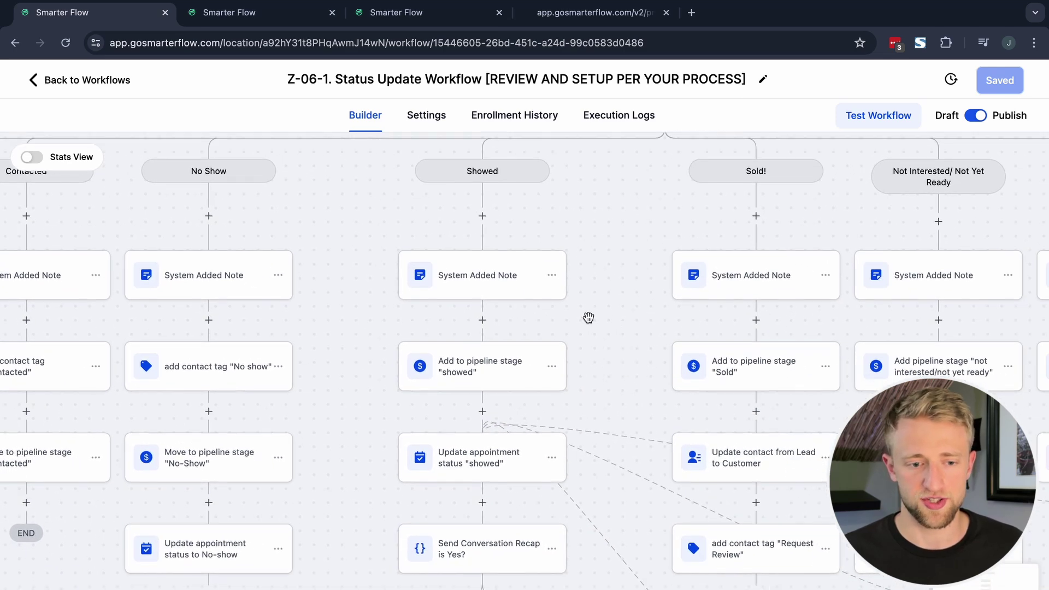
pyautogui.scroll(-2, 601, 342)
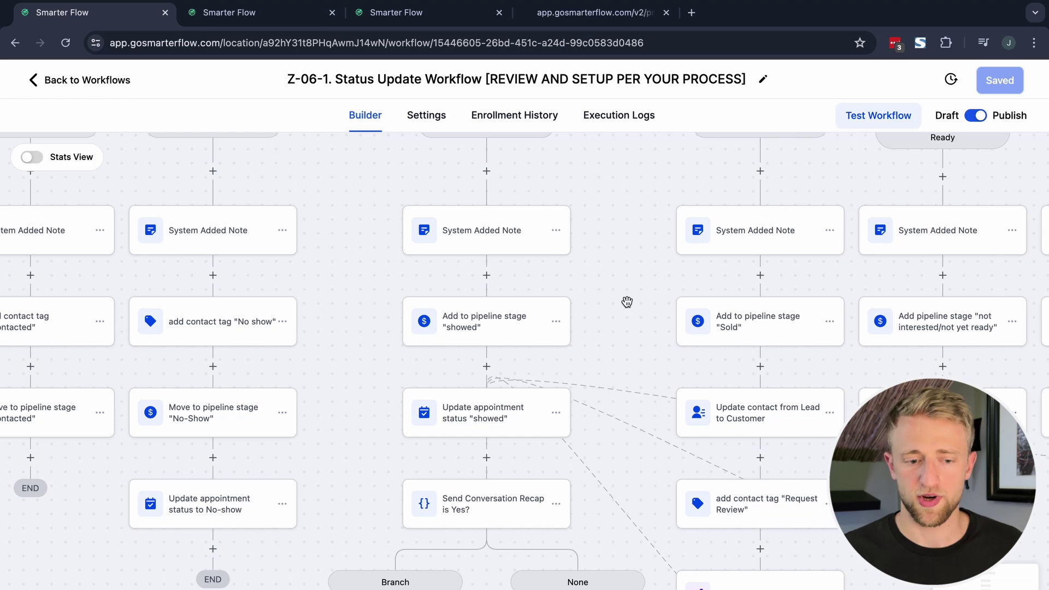
pyautogui.moveTo(626, 302); pyautogui.dragTo(623, 269)
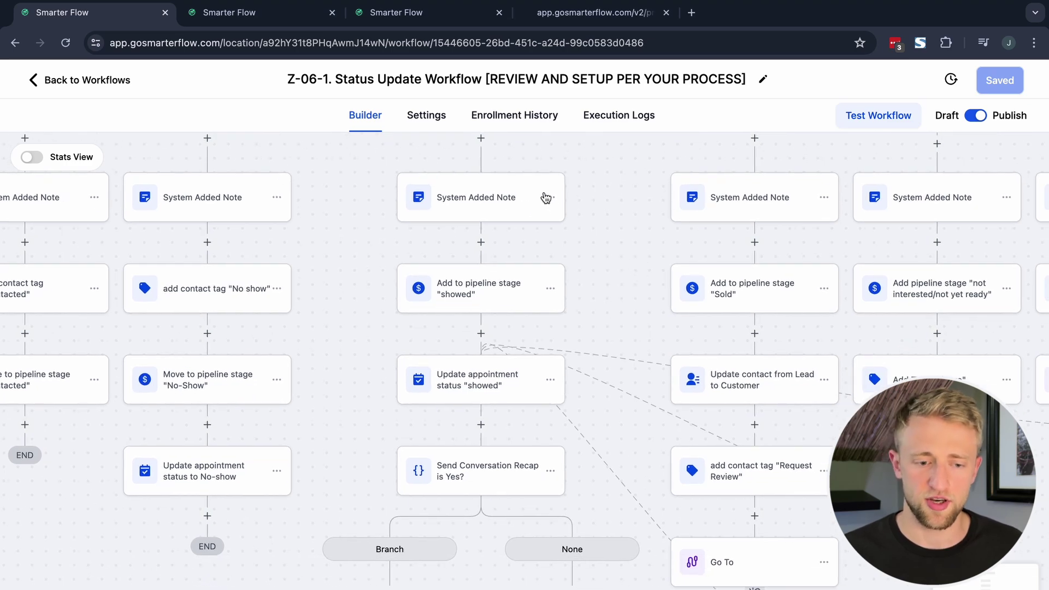
pyautogui.moveTo(624, 302); pyautogui.dragTo(599, 201)
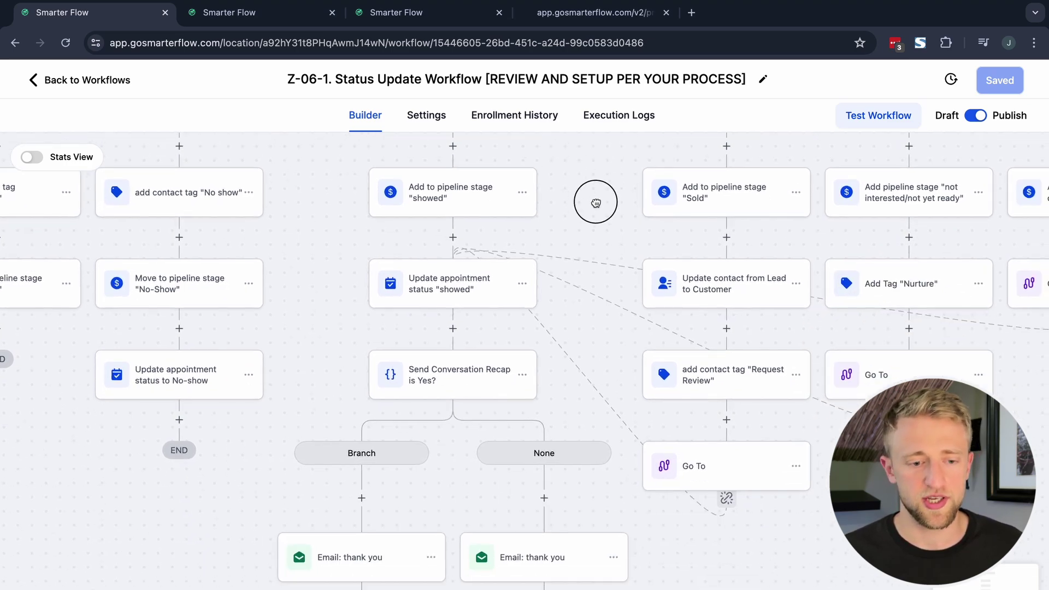
pyautogui.moveTo(543, 399); pyautogui.dragTo(526, 343)
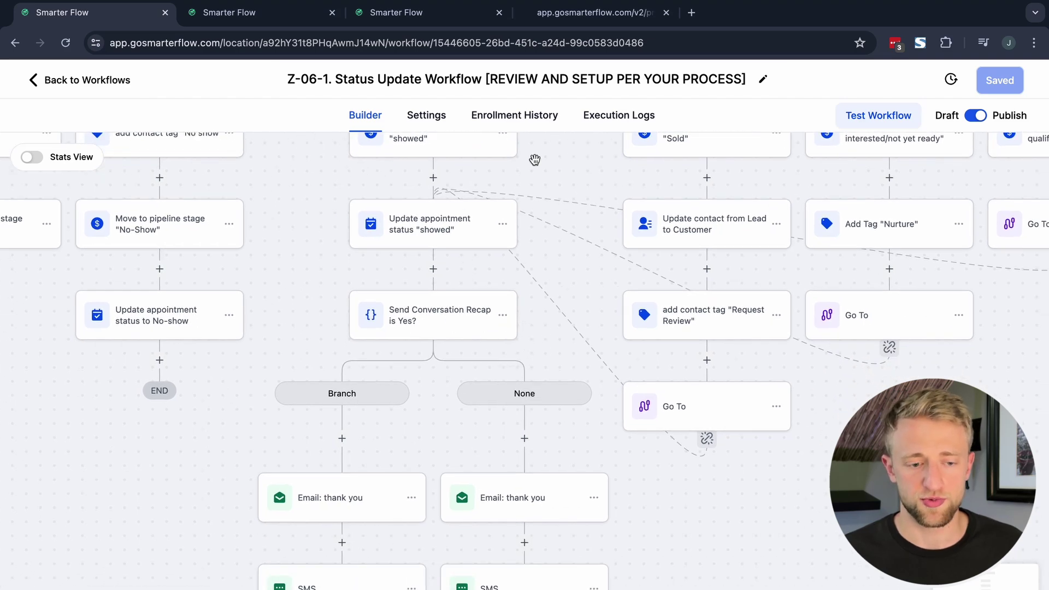
pyautogui.click(582, 15)
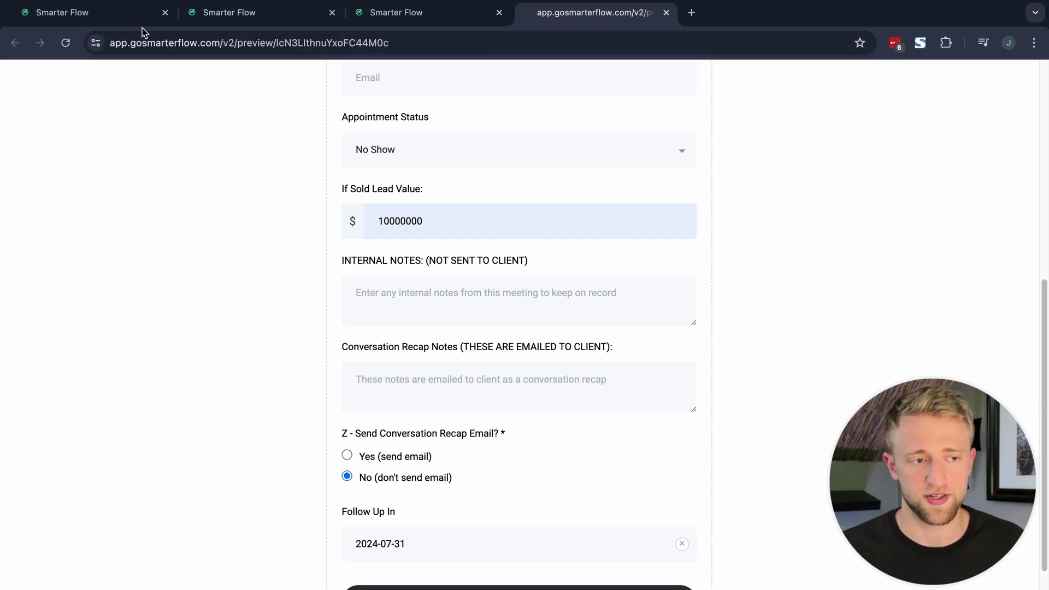
# Step: Review the 'Send Conversation Recap is Yes?' condition's settings
pyautogui.click(131, 13)
pyautogui.moveTo(555, 322); pyautogui.dragTo(564, 277)
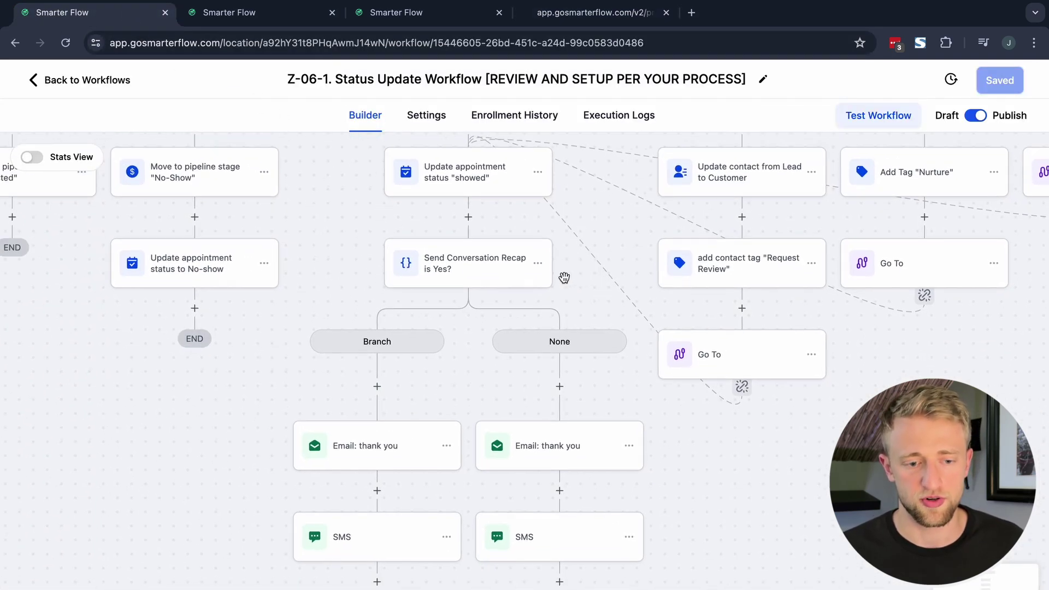
pyautogui.click(468, 263)
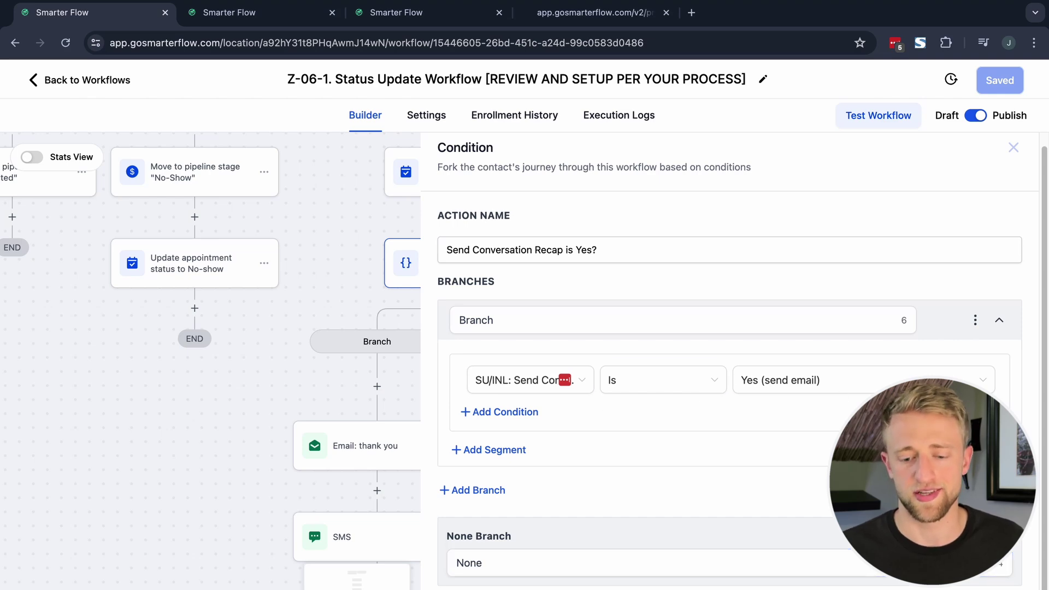
pyautogui.press('Escape')
pyautogui.scroll(-3, 732, 473)
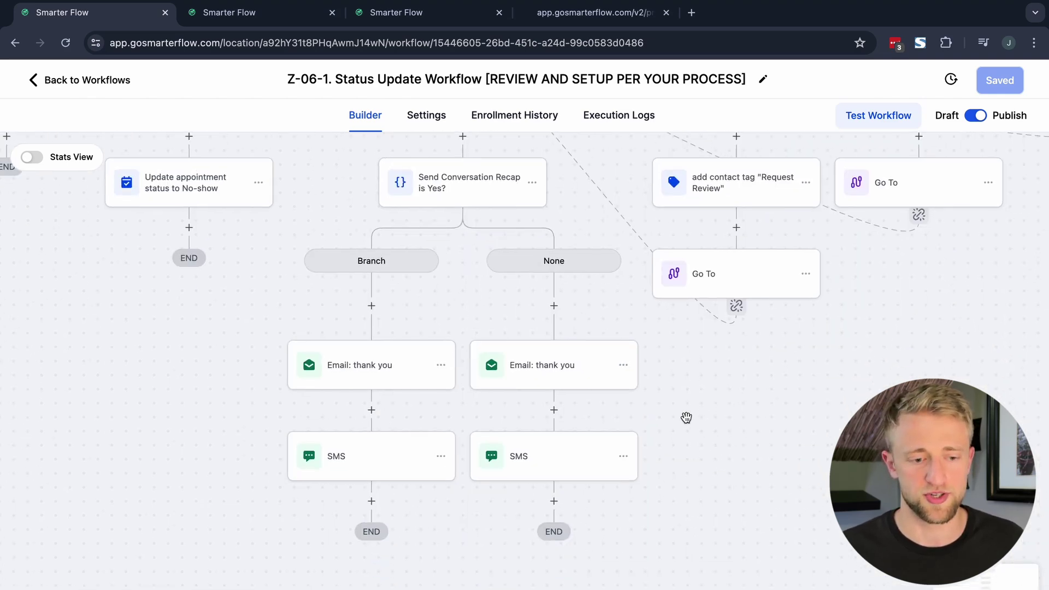
# Step: Compare the Yes-branch thank-you email's recap notes merge field with the form preview, then open its SMS step
pyautogui.click(382, 369)
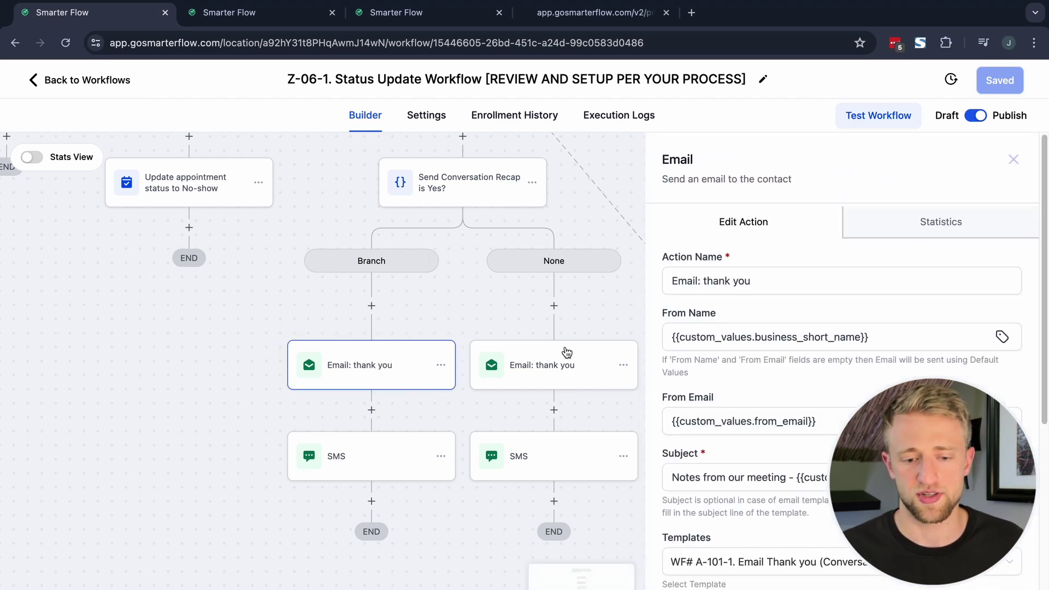
pyautogui.scroll(-5, 744, 409)
pyautogui.doubleClick(963, 394)
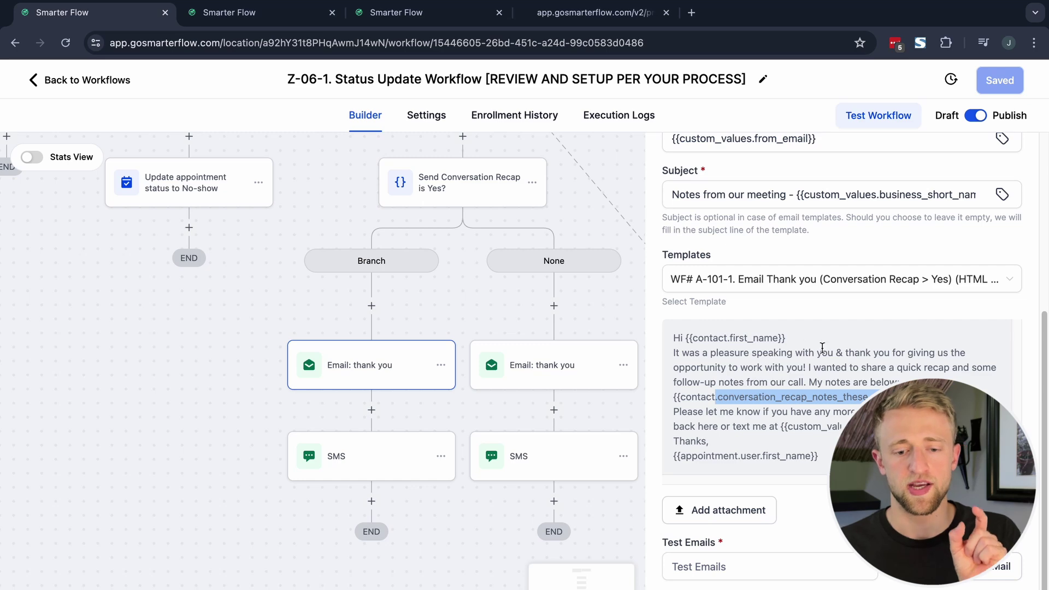
pyautogui.click(566, 16)
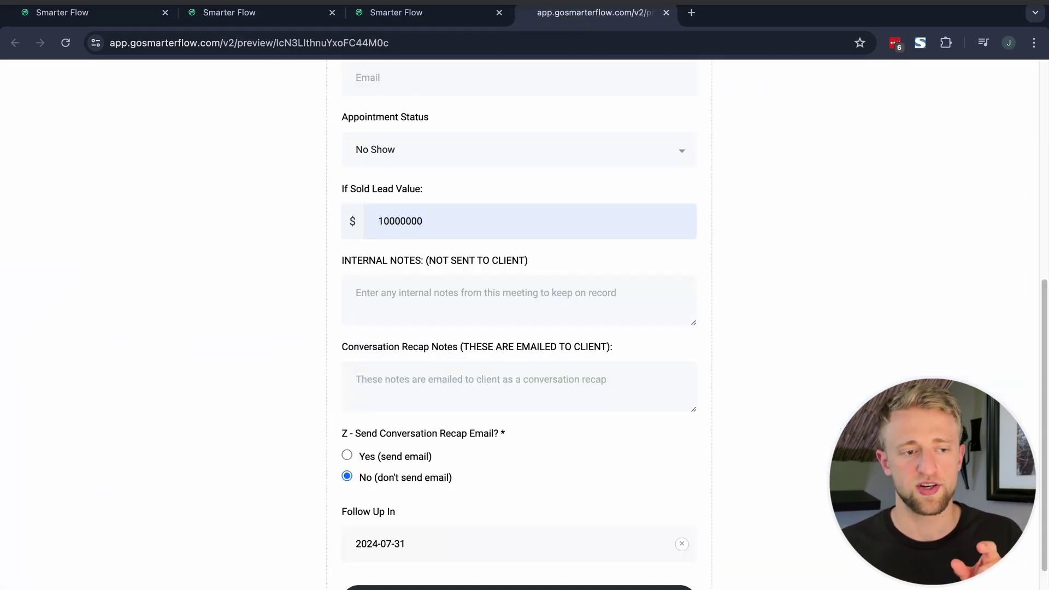
pyautogui.click(109, 12)
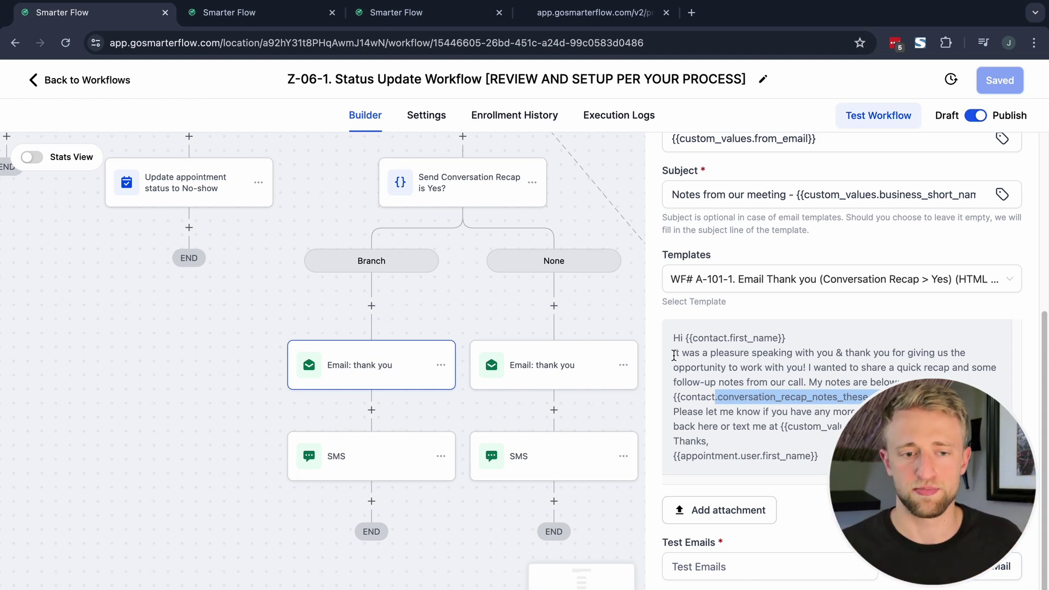
pyautogui.click(595, 12)
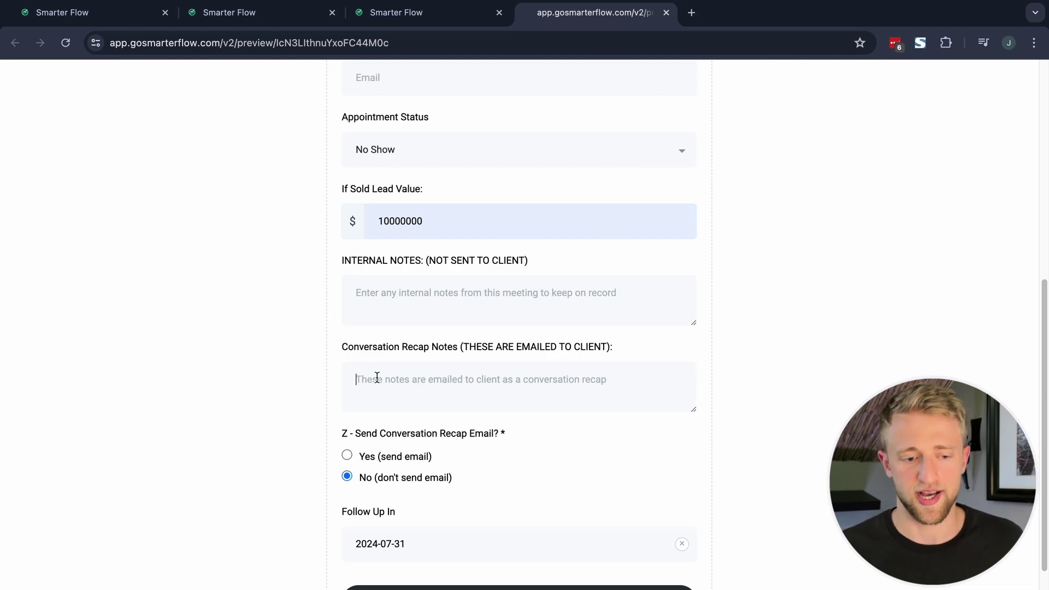
pyautogui.click(104, 12)
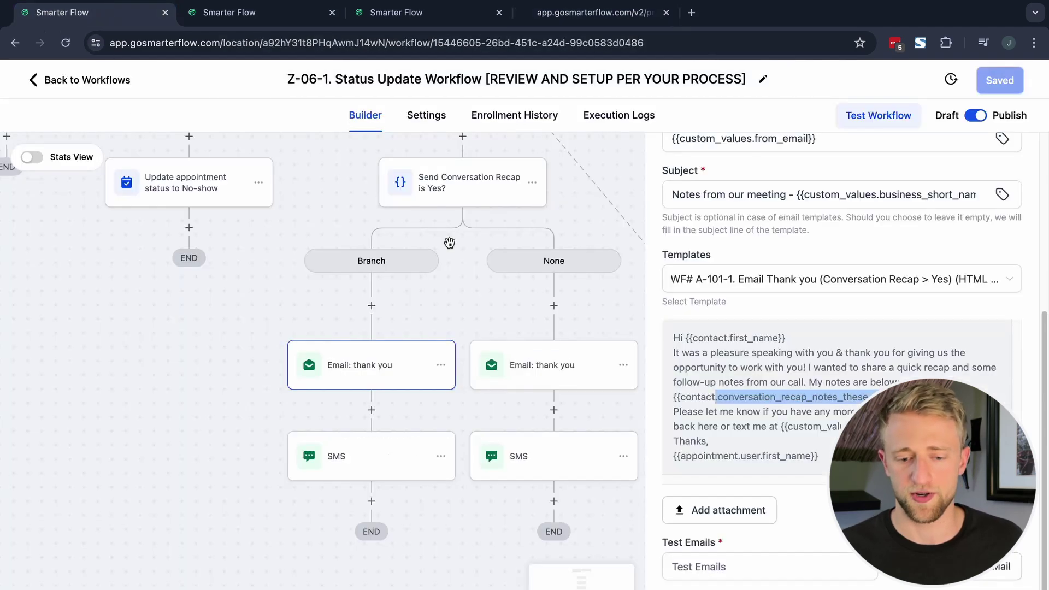
pyautogui.click(370, 458)
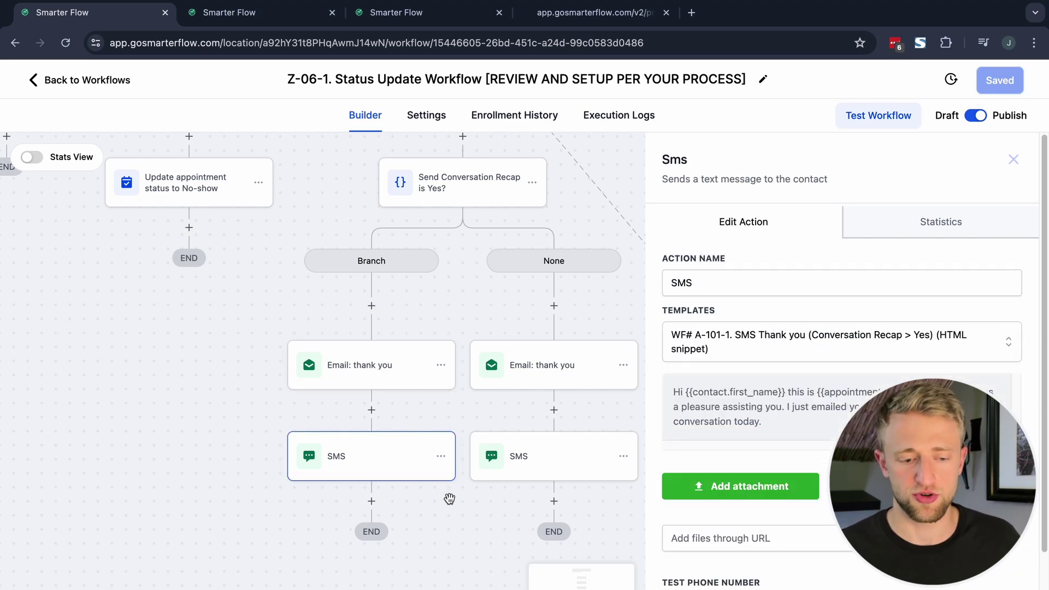
# Step: Open and dismiss the None-branch SMS step's action menu
pyautogui.moveTo(469, 505); pyautogui.dragTo(390, 480)
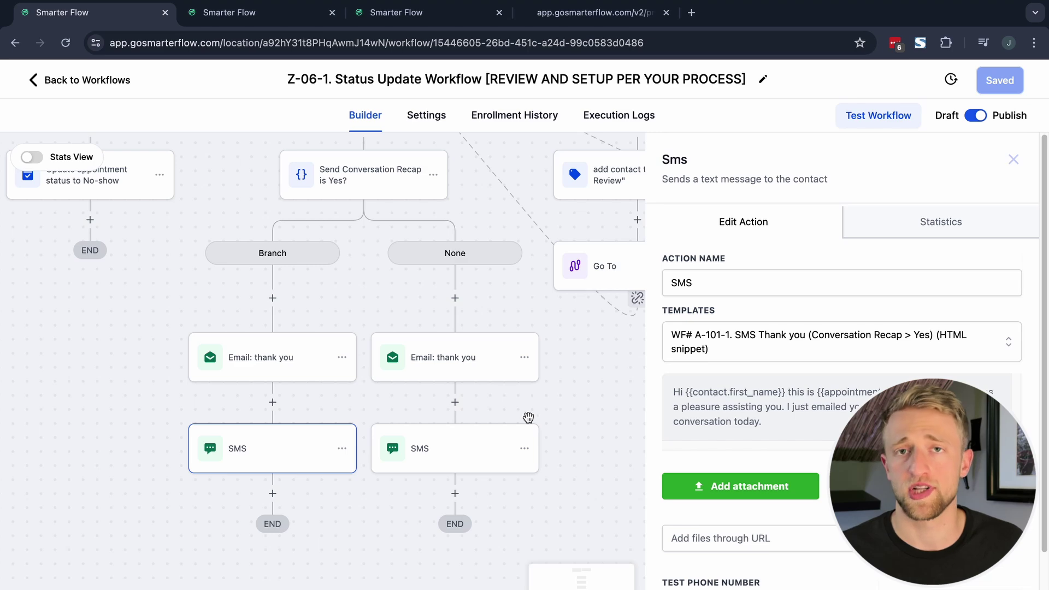
pyautogui.click(524, 449)
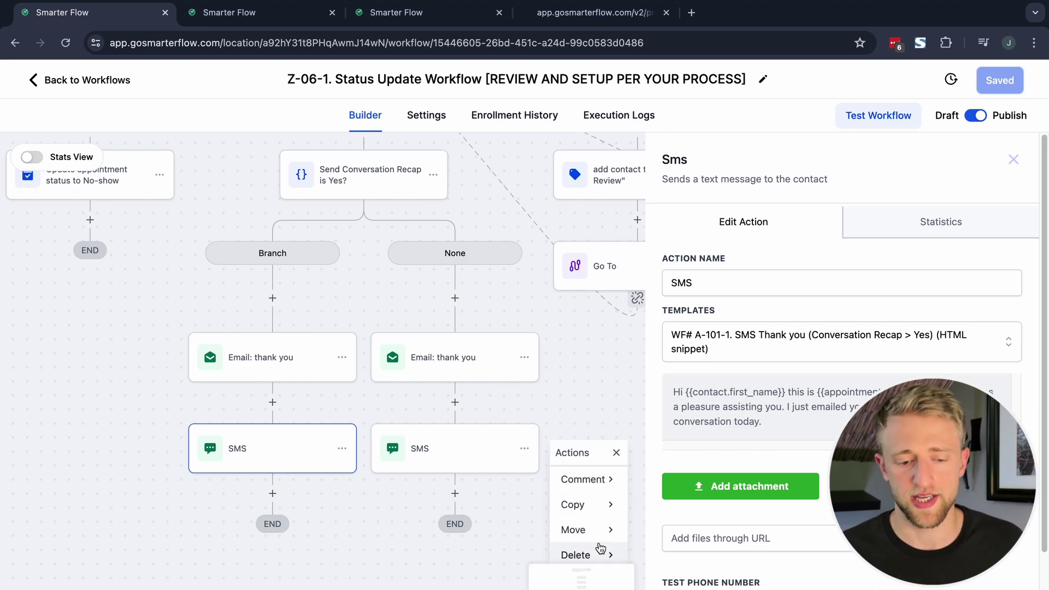
pyautogui.click(458, 381)
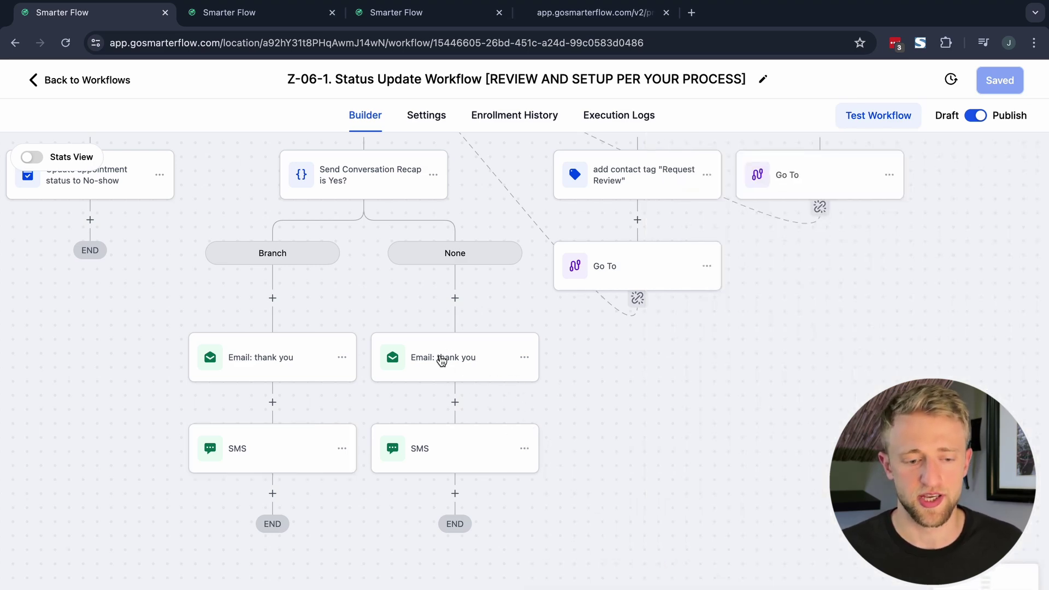
# Step: Compare the None-branch thank-you email body against the Yes-branch email's recap merge field
pyautogui.click(442, 362)
pyautogui.scroll(-5, 790, 440)
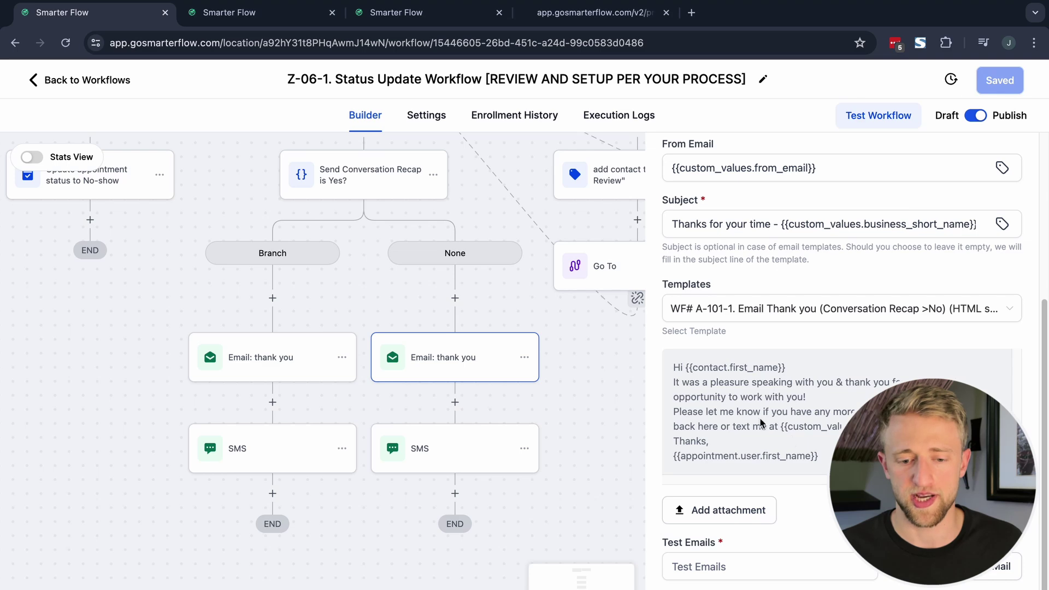
pyautogui.moveTo(678, 409); pyautogui.dragTo(803, 410)
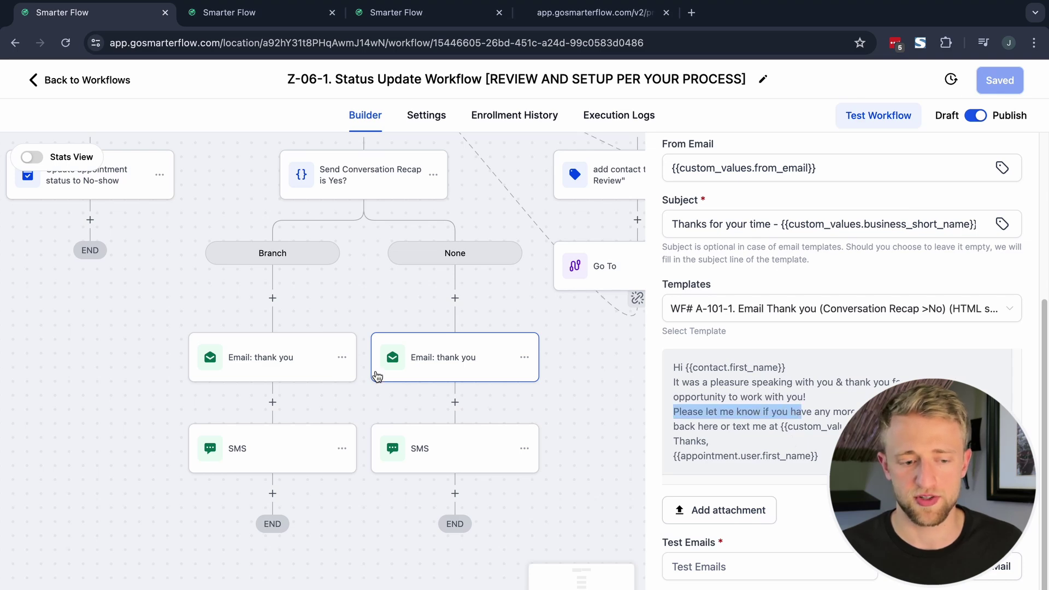
pyautogui.click(285, 369)
pyautogui.moveTo(683, 426); pyautogui.dragTo(806, 411)
pyautogui.click(449, 362)
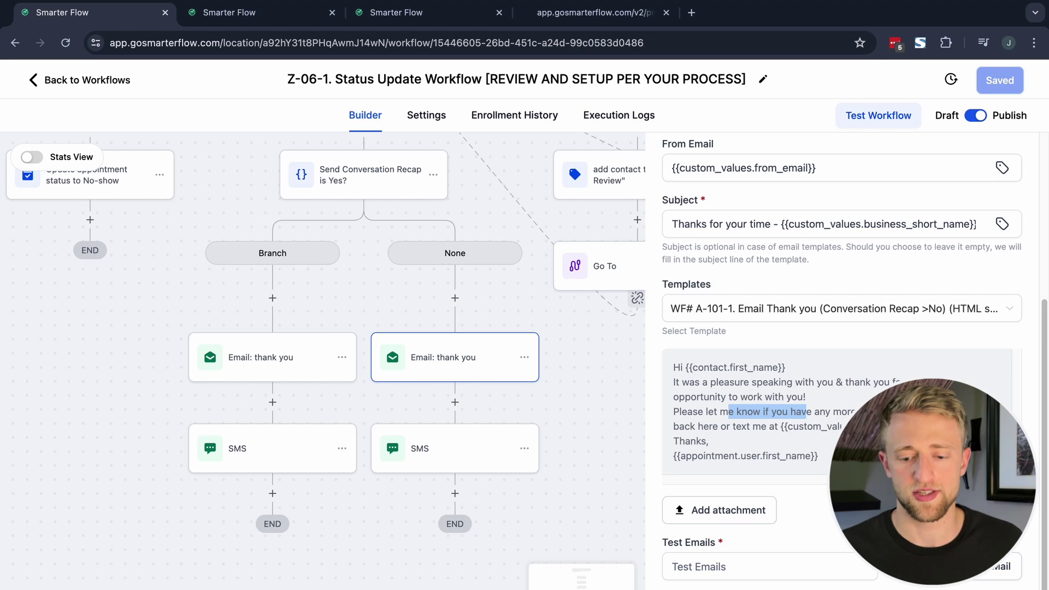
# Step: Pan the canvas to bring the upper workflow steps back into view
pyautogui.moveTo(585, 430); pyautogui.dragTo(586, 492)
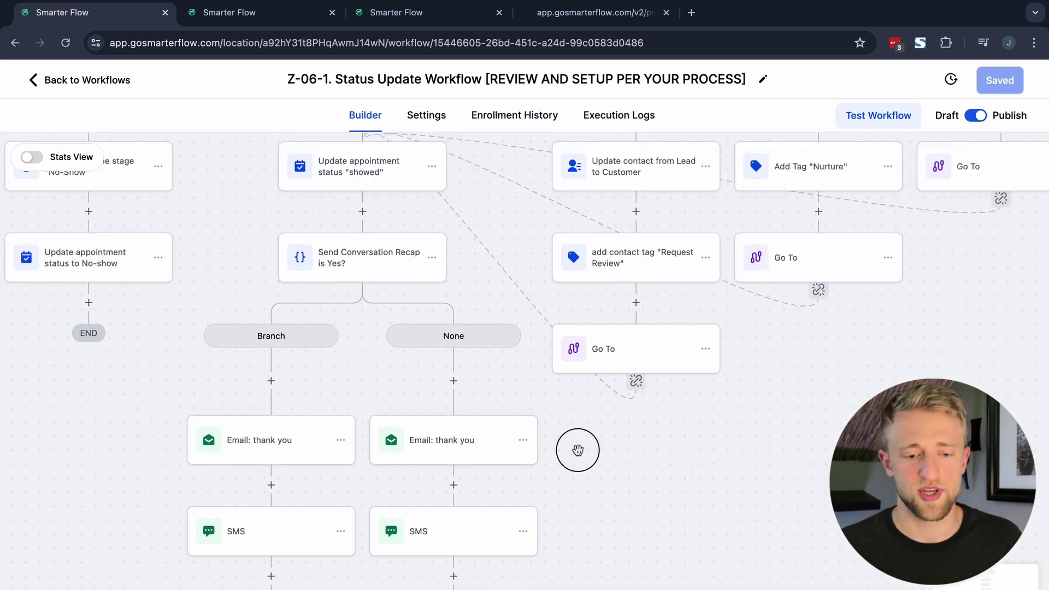
pyautogui.scroll(5, 548, 324)
pyautogui.scroll(4, 547, 324)
pyautogui.scroll(-7, 540, 436)
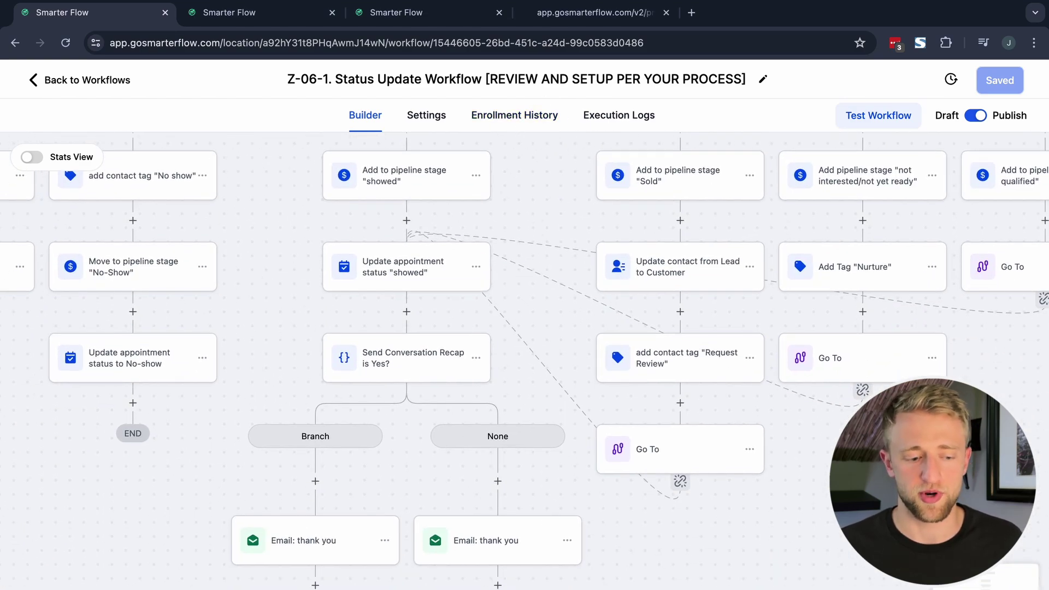
# Step: Scroll out on the canvas so all status branch columns sit side by side
pyautogui.scroll(-5, 524, 355)
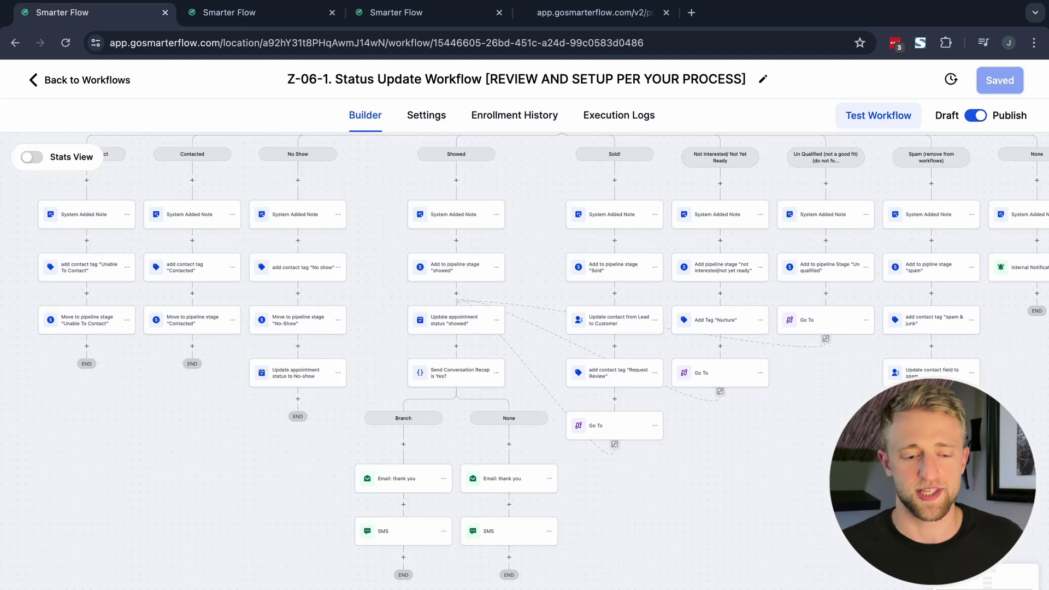
pyautogui.hscroll(5, 591, 556)
pyautogui.scroll(2, 591, 556)
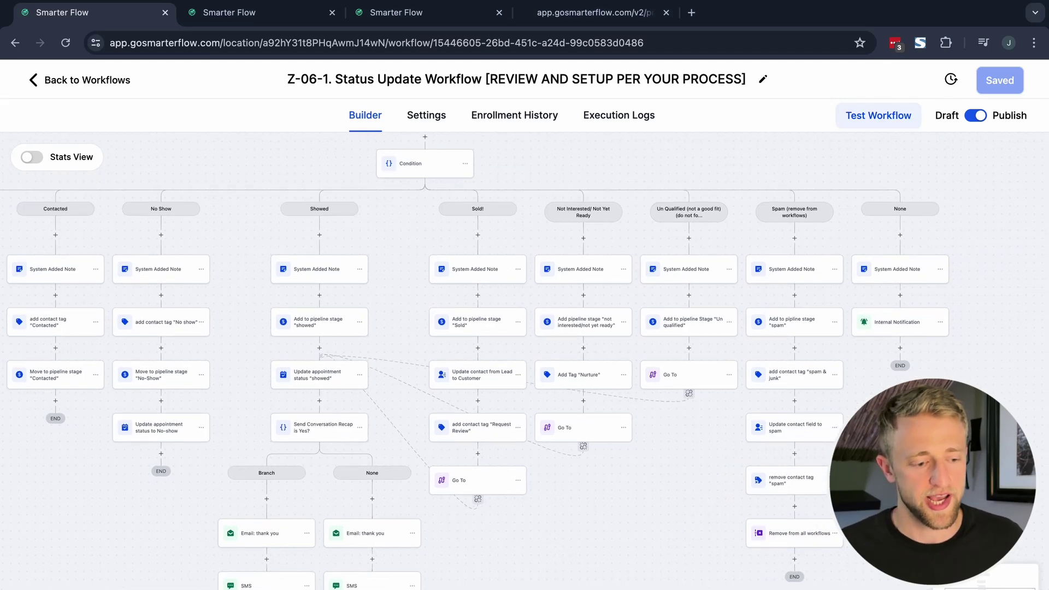
pyautogui.scroll(5, 524, 395)
pyautogui.scroll(3, 611, 569)
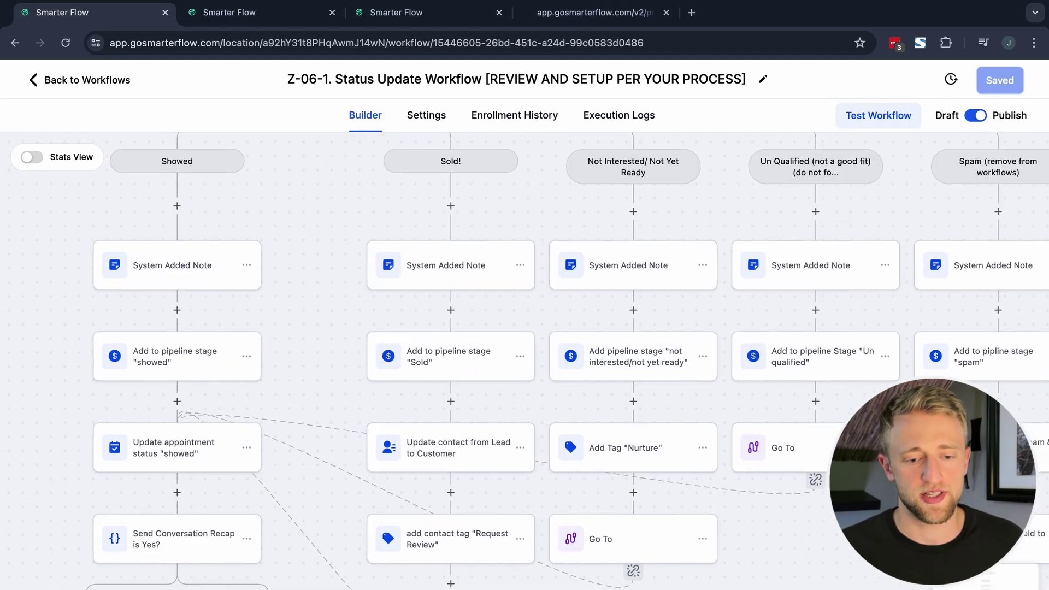
pyautogui.scroll(3, 709, 404)
pyautogui.hscroll(2, 709, 404)
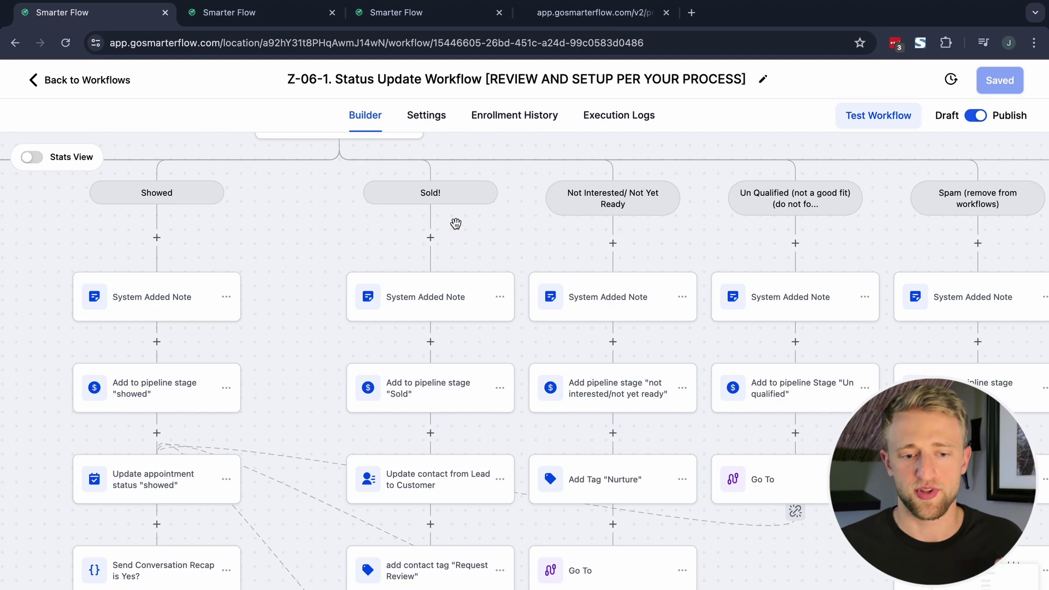
pyautogui.scroll(-2, 527, 239)
pyautogui.hscroll(2, 527, 238)
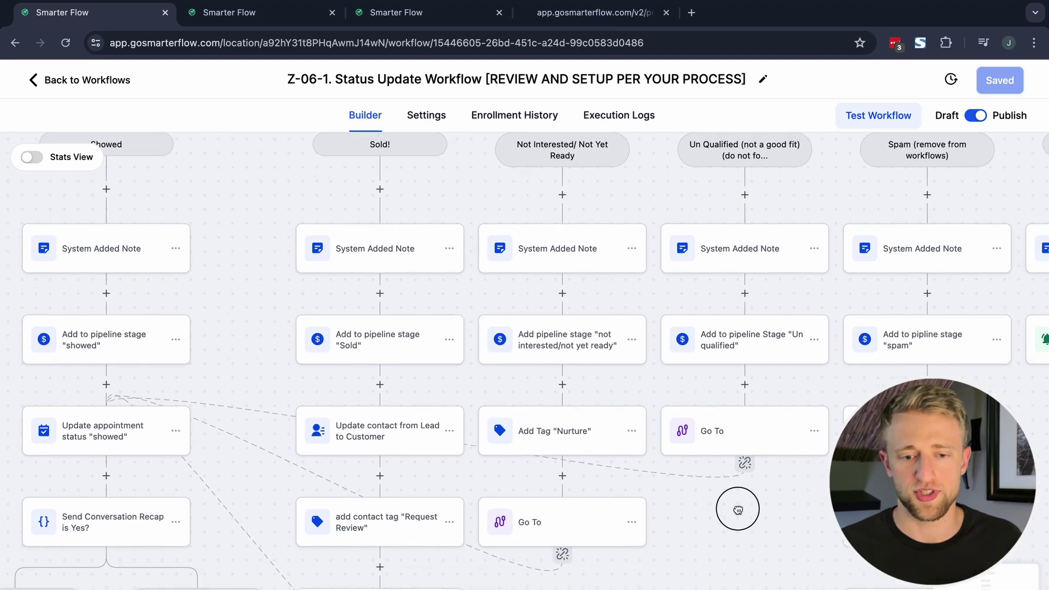
pyautogui.scroll(2, 673, 267)
pyautogui.hscroll(2, 672, 268)
pyautogui.moveTo(738, 545); pyautogui.dragTo(800, 322)
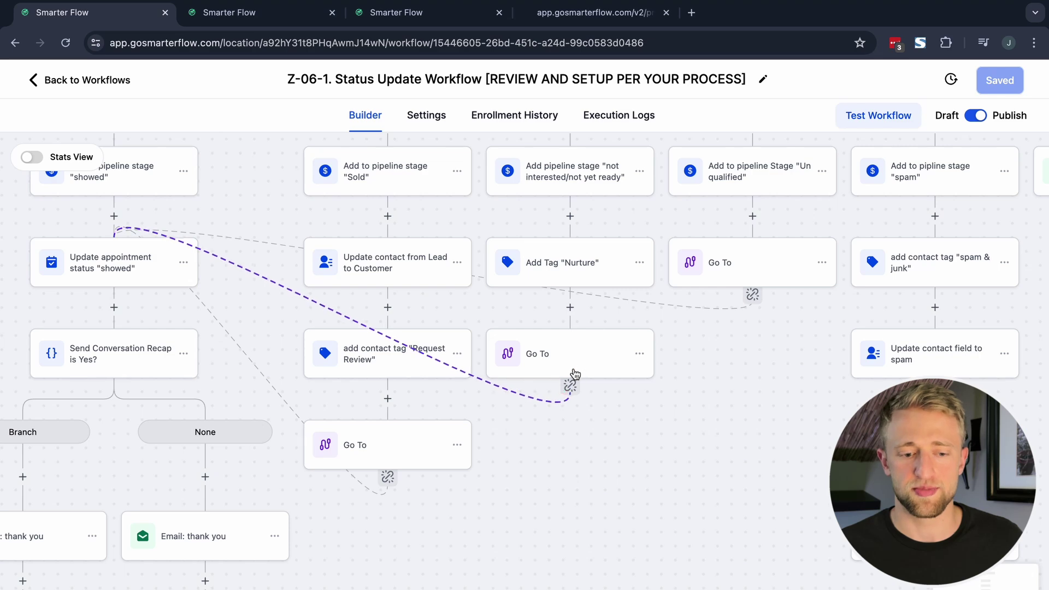
pyautogui.moveTo(713, 324); pyautogui.dragTo(719, 396)
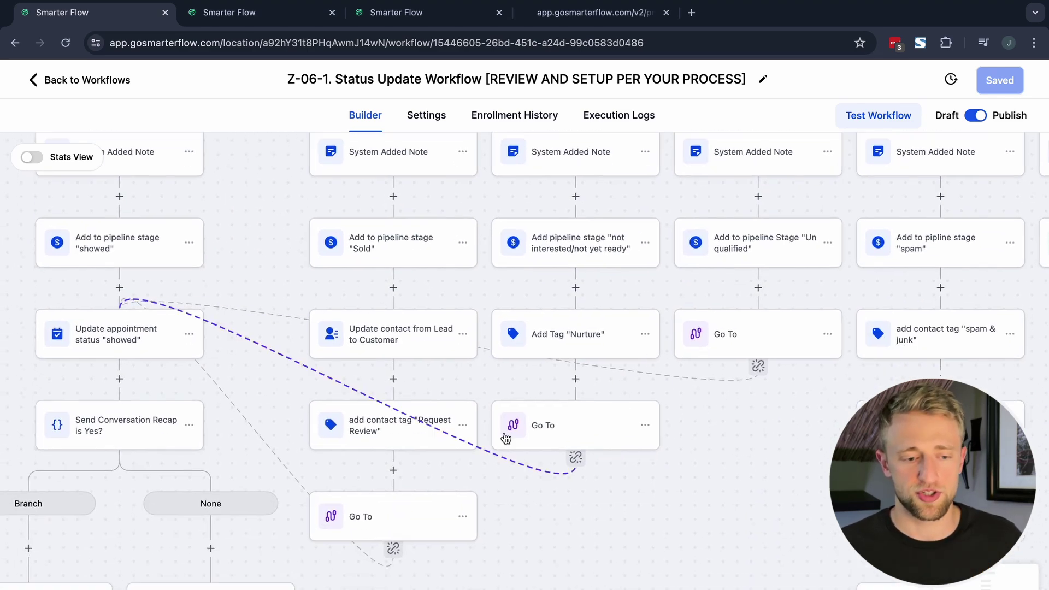
pyautogui.moveTo(281, 357); pyautogui.dragTo(335, 321)
pyautogui.hscroll(-5, 335, 321)
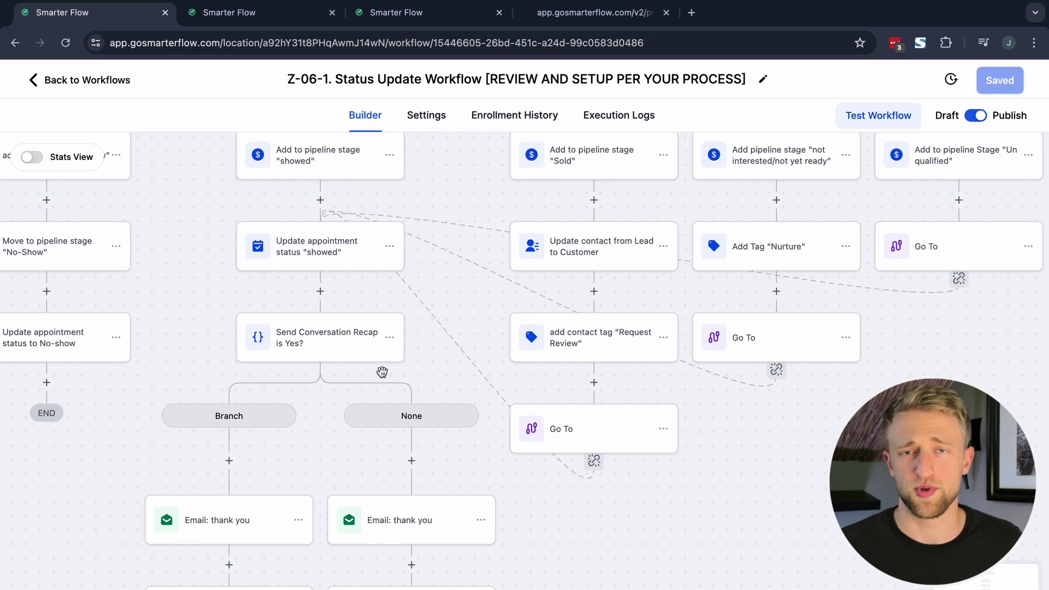
pyautogui.moveTo(482, 307); pyautogui.dragTo(419, 354)
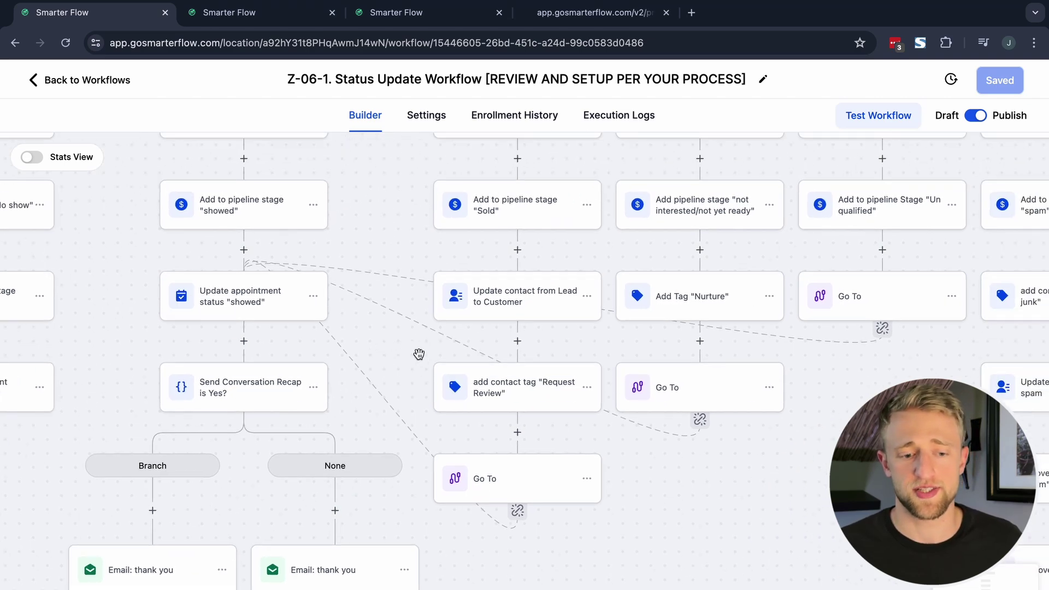
pyautogui.moveTo(803, 450); pyautogui.dragTo(679, 486)
pyautogui.moveTo(718, 428); pyautogui.dragTo(793, 434)
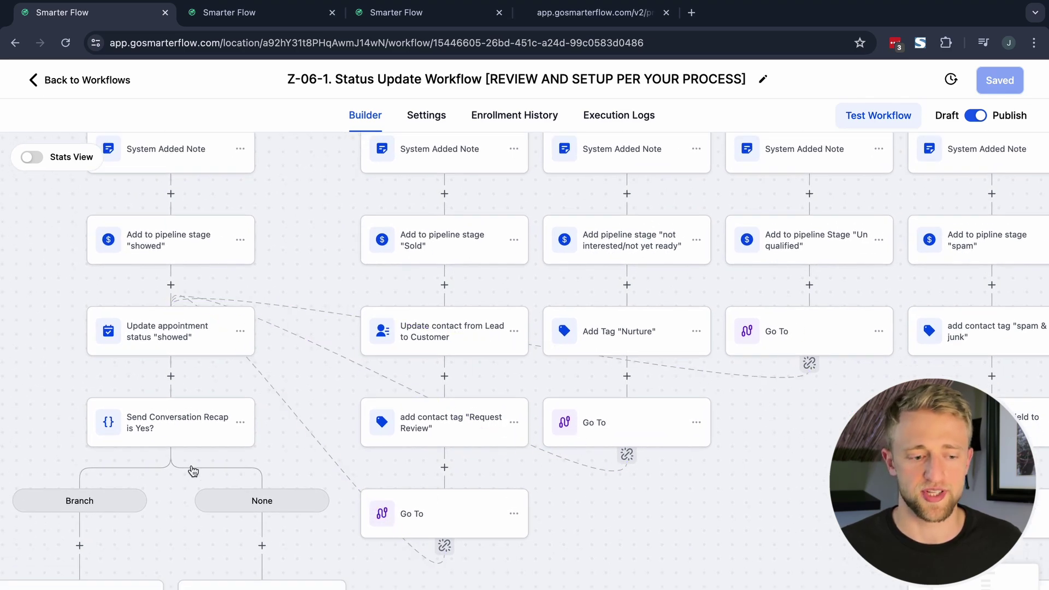
pyautogui.moveTo(755, 431); pyautogui.dragTo(674, 542)
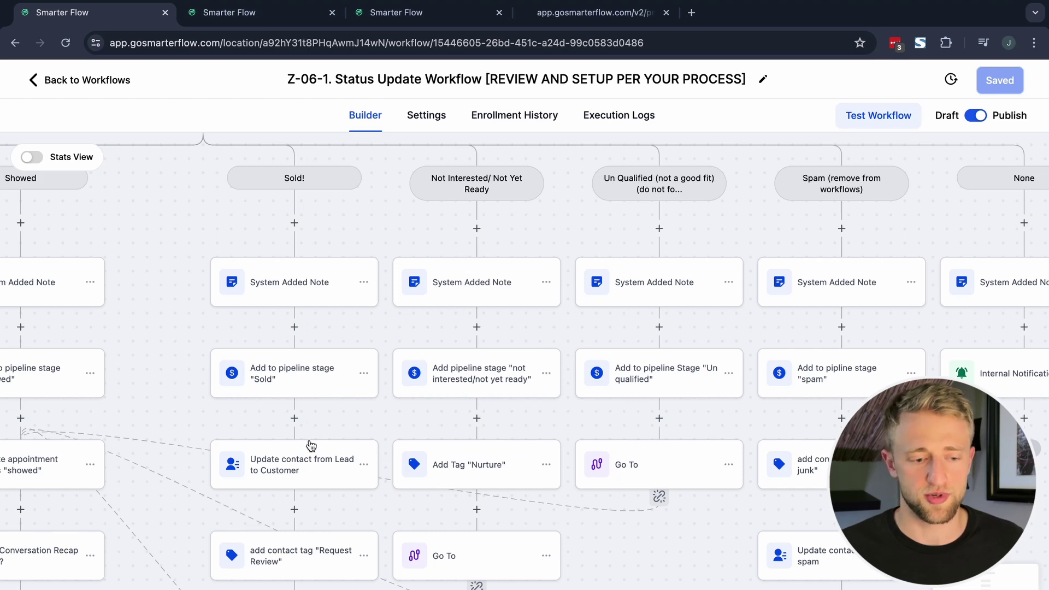
pyautogui.moveTo(714, 540); pyautogui.dragTo(426, 487)
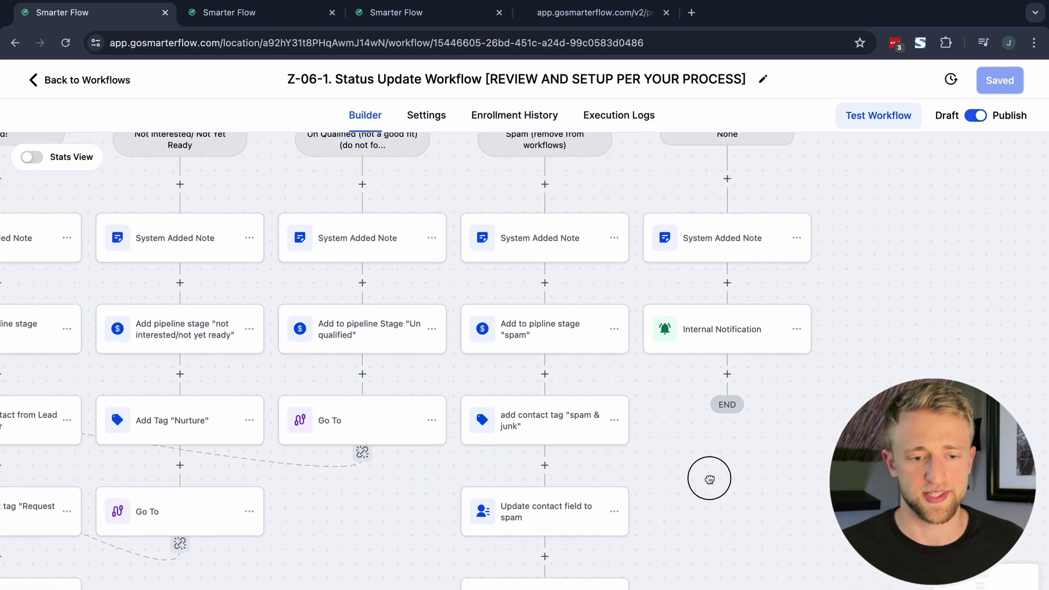
pyautogui.moveTo(710, 480); pyautogui.dragTo(666, 543)
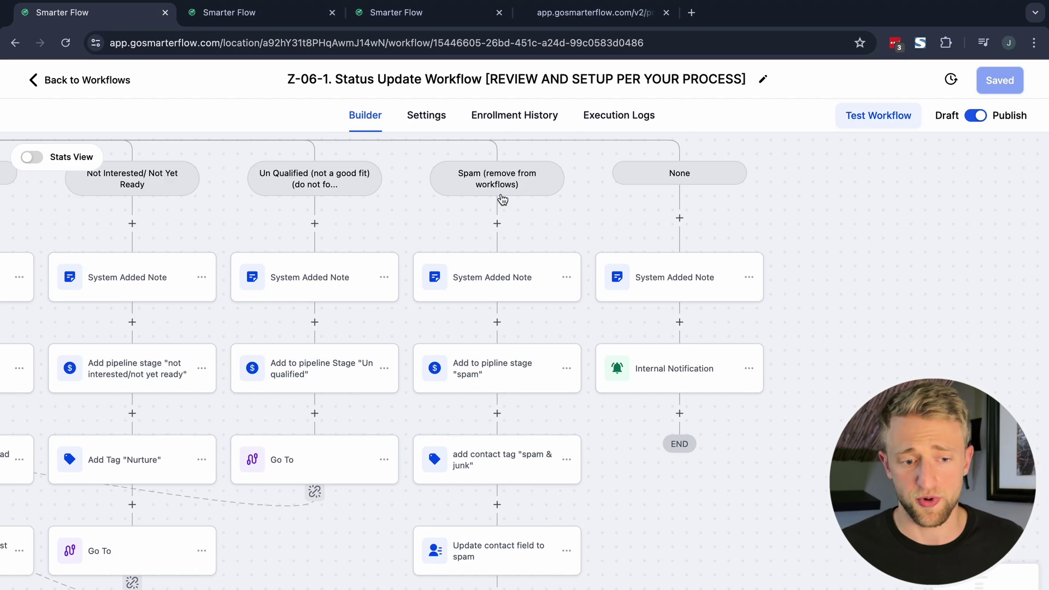
pyautogui.scroll(-2, 565, 170)
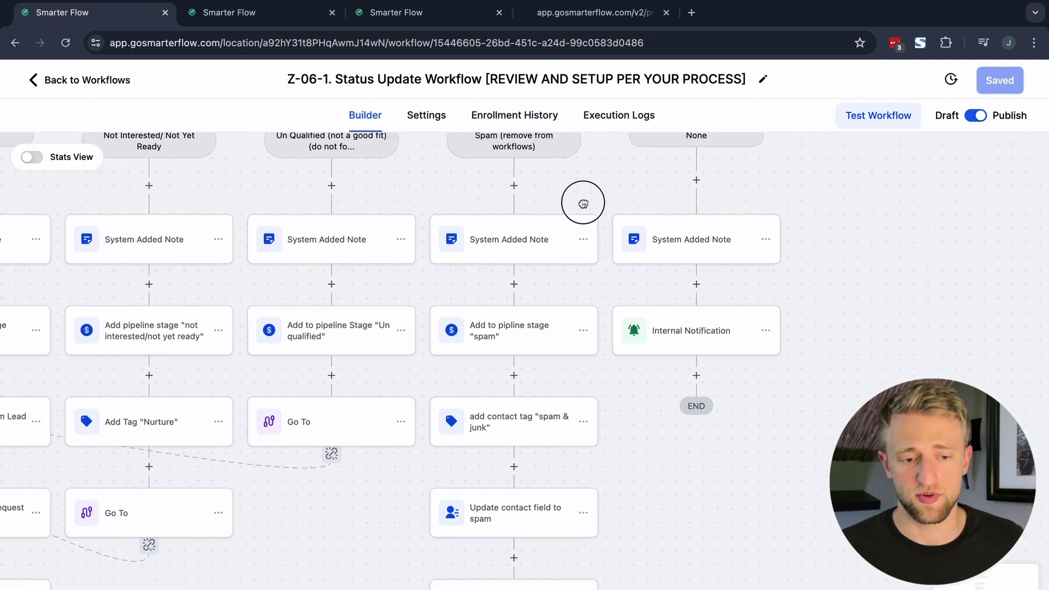
pyautogui.scroll(1, 581, 201)
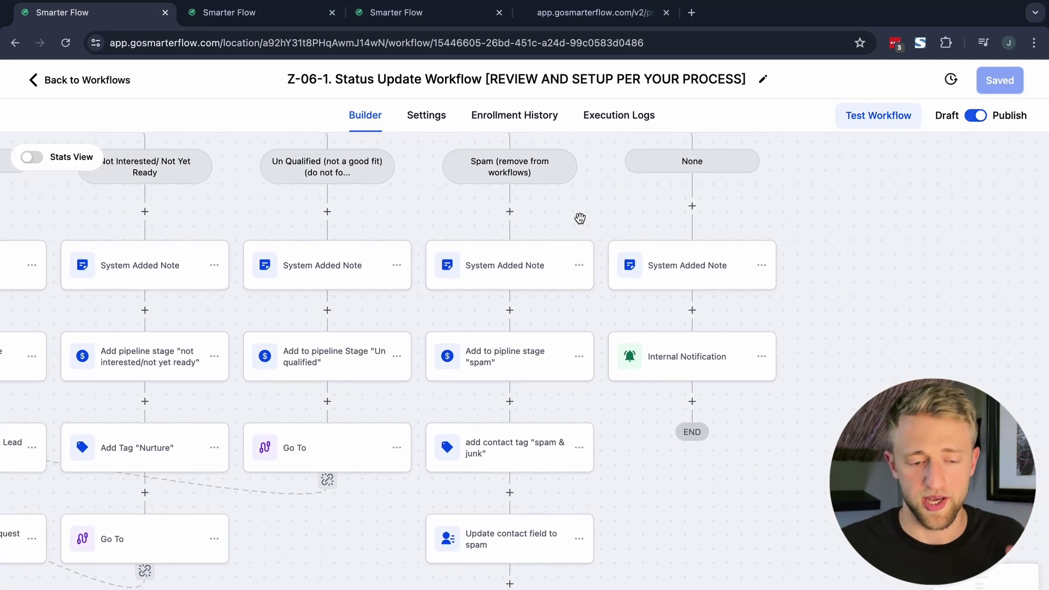
pyautogui.moveTo(627, 430); pyautogui.dragTo(654, 358)
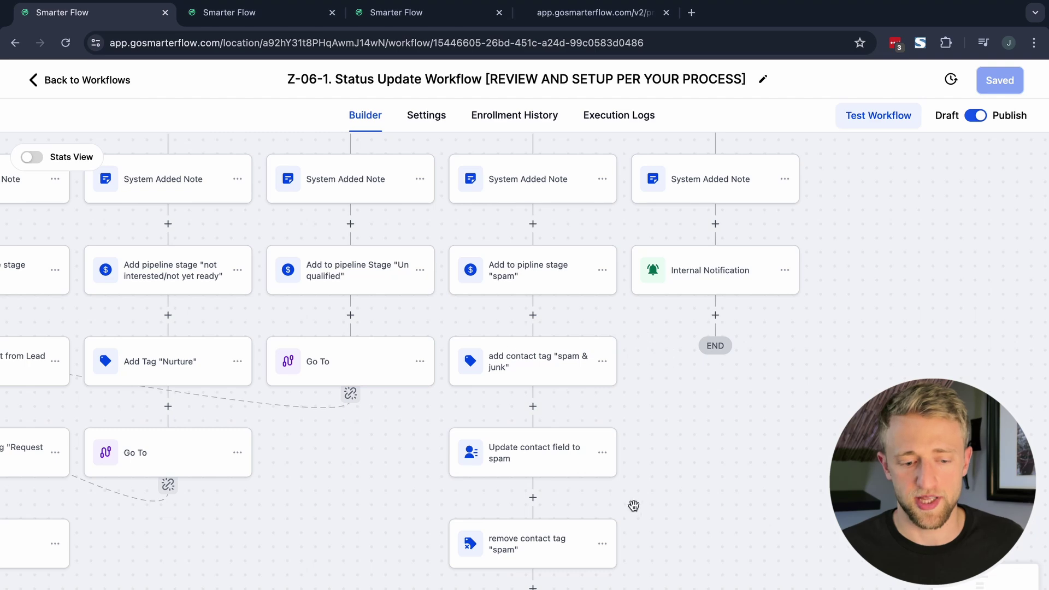
pyautogui.moveTo(653, 464); pyautogui.dragTo(645, 325)
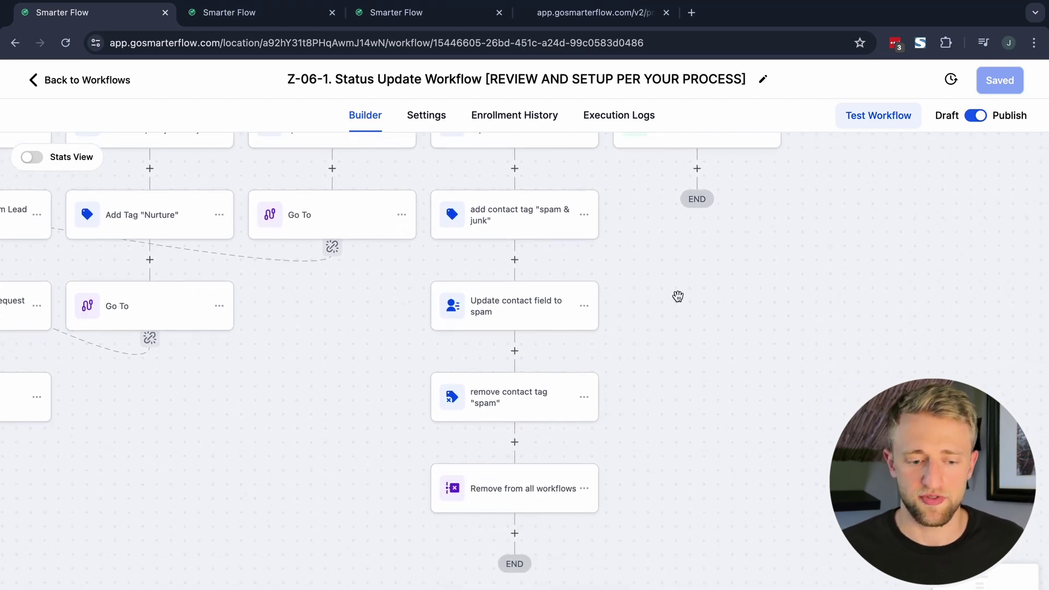
pyautogui.scroll(5, 677, 296)
pyautogui.hscroll(2, 678, 296)
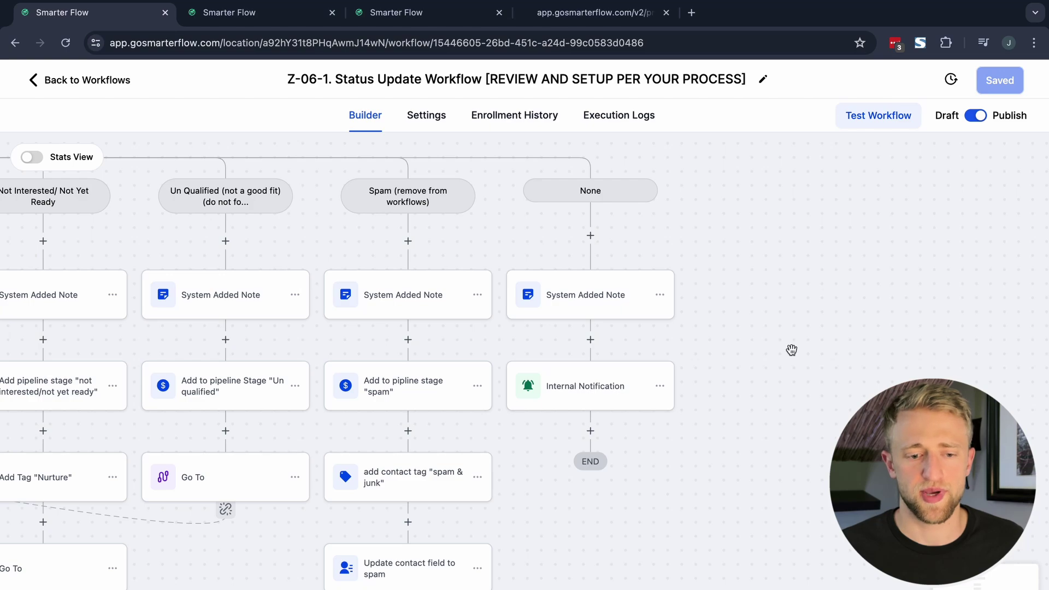
pyautogui.moveTo(791, 350); pyautogui.dragTo(803, 380)
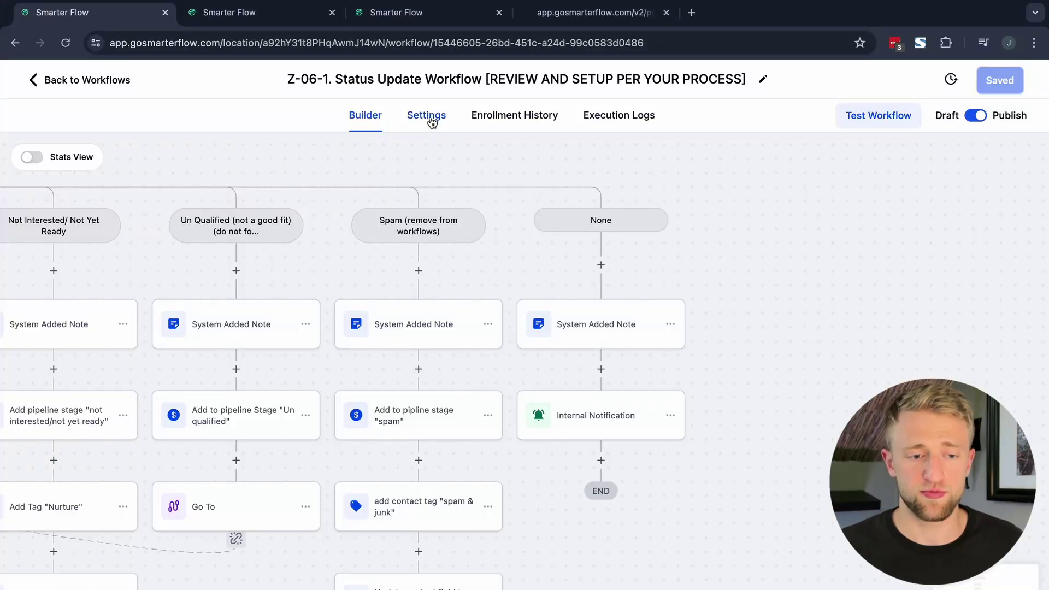
# Step: Enable the Specific Time window, 08:00 AM–5:00 PM Monday to Friday, in the workflow Settings
pyautogui.click(432, 121)
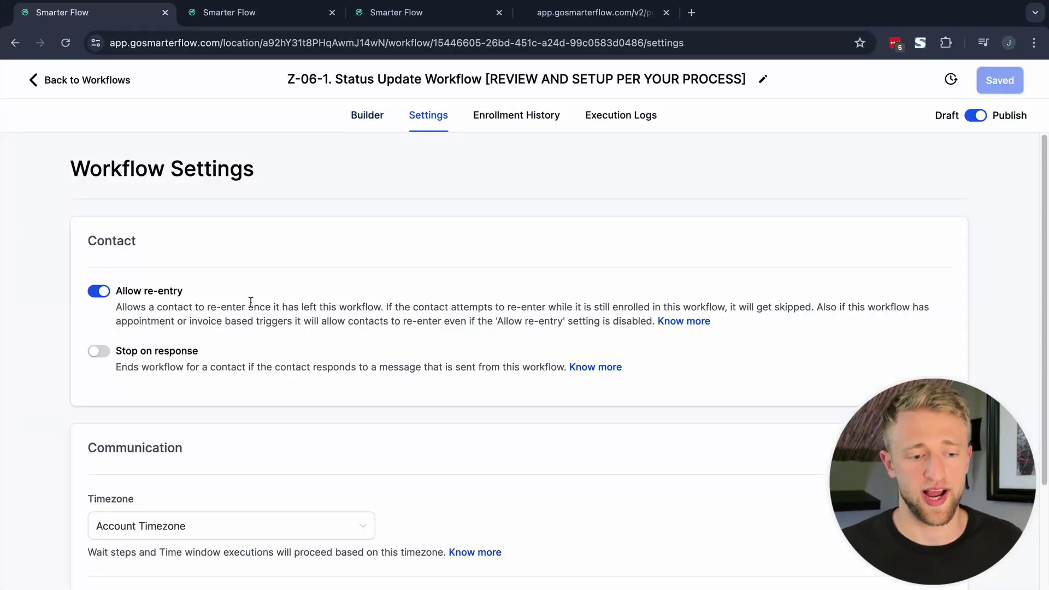
pyautogui.moveTo(184, 292); pyautogui.dragTo(108, 304)
pyautogui.click(201, 286)
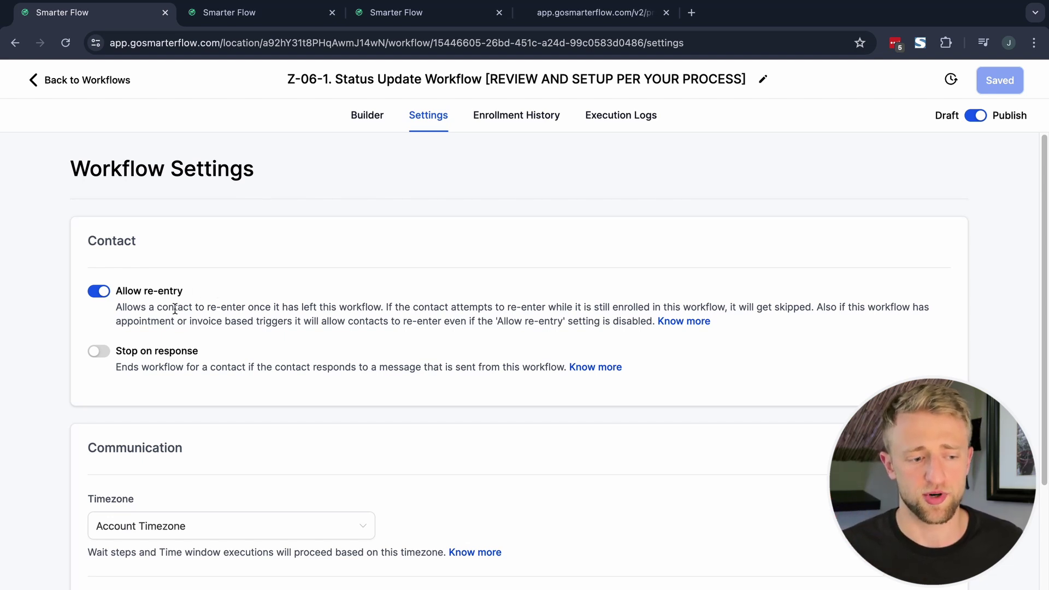
pyautogui.scroll(-1, 197, 365)
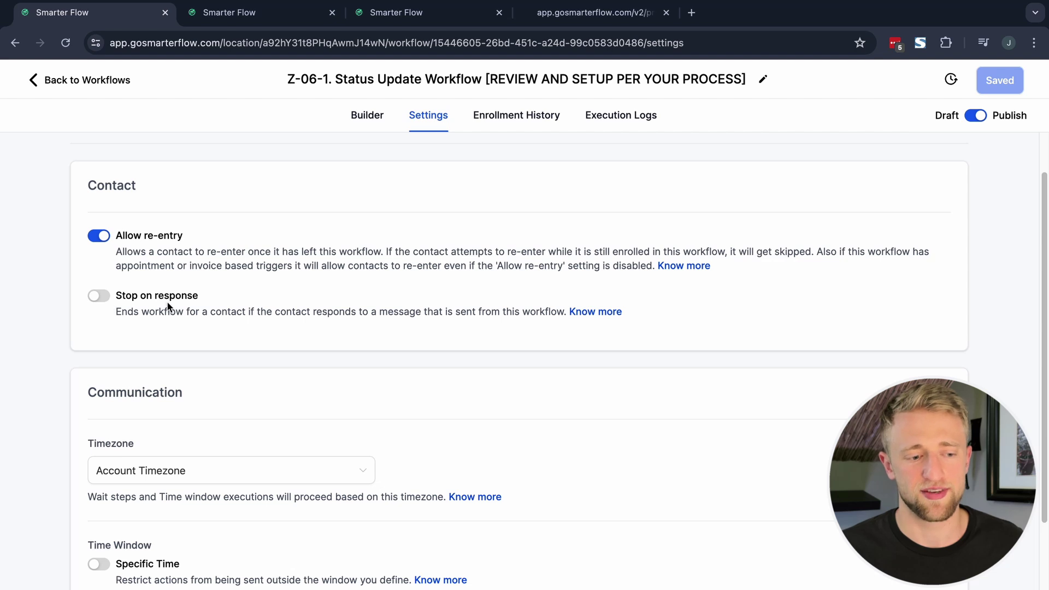
pyautogui.scroll(-3, 185, 316)
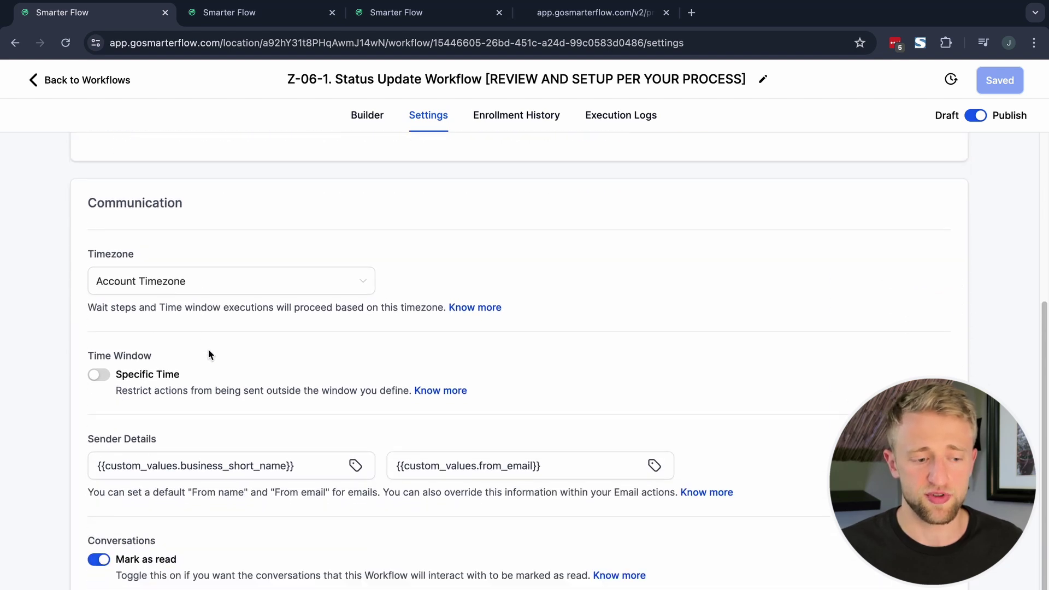
pyautogui.click(99, 375)
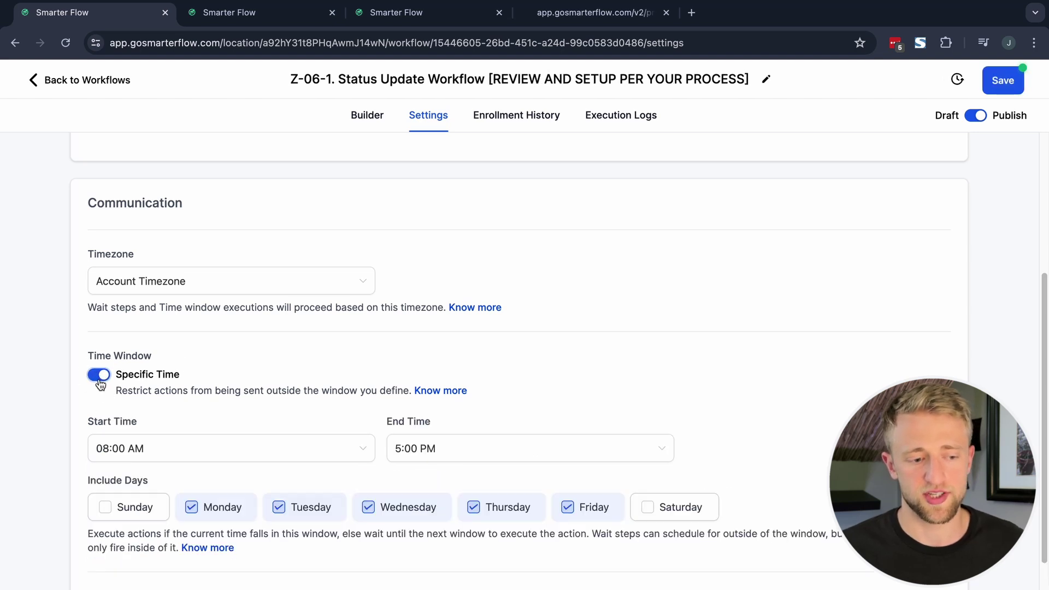
pyautogui.click(100, 376)
pyautogui.click(100, 376)
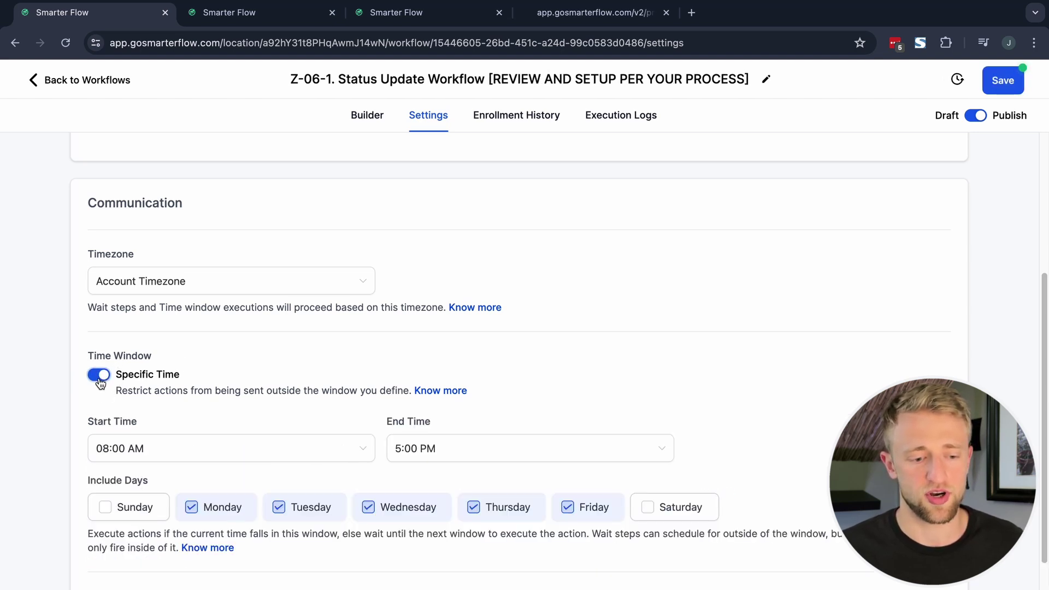
pyautogui.click(100, 378)
# Step: Return to the workflow canvas and scroll through it, cancelling an attempt to leave the workflow
pyautogui.click(357, 124)
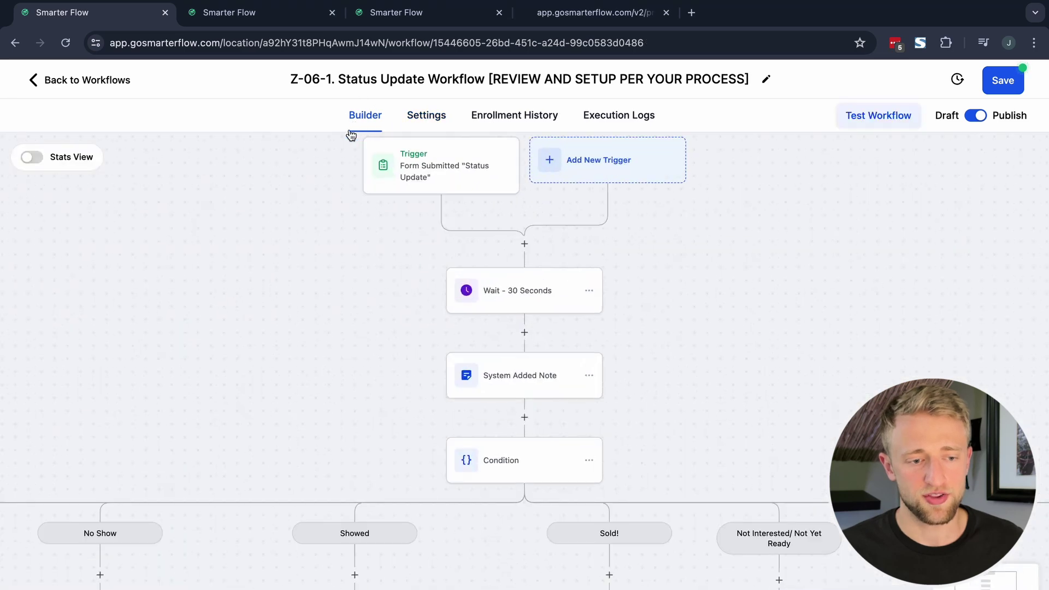
pyautogui.scroll(-5, 157, 487)
pyautogui.scroll(-5, 351, 438)
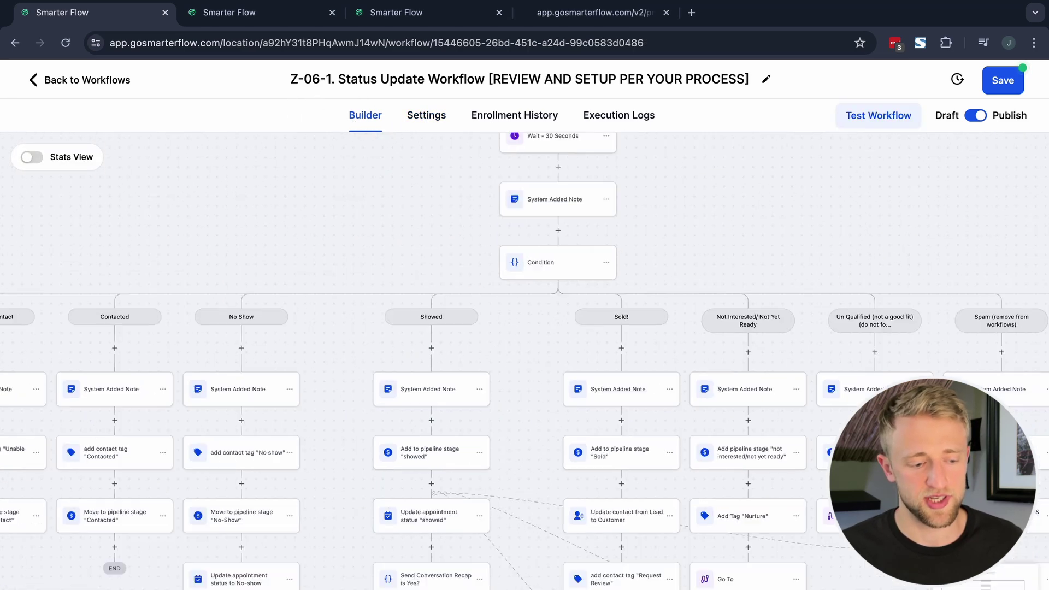
pyautogui.scroll(-1, 370, 288)
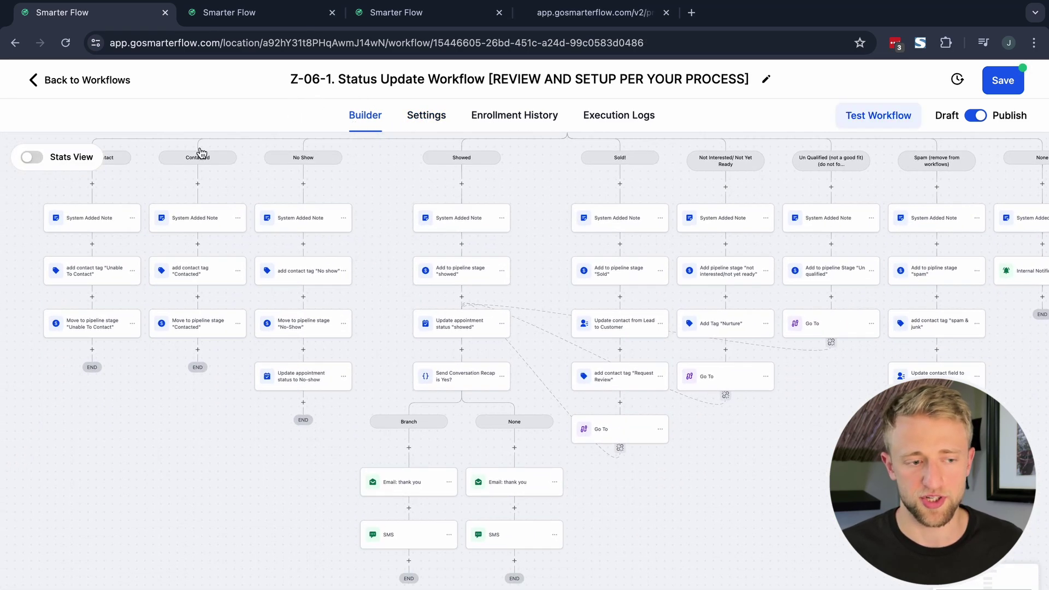
pyautogui.click(82, 85)
pyautogui.click(597, 401)
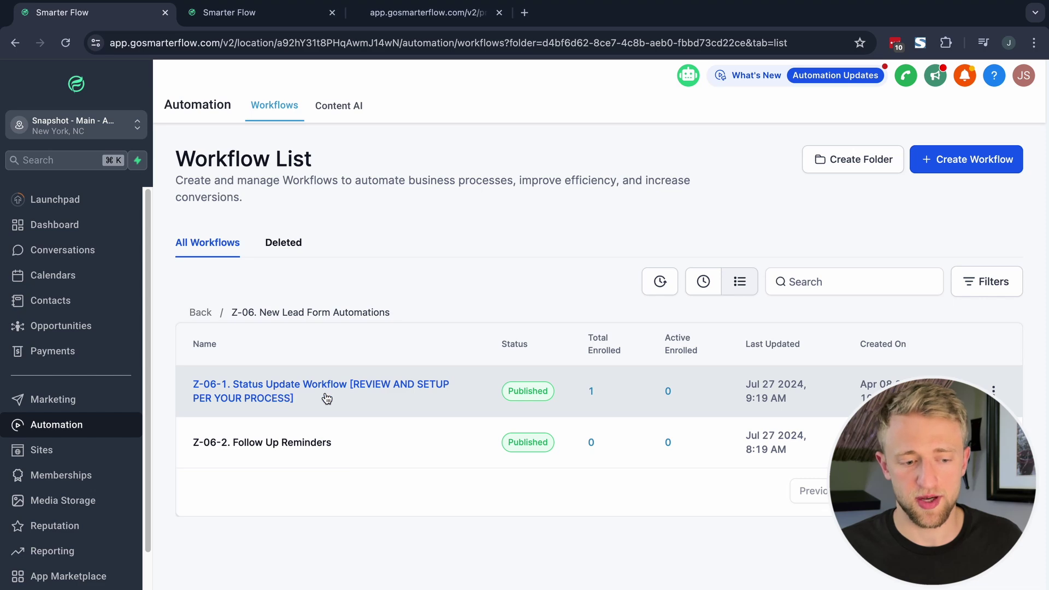
# Step: Open Z-06-2. Follow Up Reminders and bring up the Follow Up In date picker (2024-07-31) on the form preview
pyautogui.click(283, 443)
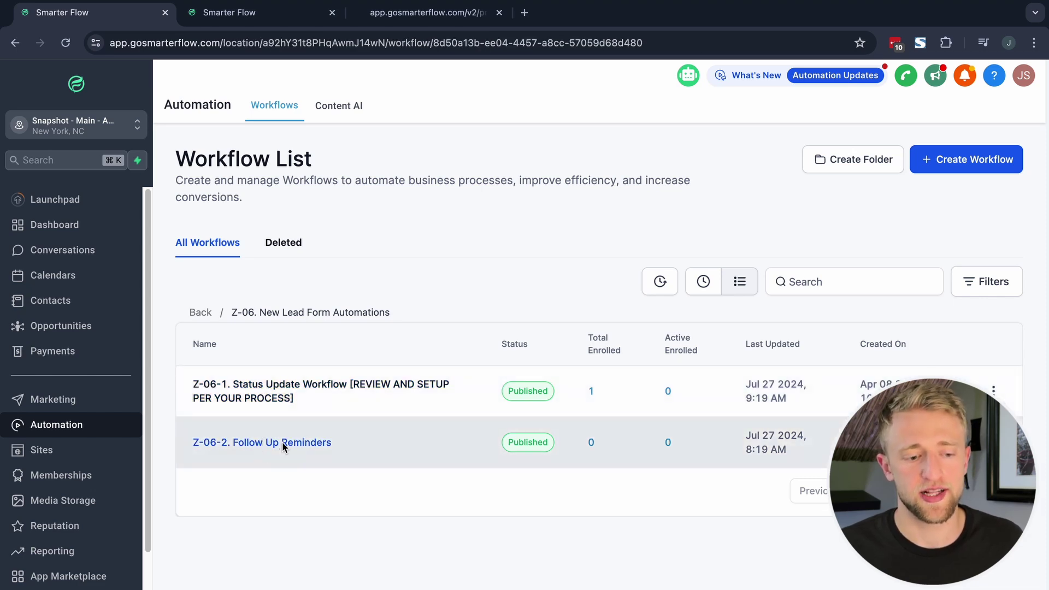
pyautogui.click(401, 15)
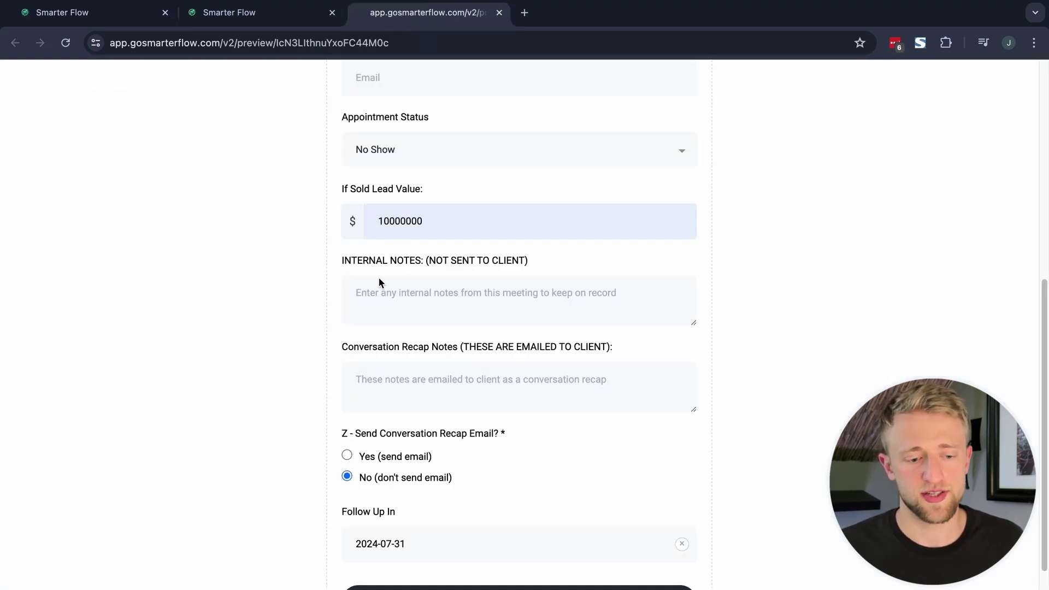
pyautogui.scroll(-3, 359, 416)
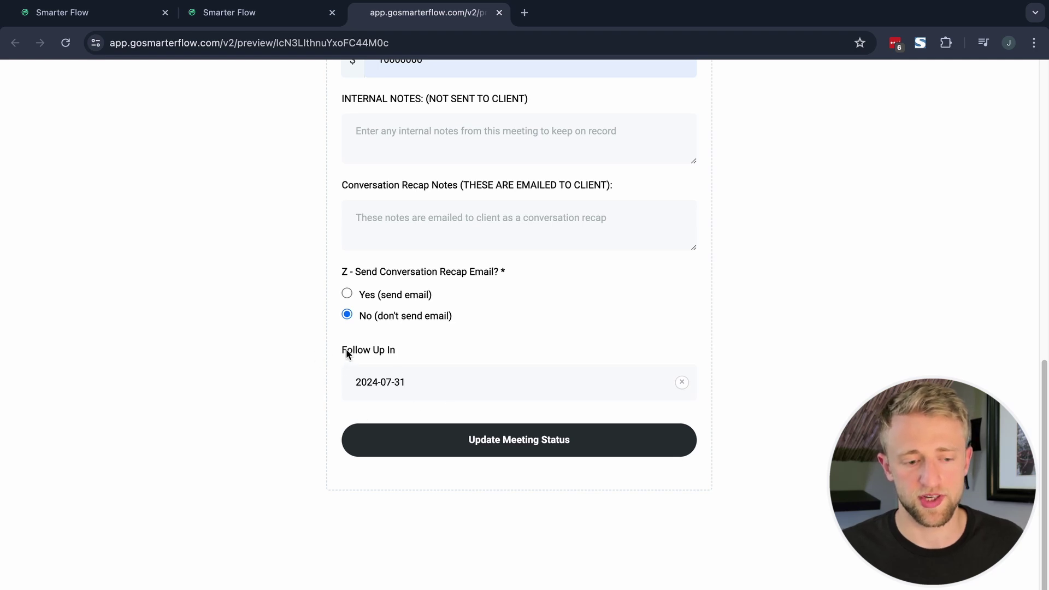
pyautogui.click(503, 383)
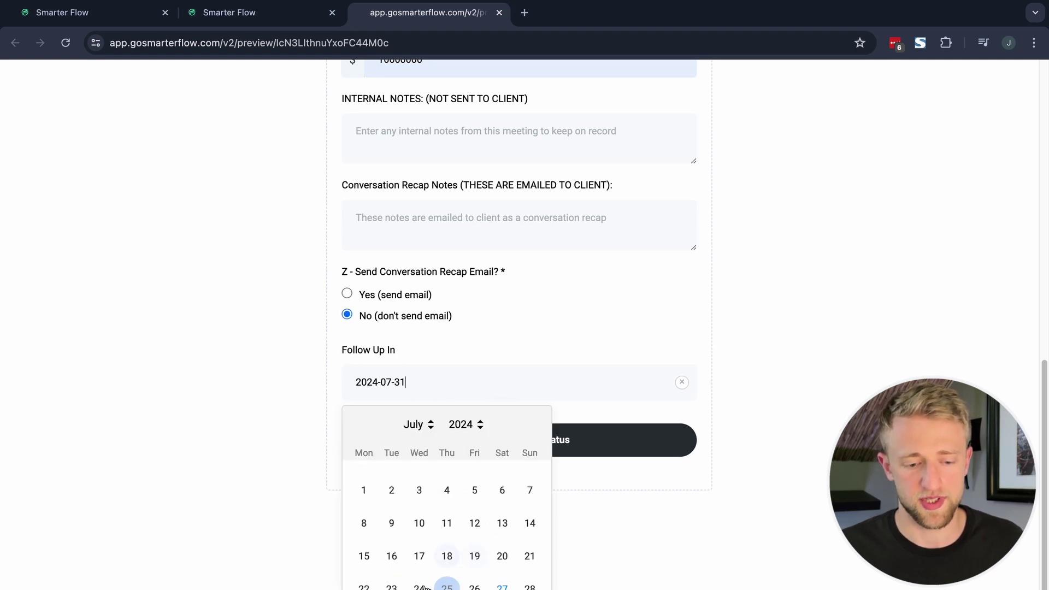
# Step: Back in the Follow Up Reminders builder, inspect the workflow trigger's settings and close them
pyautogui.click(110, 14)
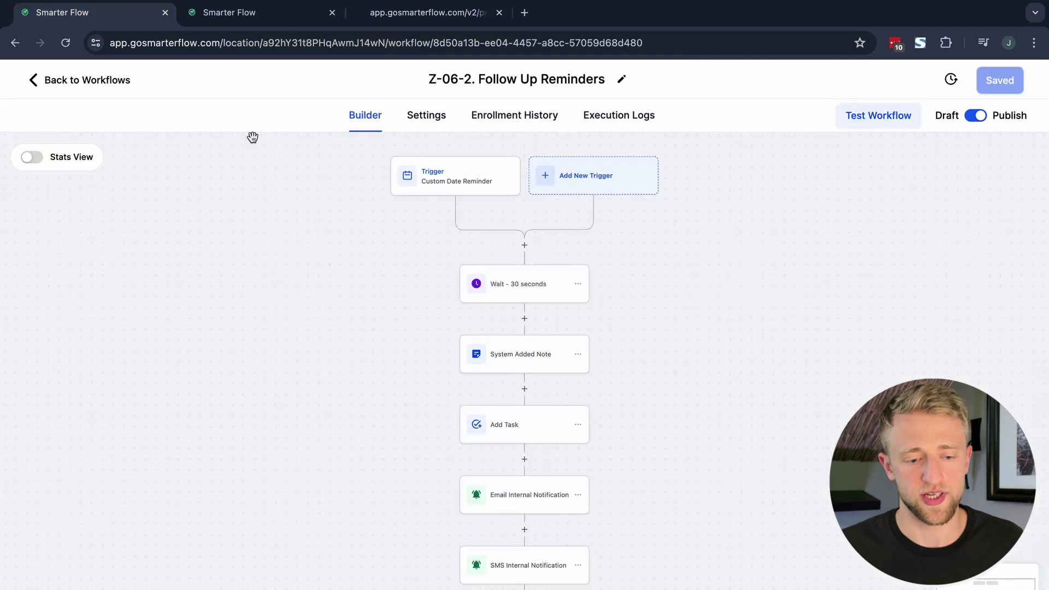
pyautogui.moveTo(322, 270); pyautogui.dragTo(313, 300)
pyautogui.scroll(3, 213, 297)
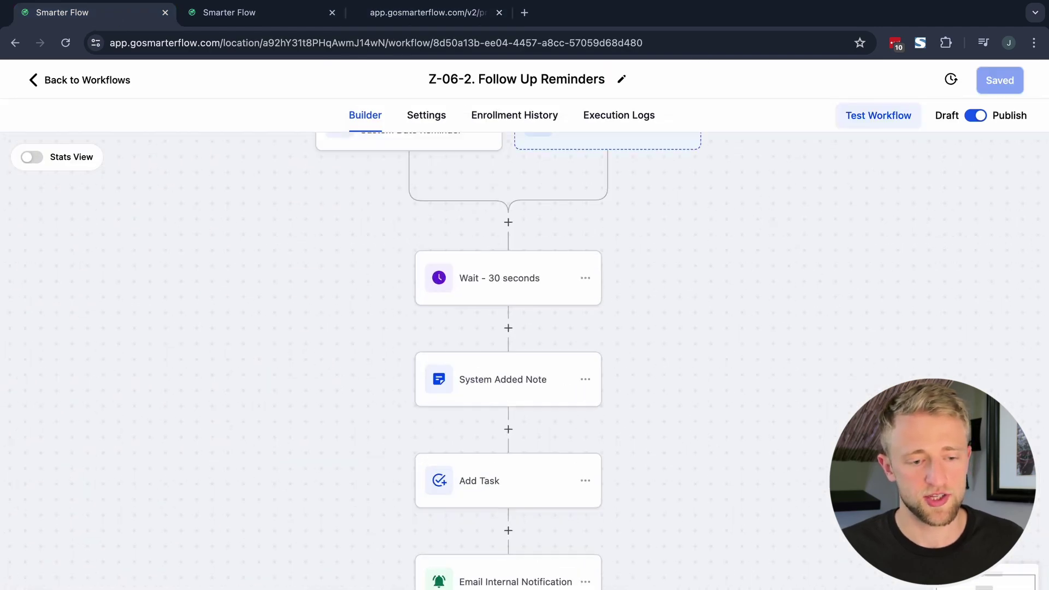
pyautogui.moveTo(213, 297); pyautogui.dragTo(227, 436)
pyautogui.click(355, 232)
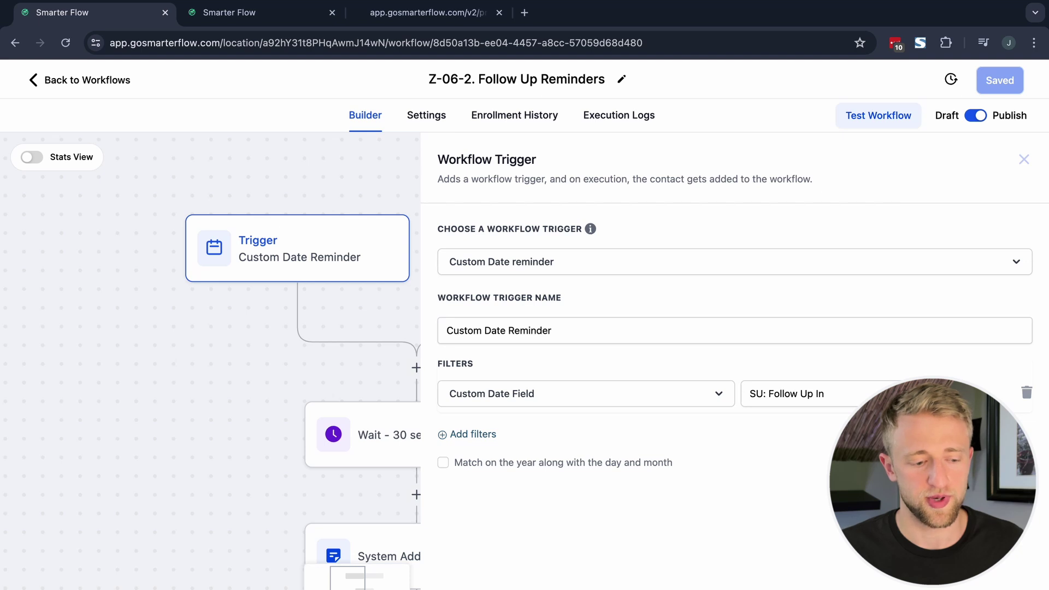
pyautogui.moveTo(206, 450); pyautogui.dragTo(189, 407)
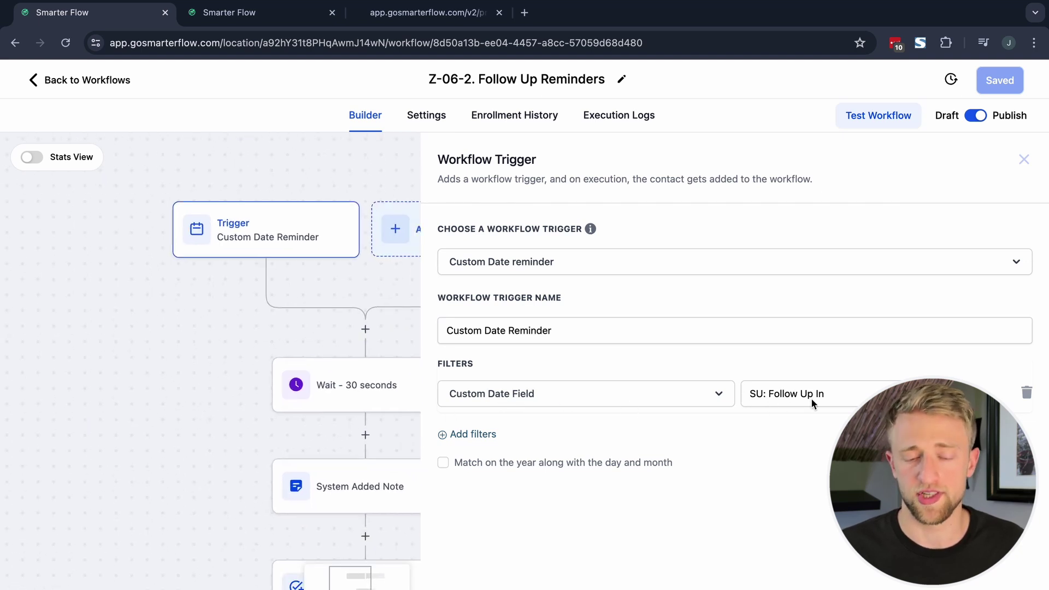
pyautogui.press('Escape')
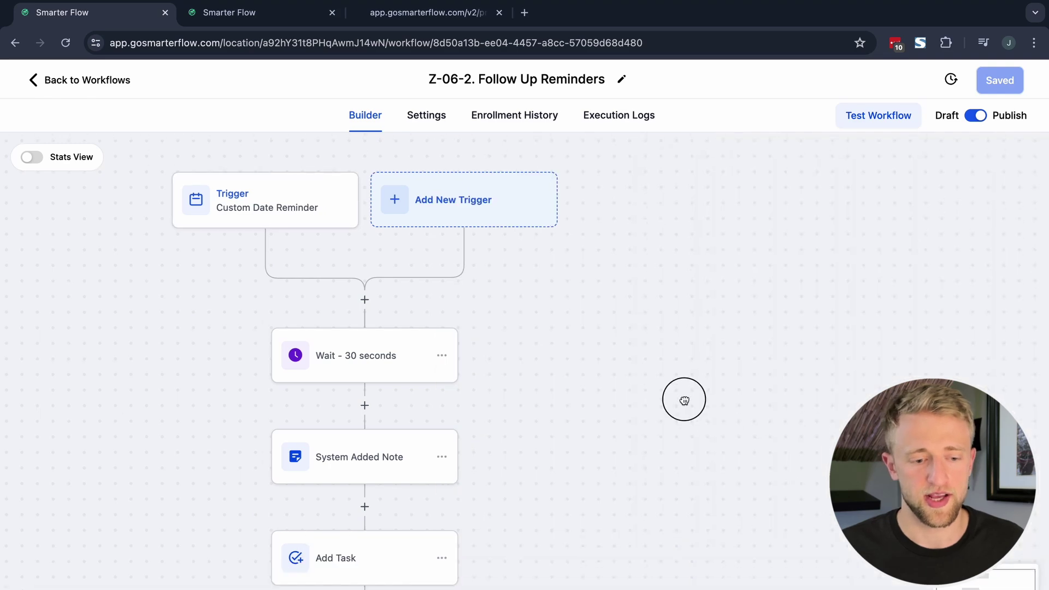
# Step: Review the System Added Note step, then show Add Task: 'Follow Up With {{contact.name}}', due in 1 Day
pyautogui.scroll(-2, 356, 279)
pyautogui.scroll(-2, 546, 300)
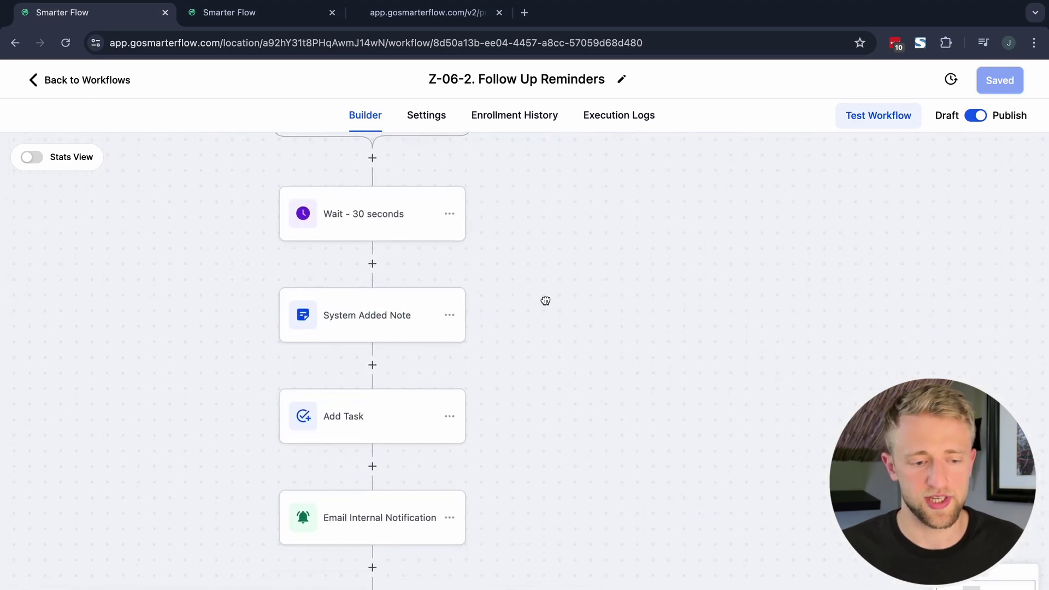
pyautogui.click(394, 320)
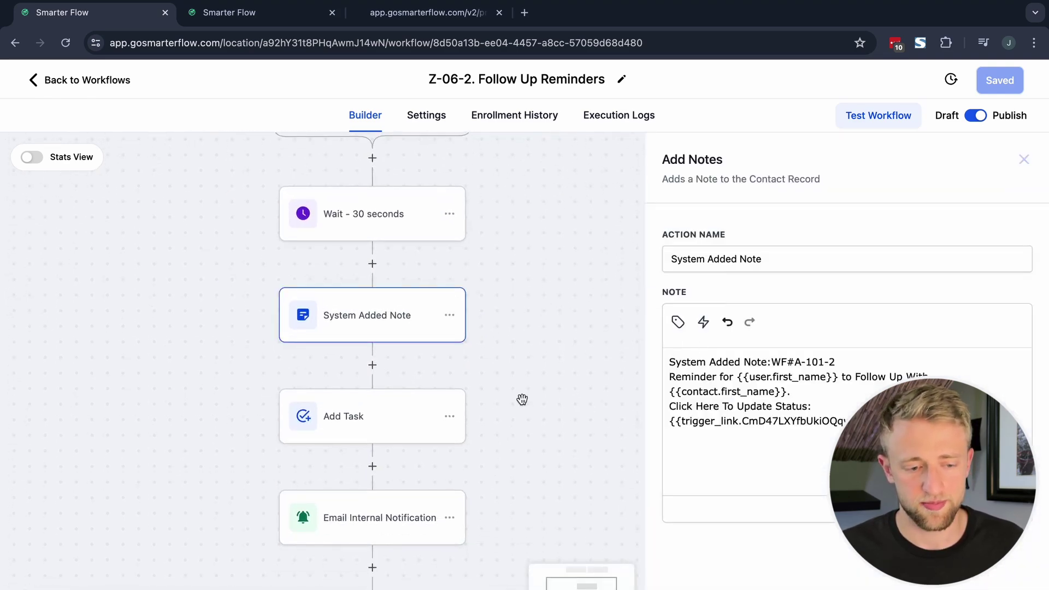
pyautogui.scroll(-2, 522, 398)
pyautogui.click(414, 386)
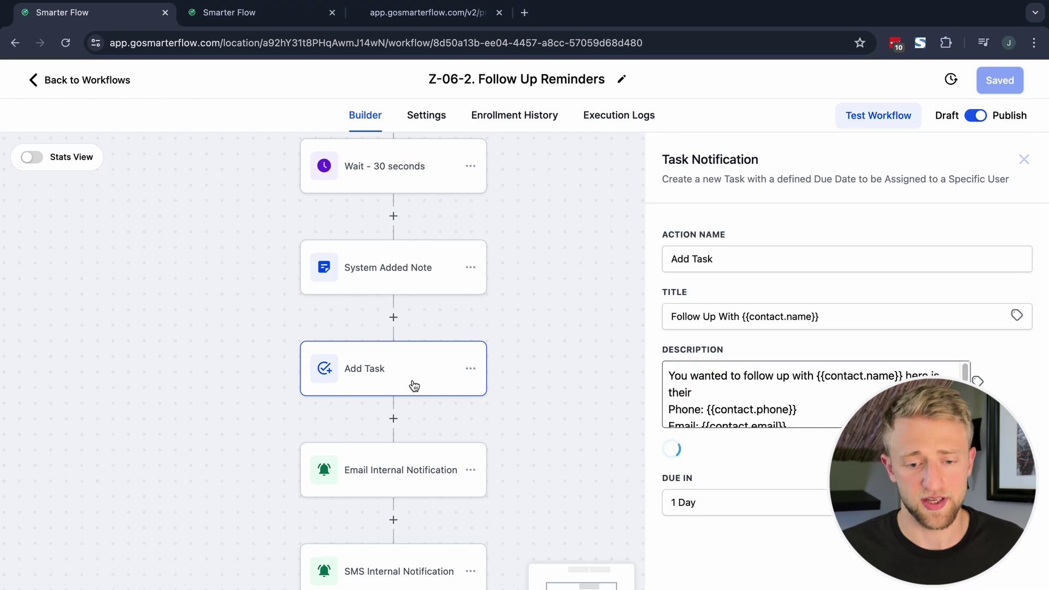
# Step: Enlarge the Add Task Description box to reveal its phone, email, internal notes and recap merge fields
pyautogui.scroll(2, 546, 361)
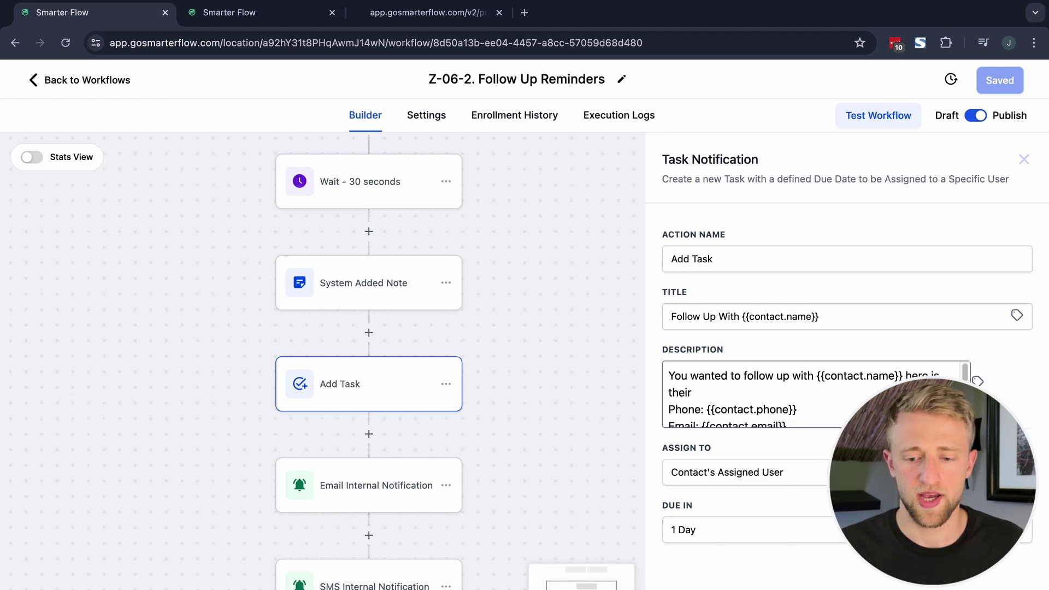
pyautogui.moveTo(962, 424); pyautogui.dragTo(974, 535)
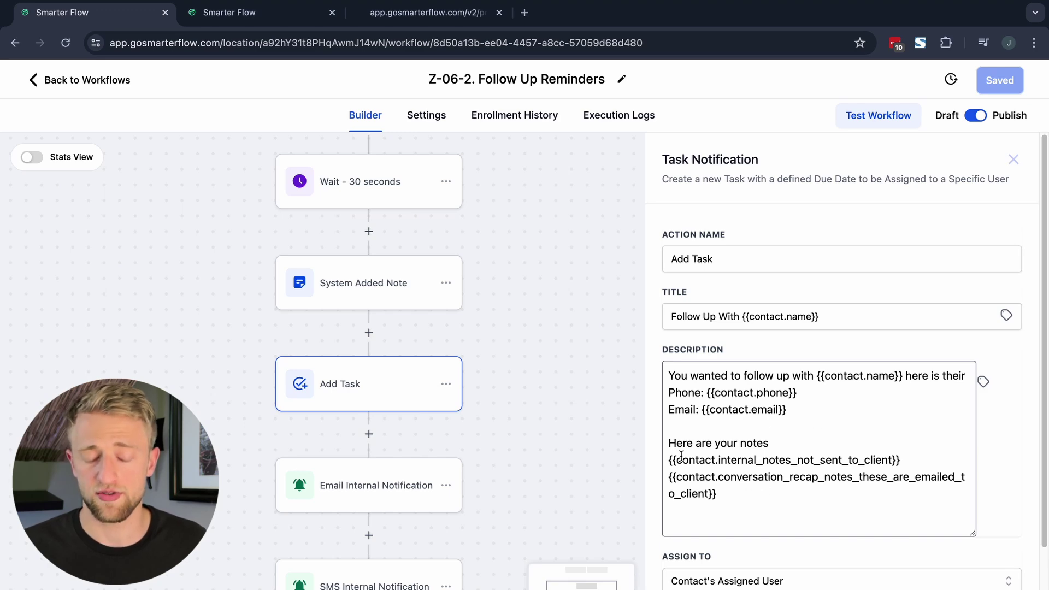
pyautogui.moveTo(681, 455); pyautogui.dragTo(891, 462)
pyautogui.click(800, 506)
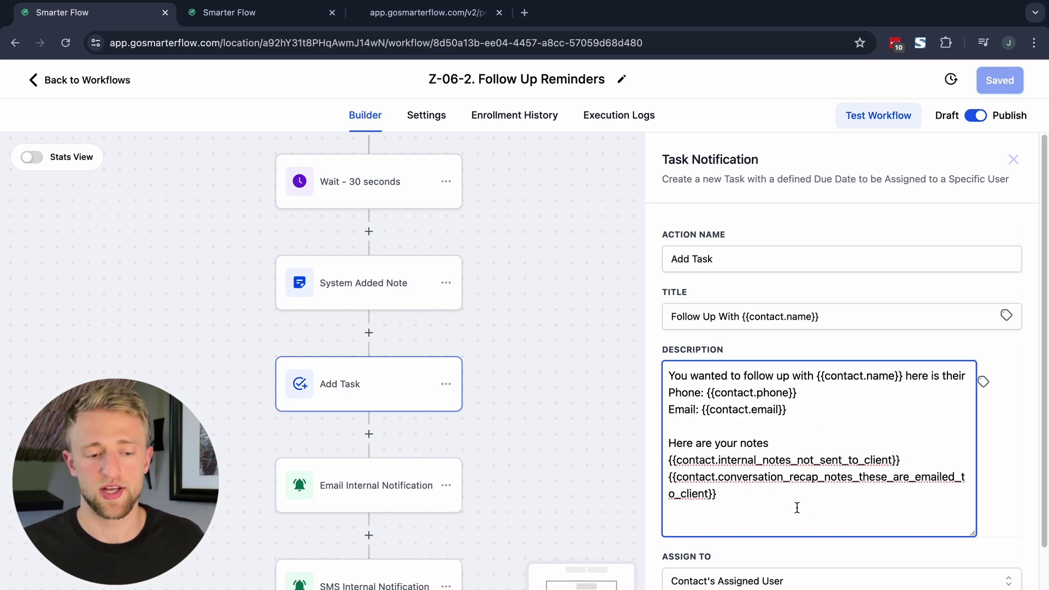
pyautogui.scroll(3, 545, 304)
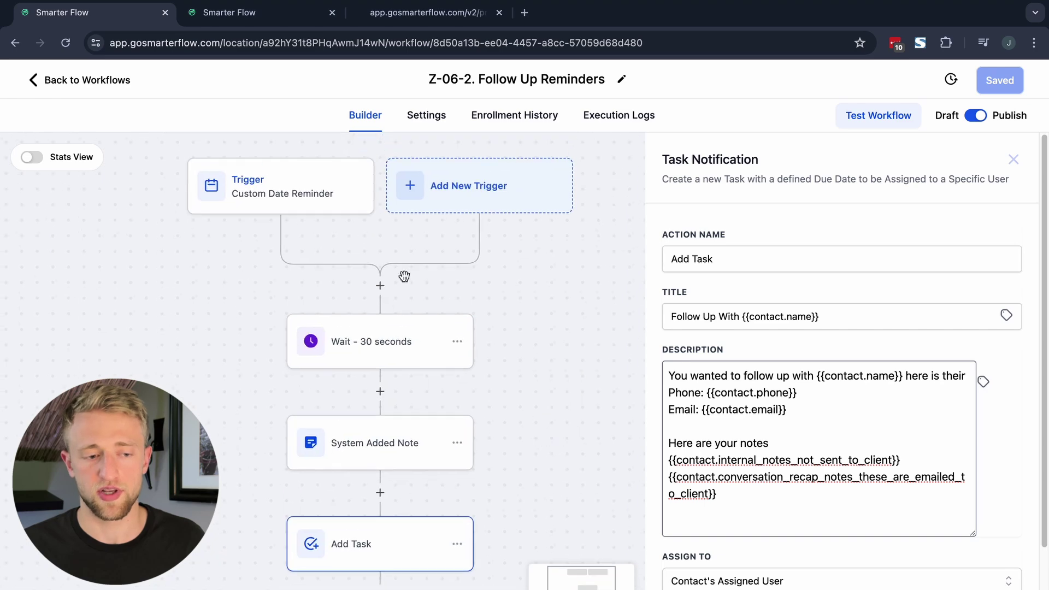
pyautogui.scroll(-1, 516, 339)
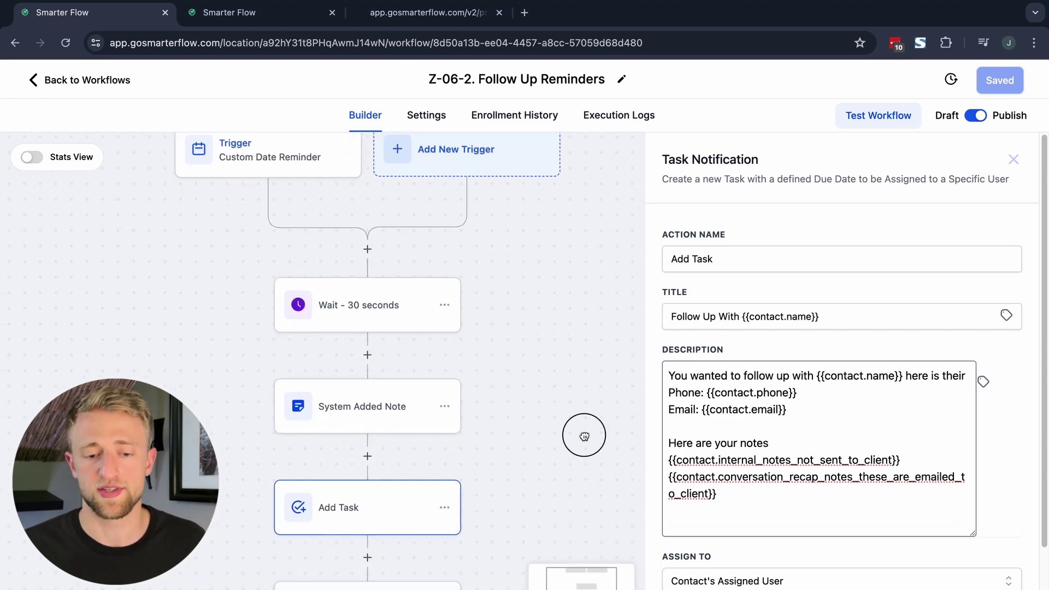
pyautogui.scroll(-2, 585, 435)
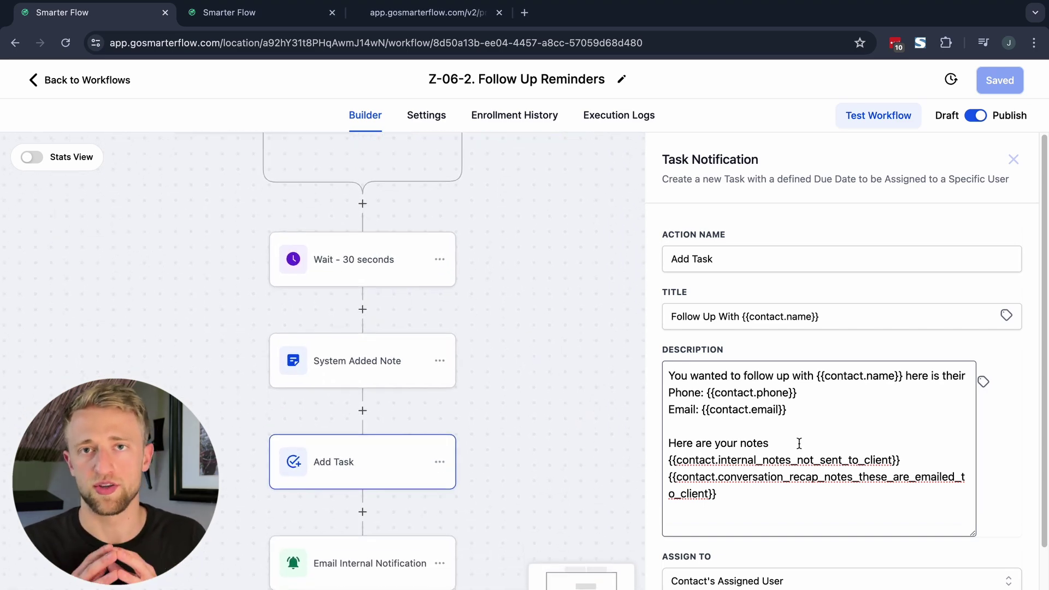
# Step: Show the Email Internal Notification step: to the assigned user, subject 'Reminder: Follow Up With {{contact.name}}'
pyautogui.click(413, 17)
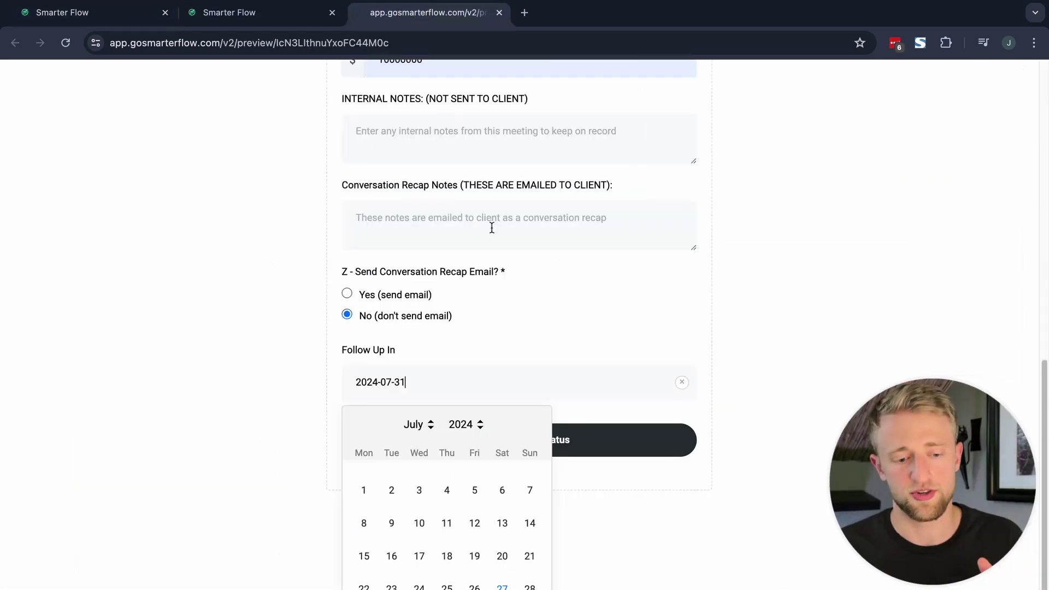
pyautogui.click(131, 15)
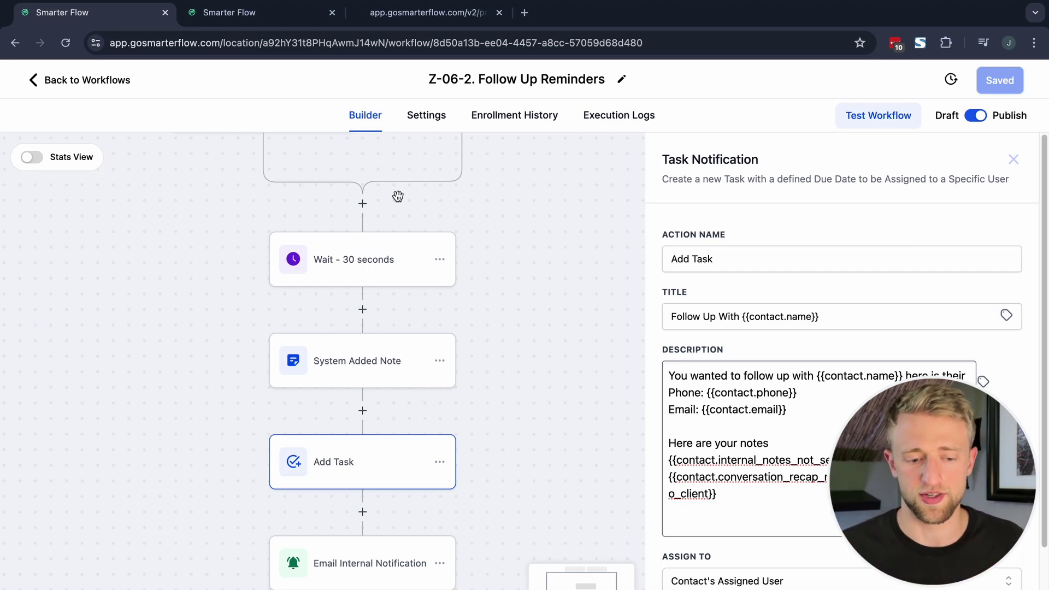
pyautogui.scroll(-5, 535, 436)
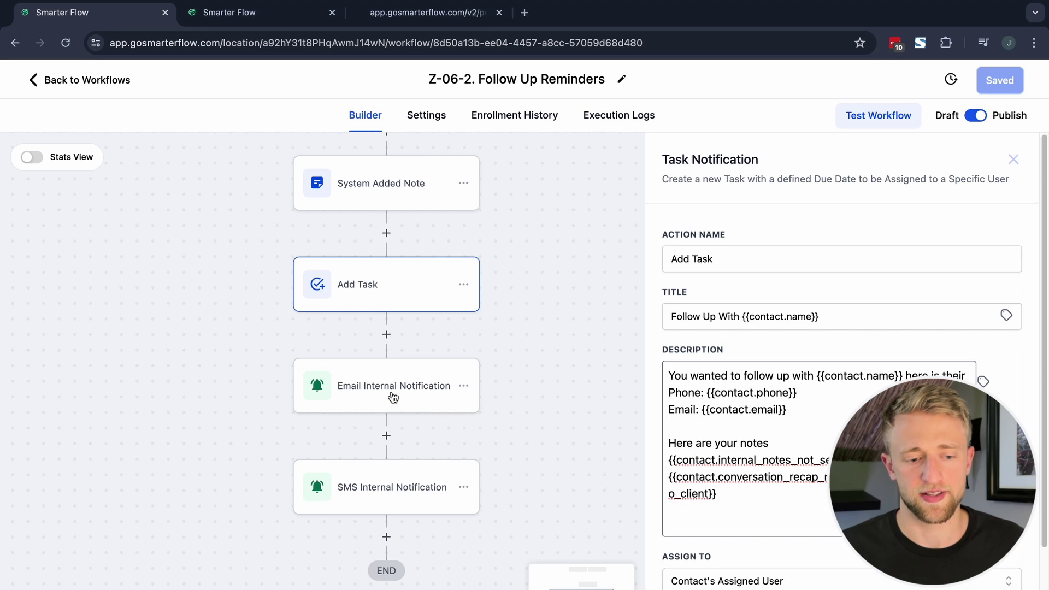
pyautogui.click(393, 397)
pyautogui.scroll(-5, 818, 438)
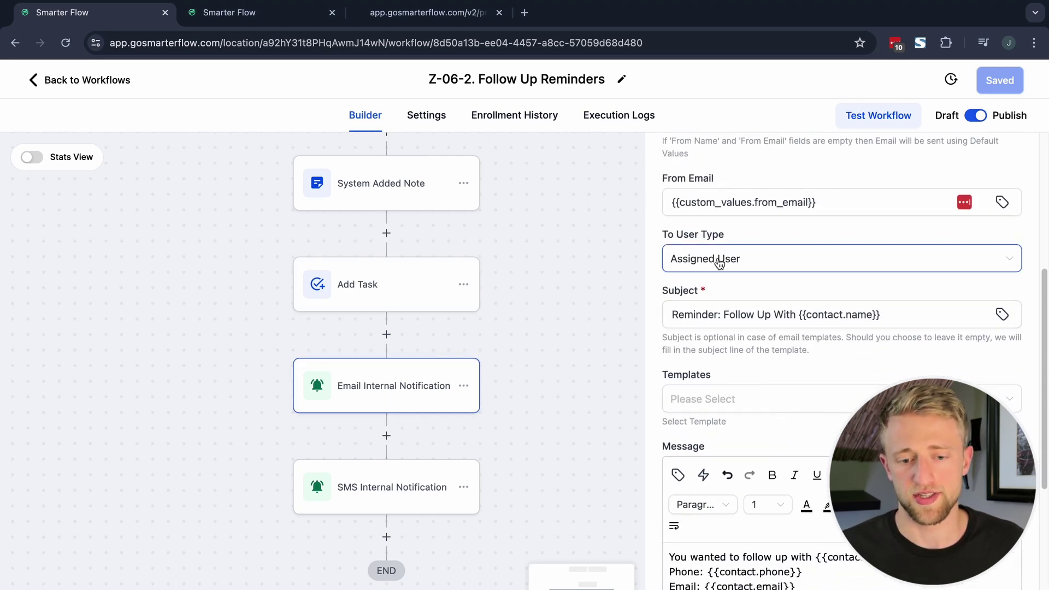
# Step: Review Add Task, Email and SMS notification steps, then show Workflow Settings: re-entry on, Account Timezone
pyautogui.scroll(-1, 779, 367)
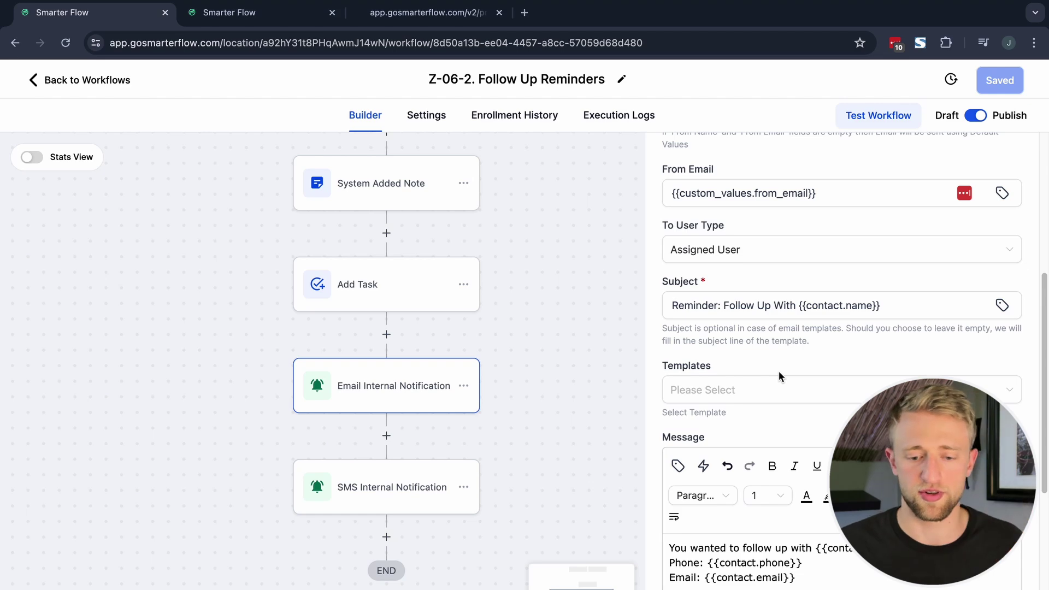
pyautogui.scroll(-3, 778, 372)
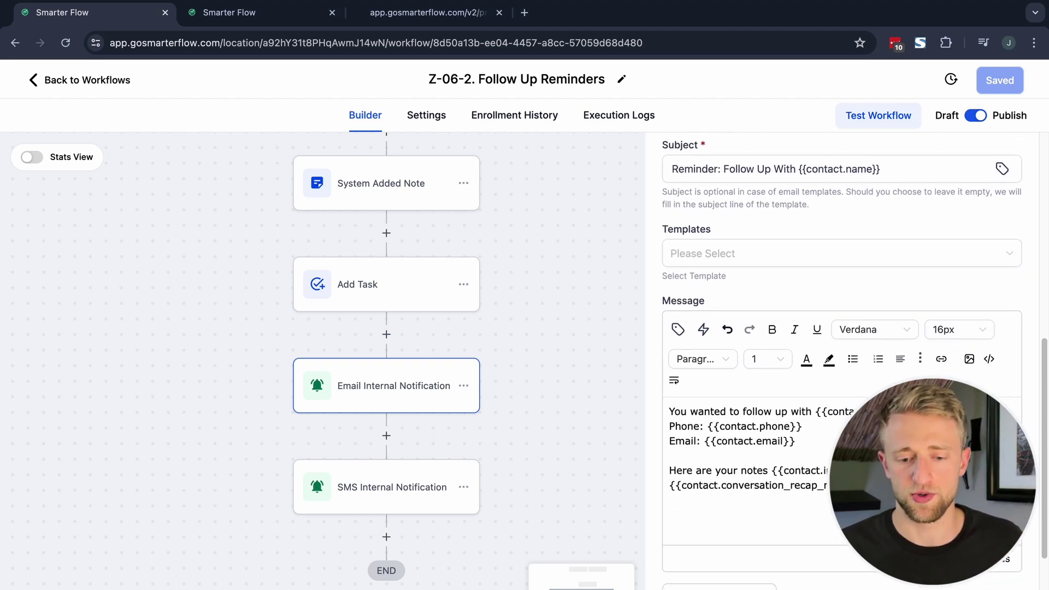
pyautogui.click(394, 304)
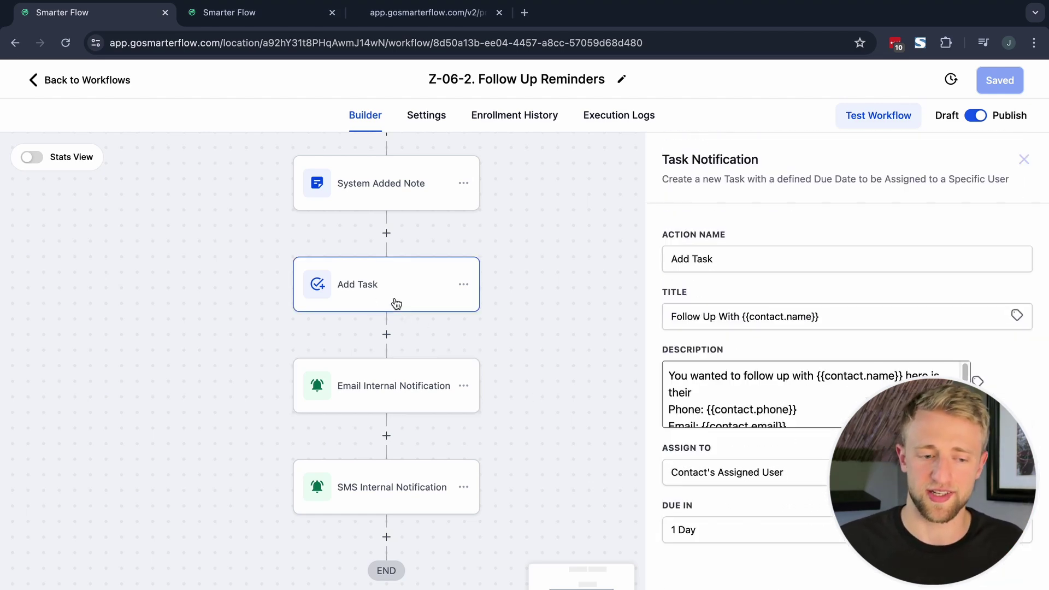
pyautogui.click(383, 381)
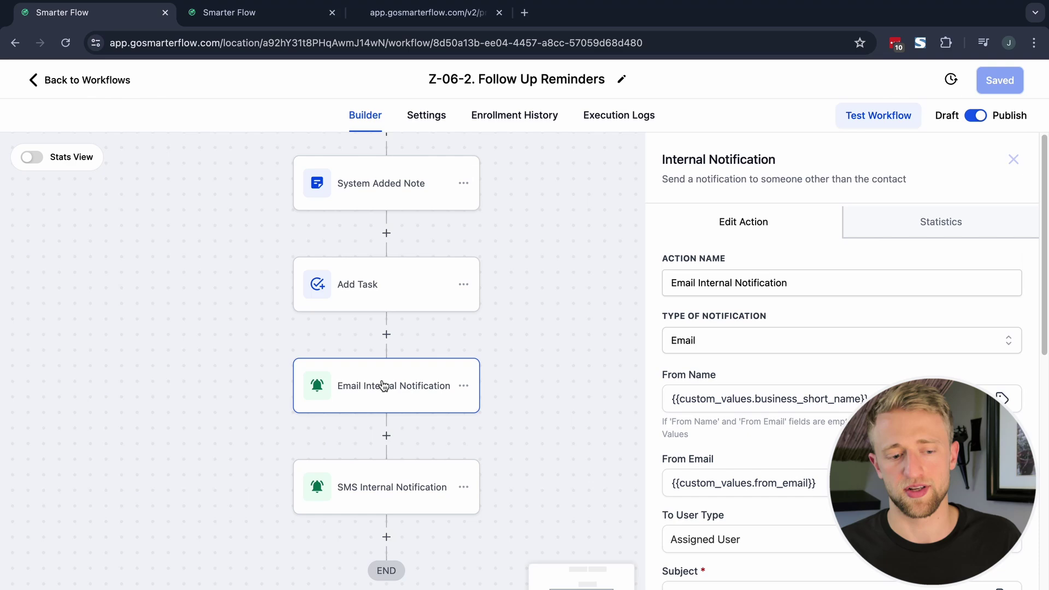
pyautogui.click(400, 498)
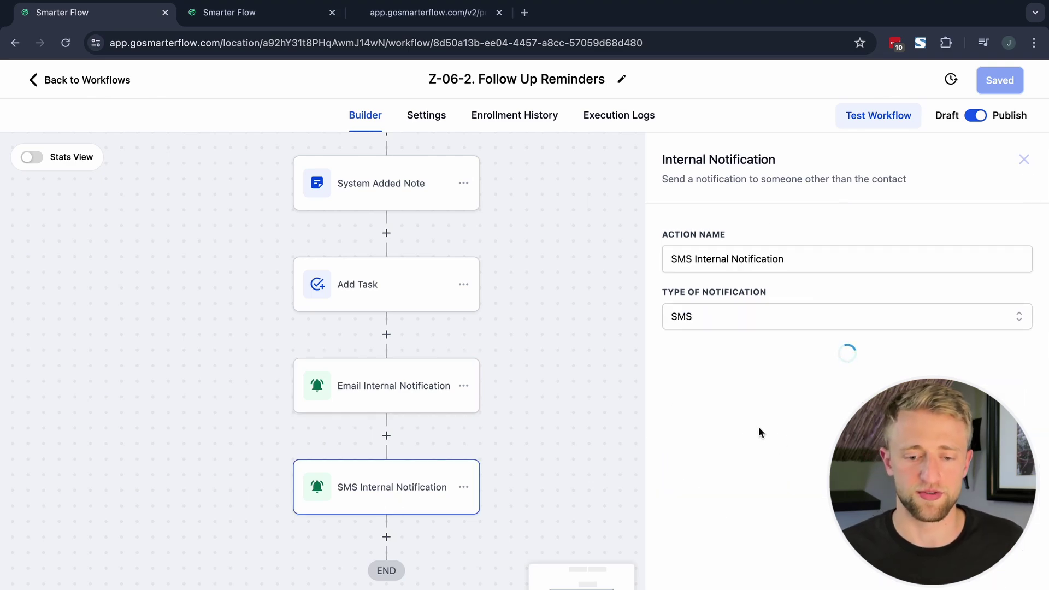
pyautogui.moveTo(552, 297); pyautogui.dragTo(551, 328)
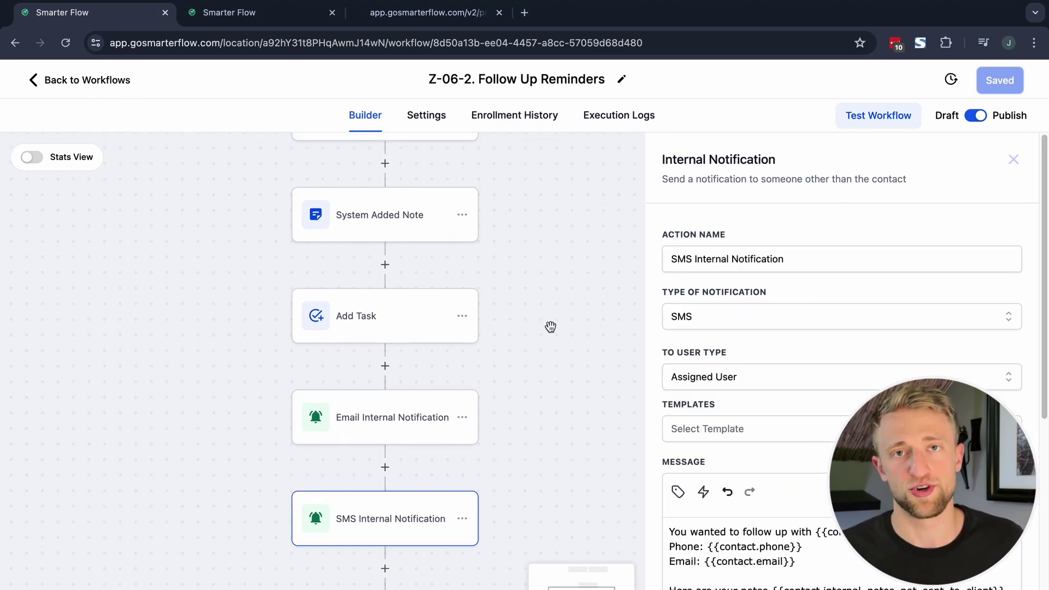
pyautogui.click(426, 131)
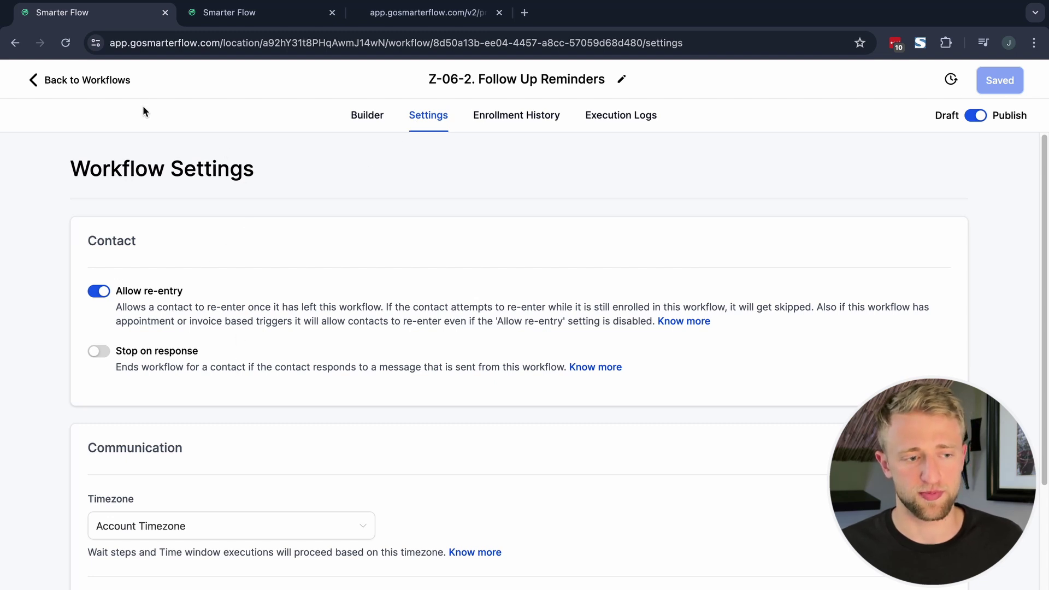
# Step: Go from the workflow back to Home and open the Z-06. New Lead Form Automations folder
pyautogui.click(111, 86)
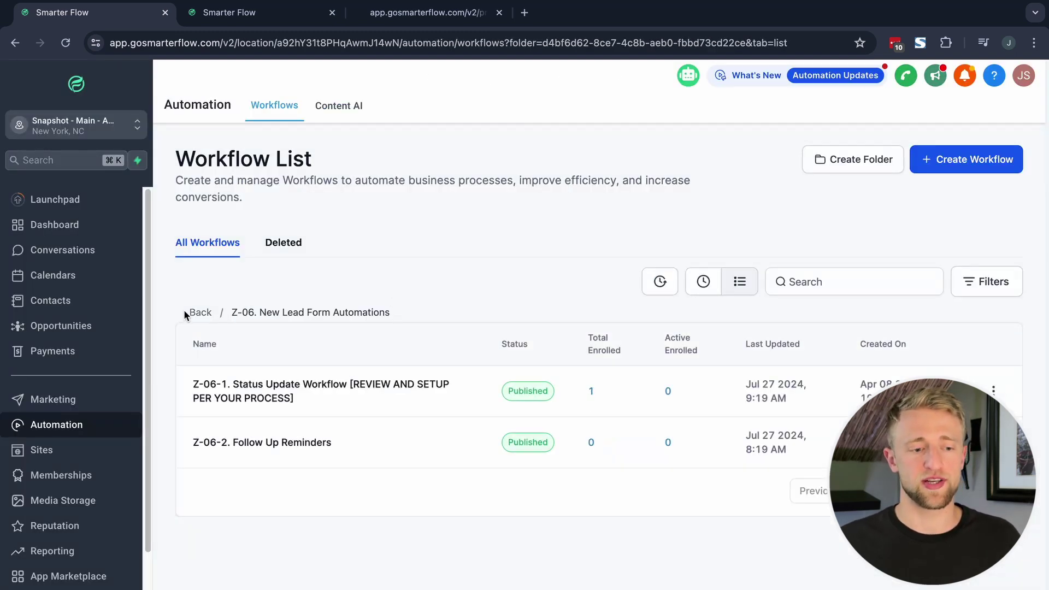
pyautogui.click(199, 314)
pyautogui.scroll(-3, 295, 402)
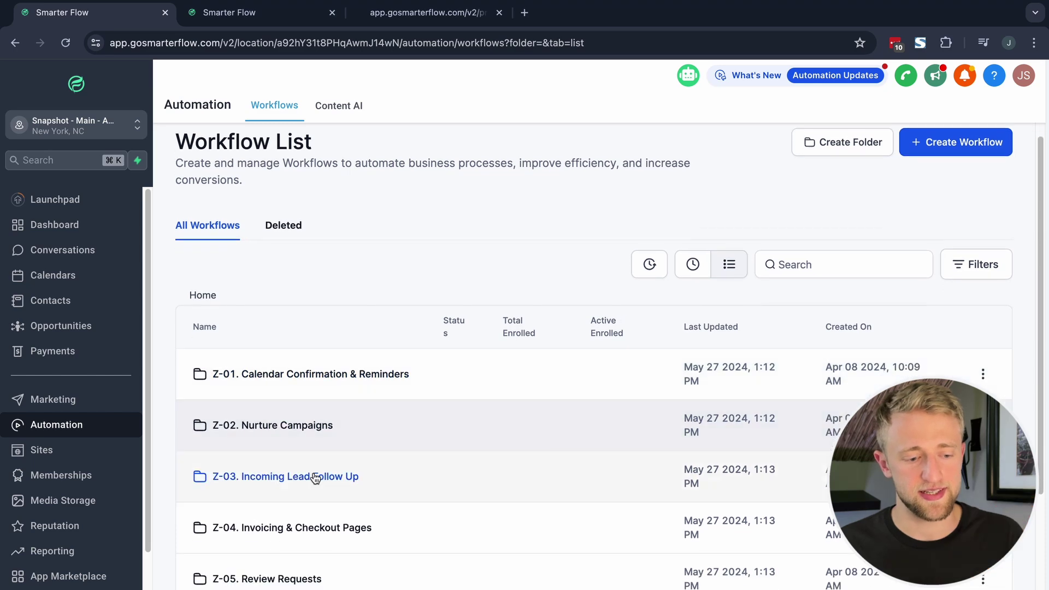
pyautogui.scroll(-2, 320, 497)
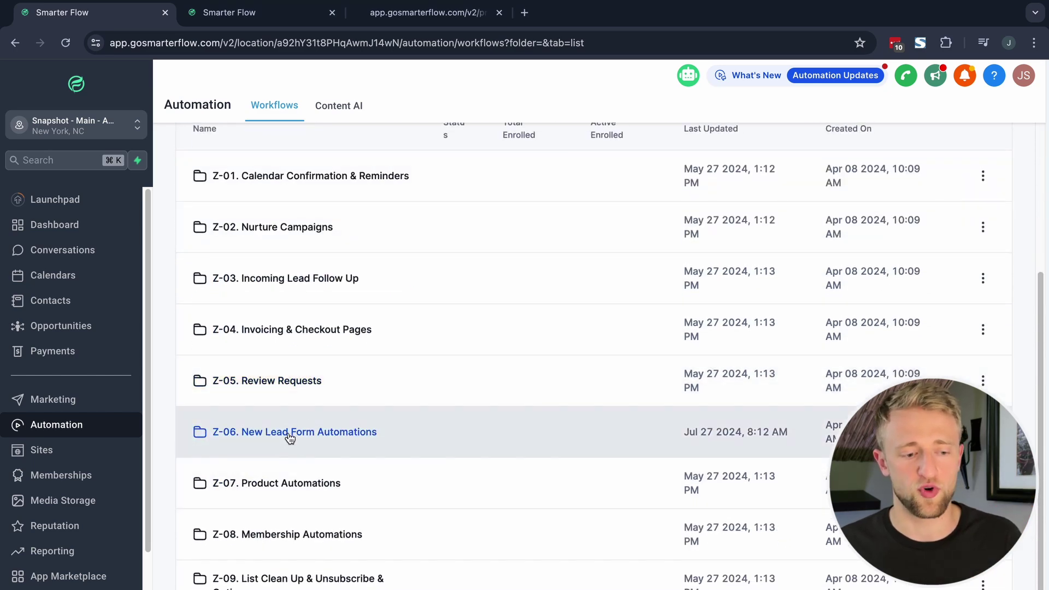
pyautogui.click(290, 438)
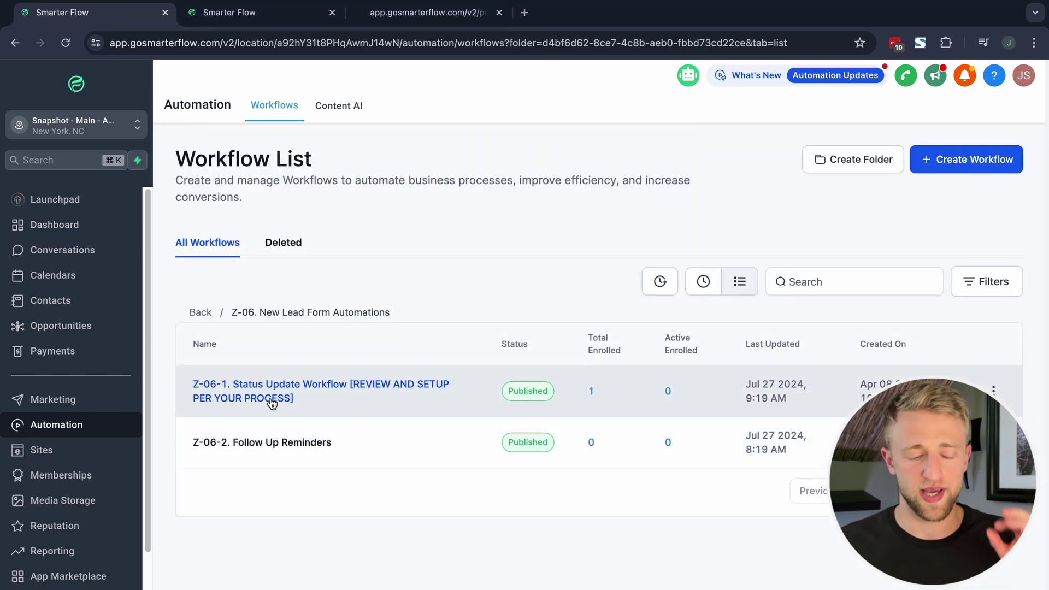